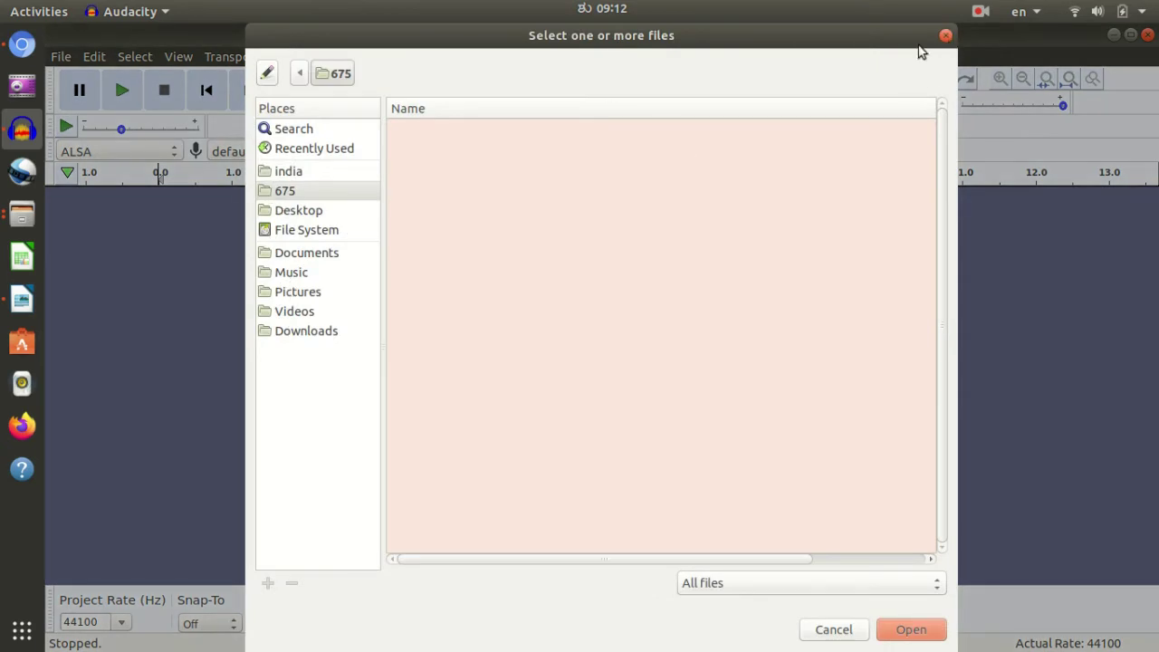
Save the empty project under the name s in the 675 folder, accepting that it has no tracks.
{"action": "left_click", "coordinate": [945, 36]}
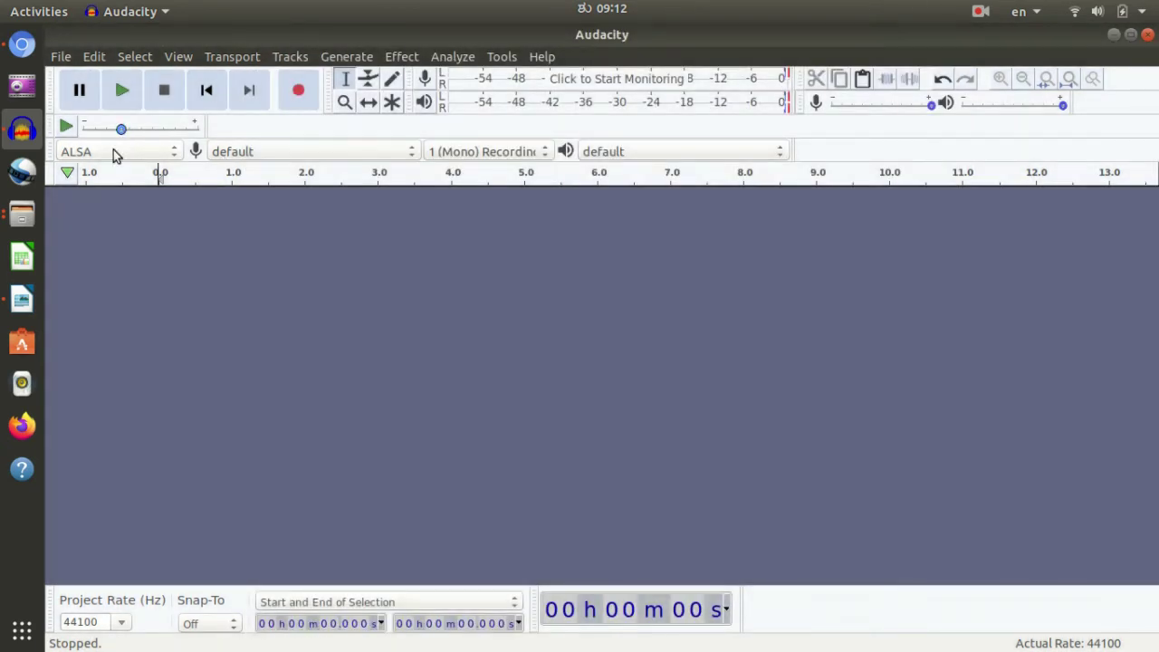
{"action": "left_click", "coordinate": [61, 56]}
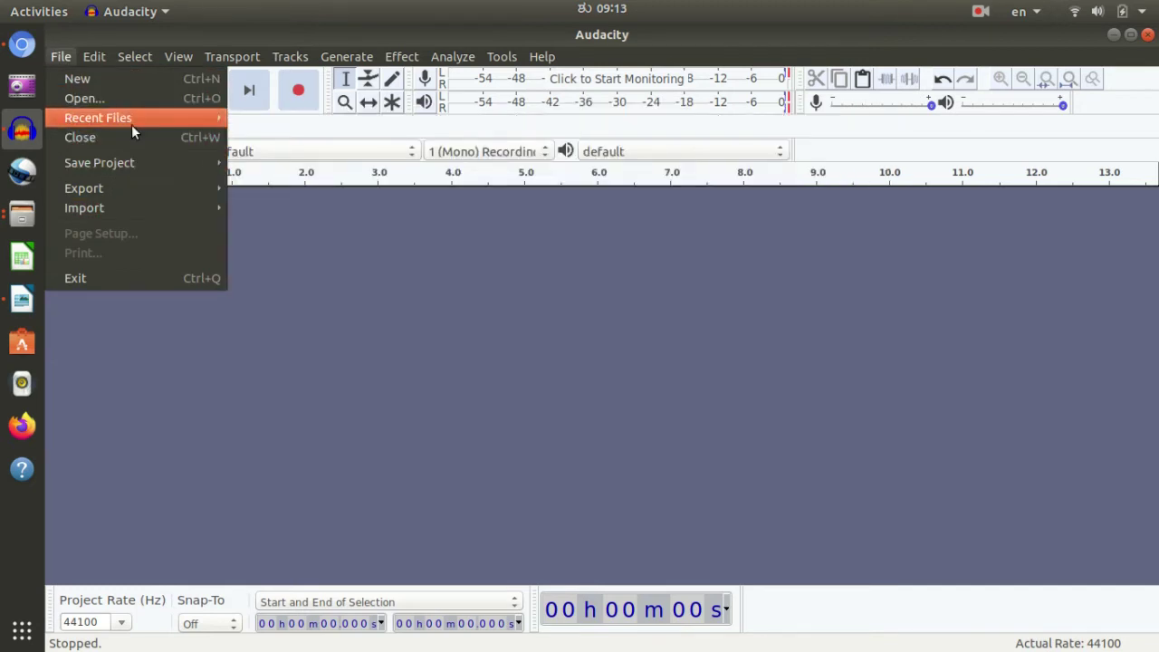
{"action": "mouse_move", "coordinate": [124, 124]}
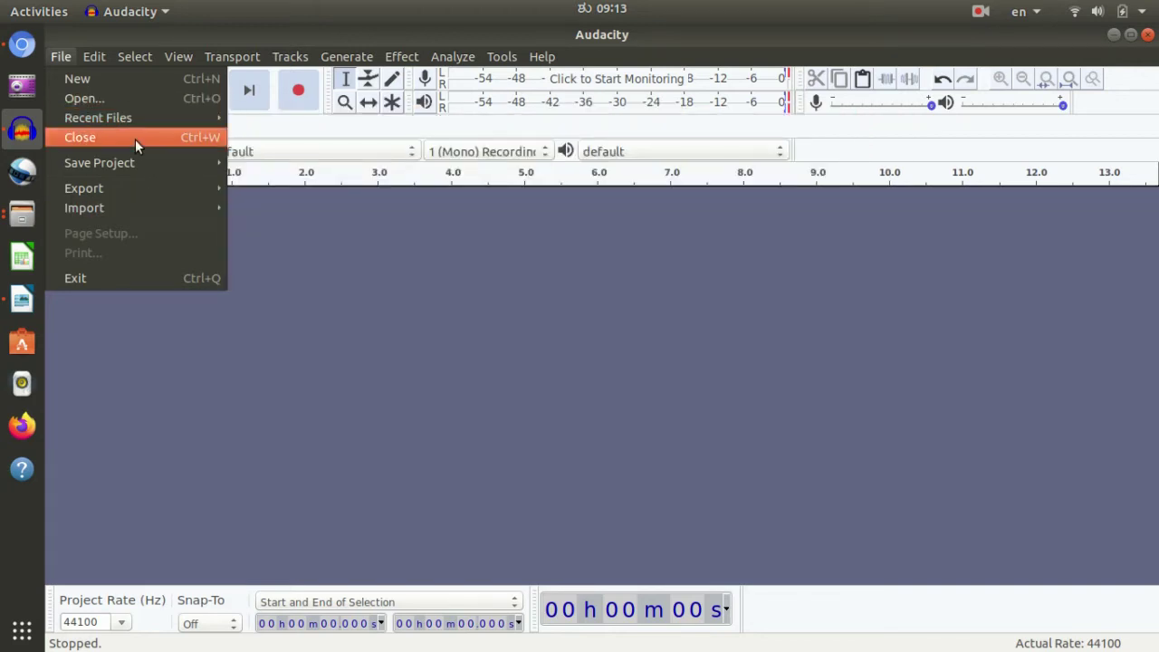
{"action": "mouse_move", "coordinate": [195, 157]}
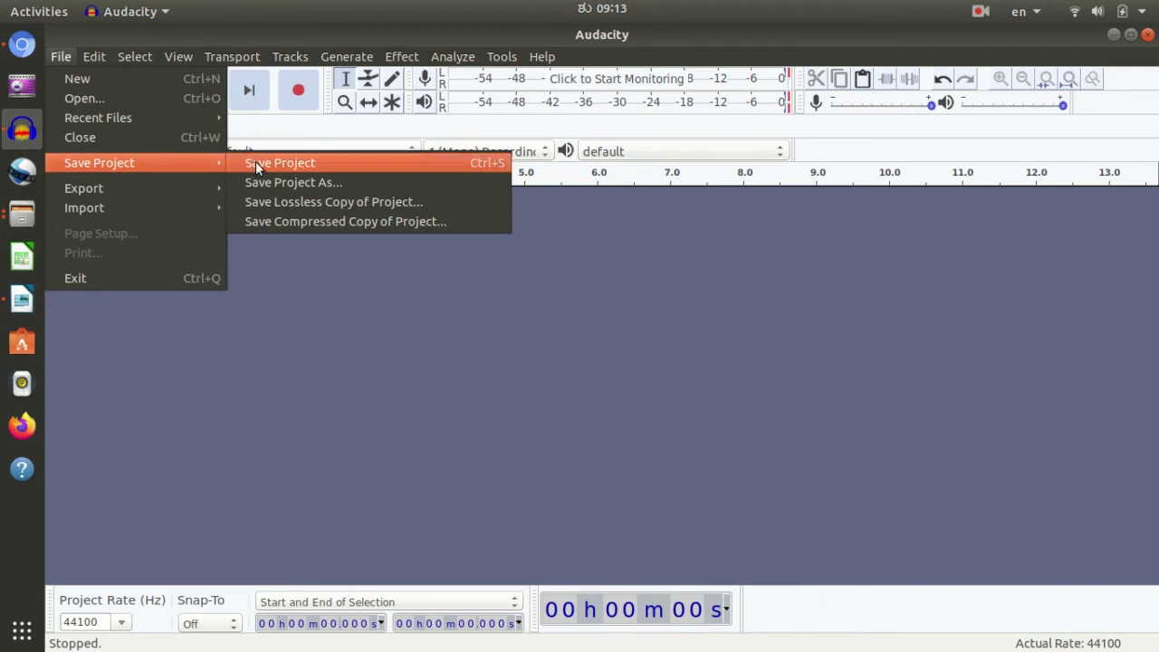
{"action": "left_click", "coordinate": [268, 185]}
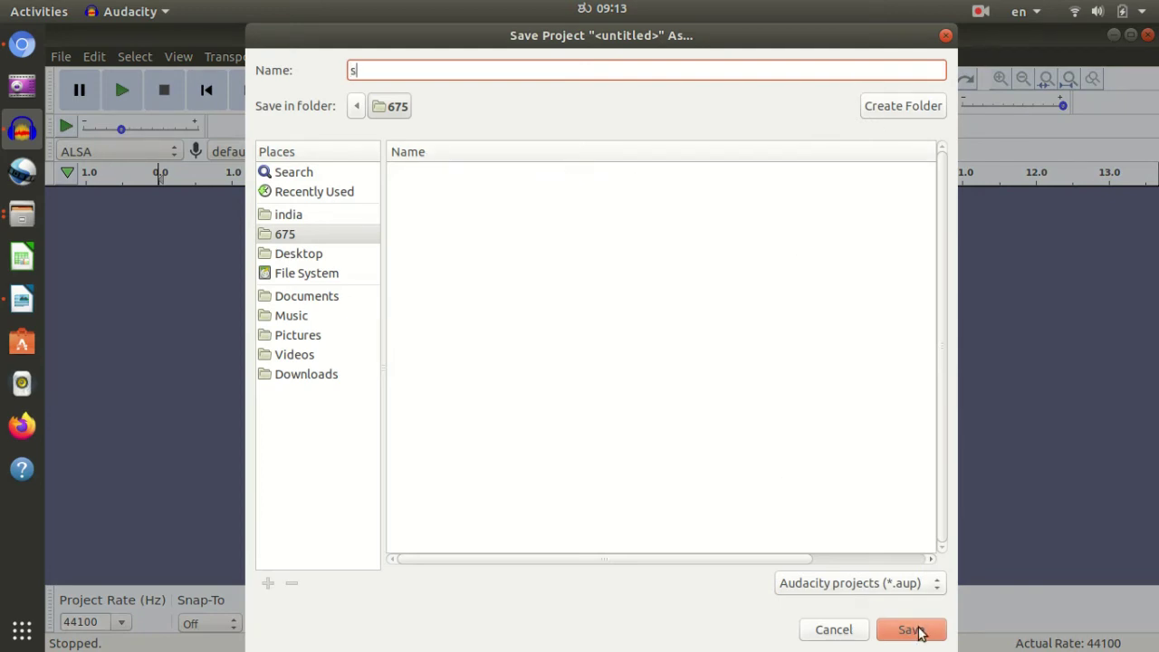
{"action": "left_click", "coordinate": [357, 106]}
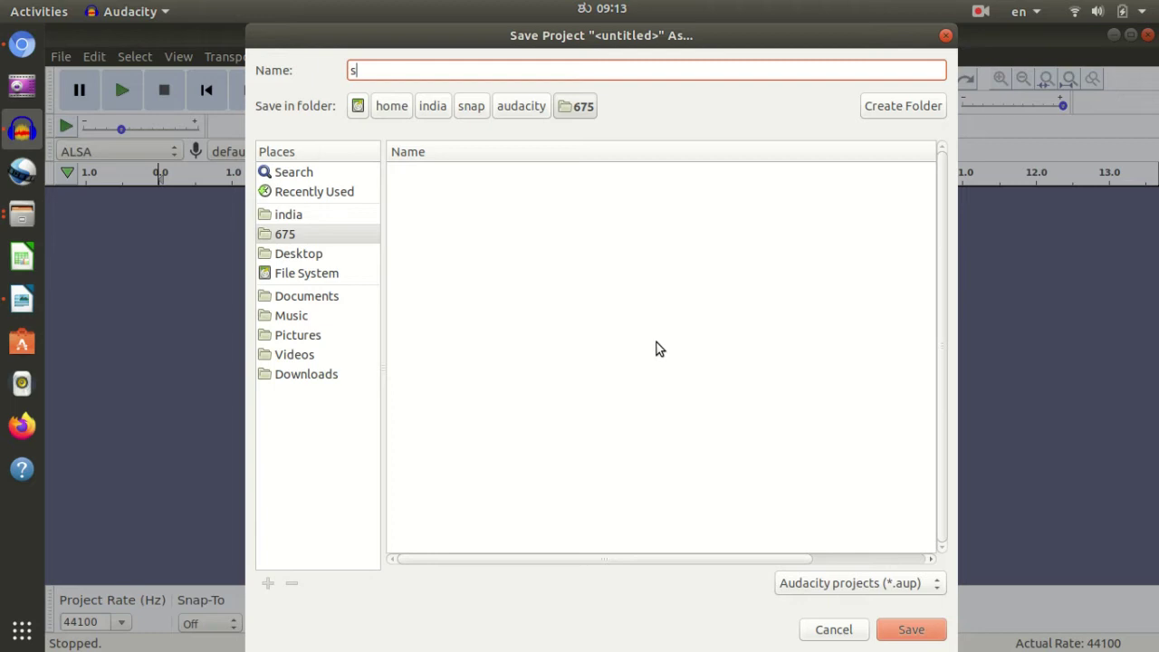
{"action": "left_click", "coordinate": [897, 632]}
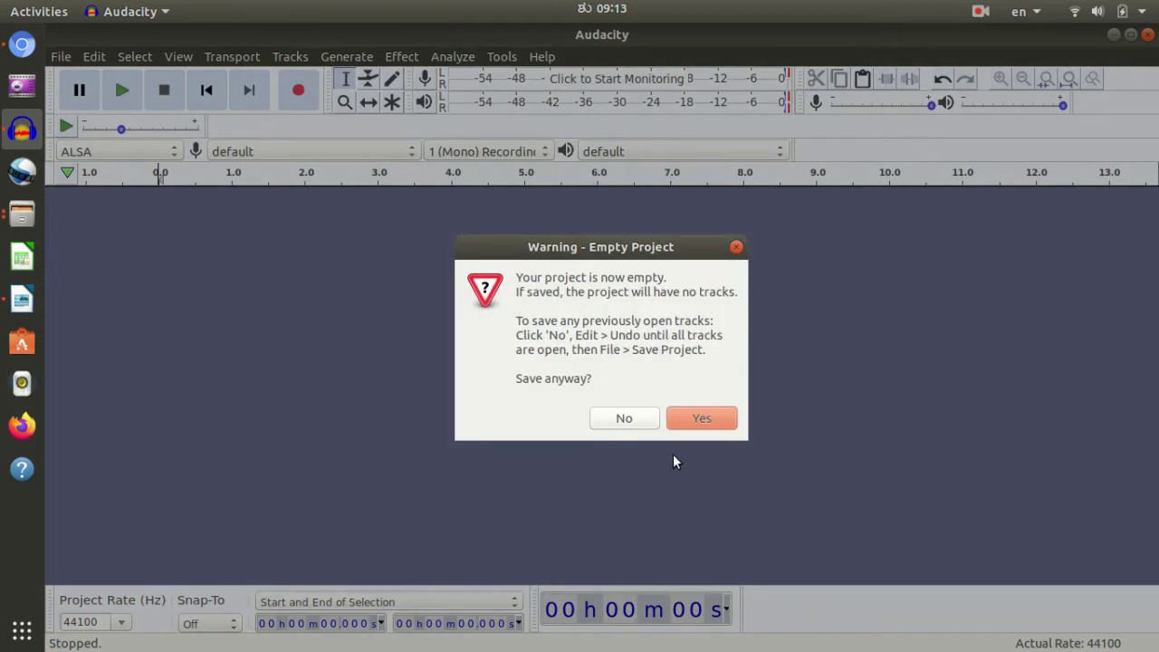
{"action": "left_click", "coordinate": [684, 424]}
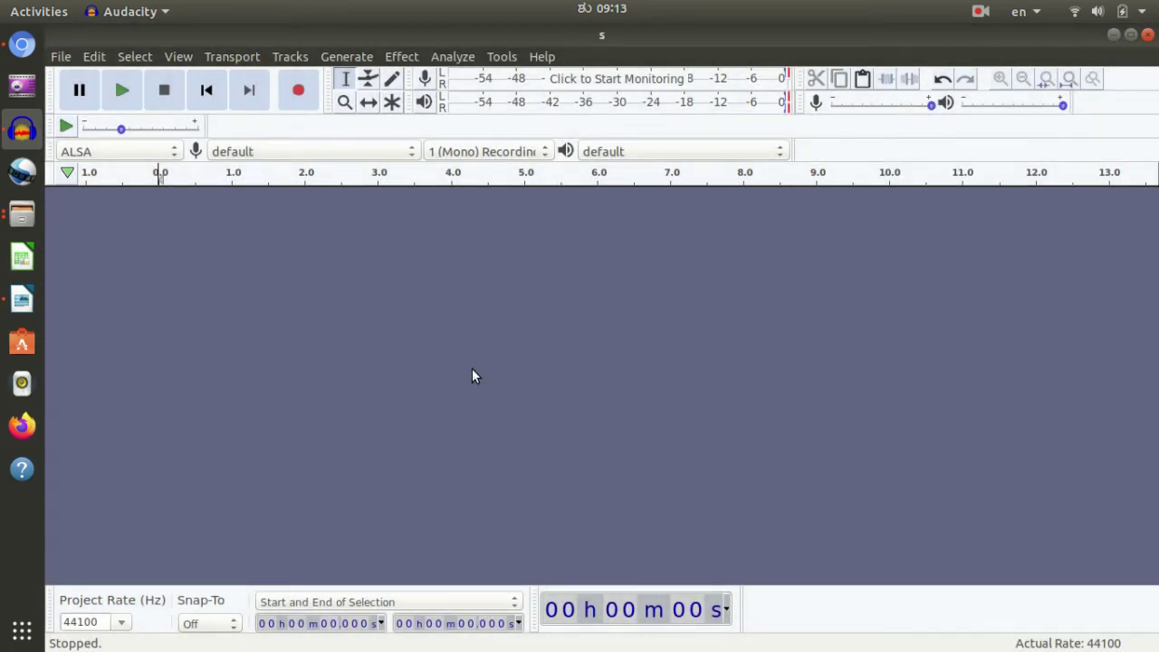
Record a short mono audio clip about 0.4 s long.
{"action": "left_click", "coordinate": [60, 57]}
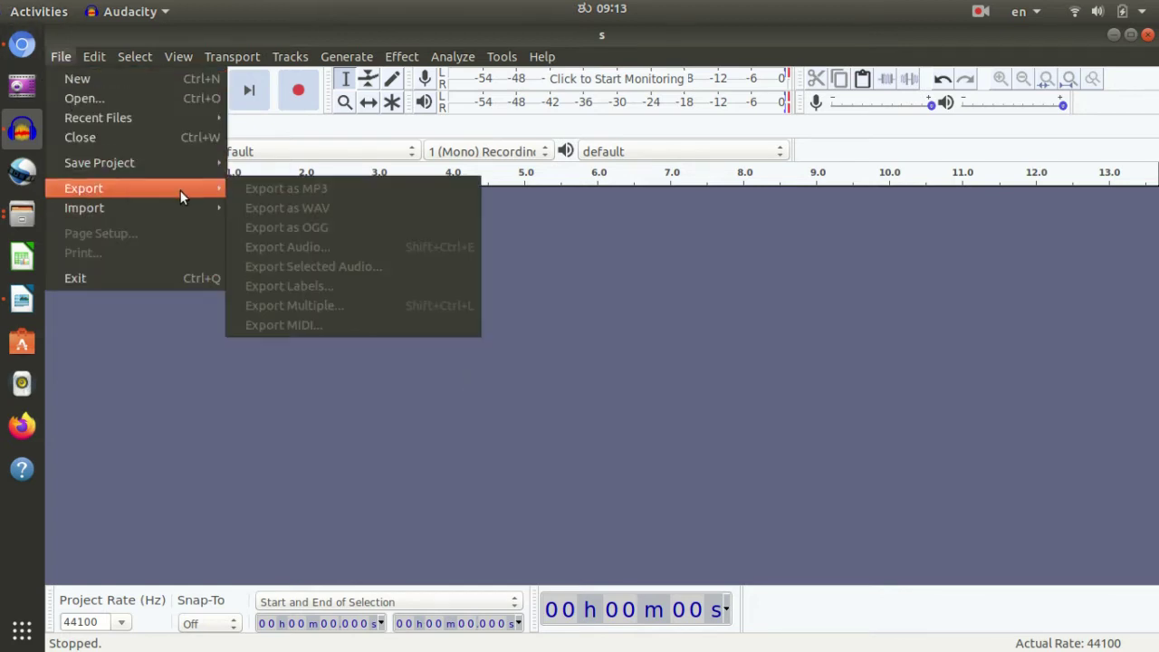
{"action": "left_click", "coordinate": [259, 396]}
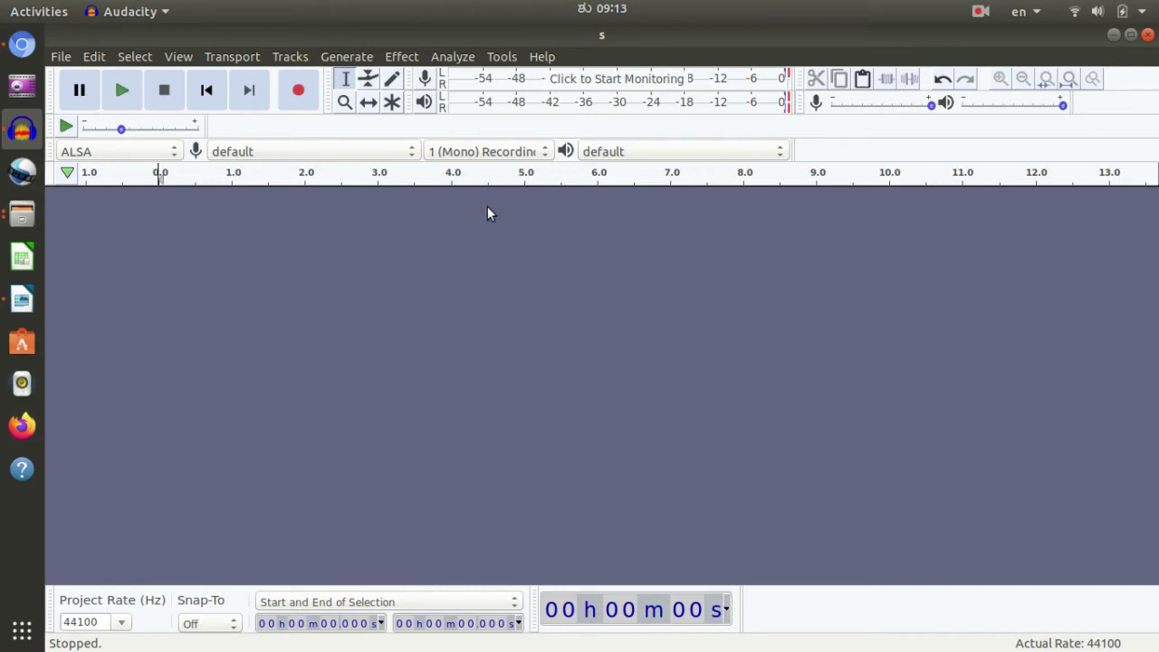
{"action": "left_click", "coordinate": [300, 102]}
{"action": "key", "text": "space"}
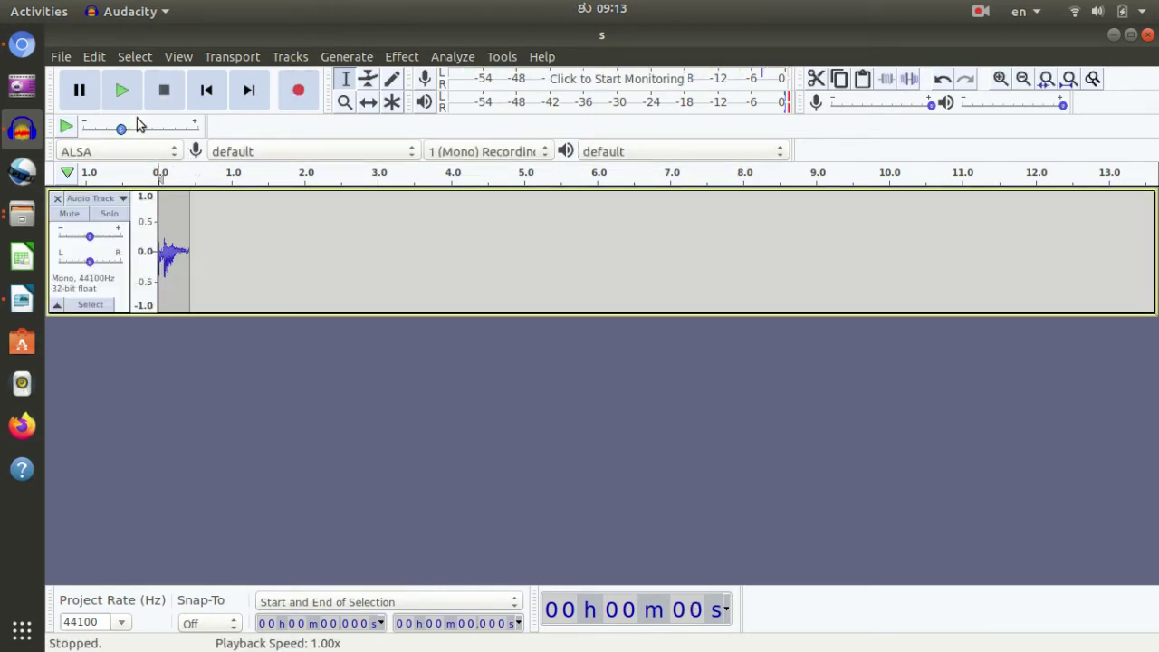
{"action": "left_click", "coordinate": [61, 57]}
{"action": "mouse_move", "coordinate": [146, 164]}
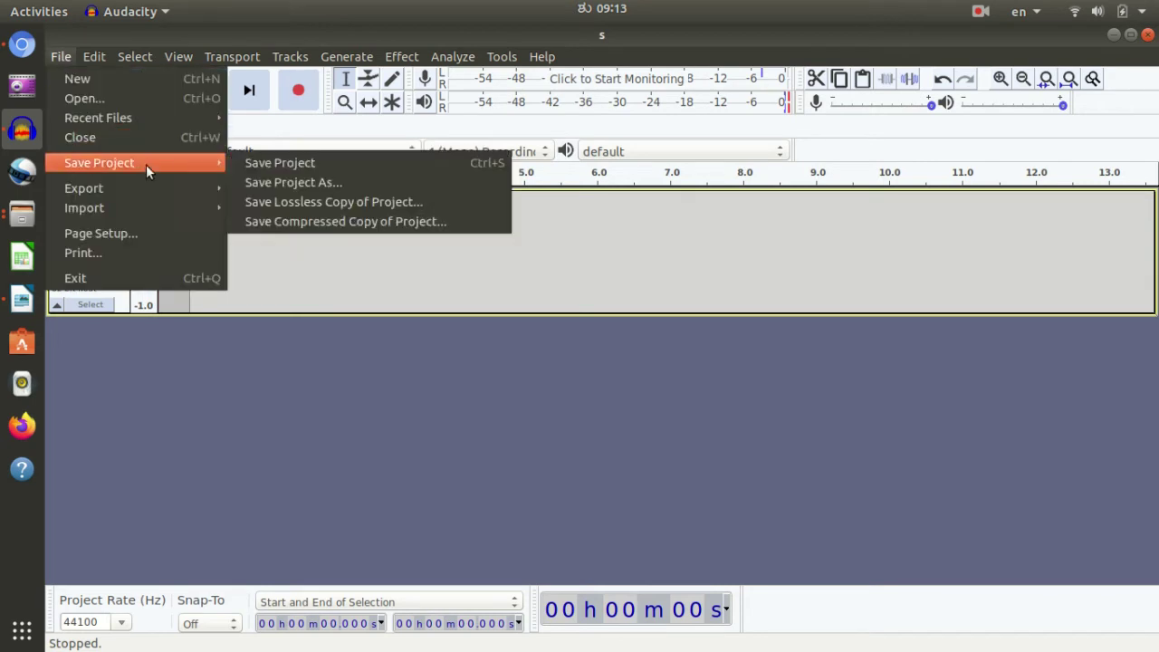
{"action": "mouse_move", "coordinate": [140, 184]}
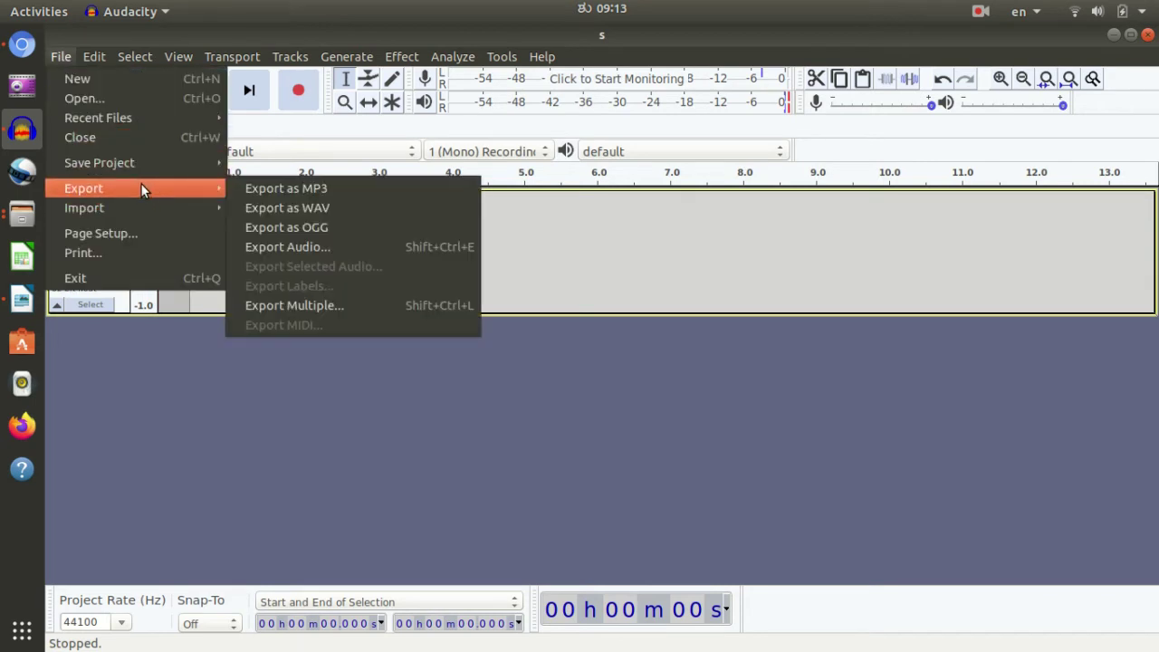
{"action": "left_click", "coordinate": [286, 497]}
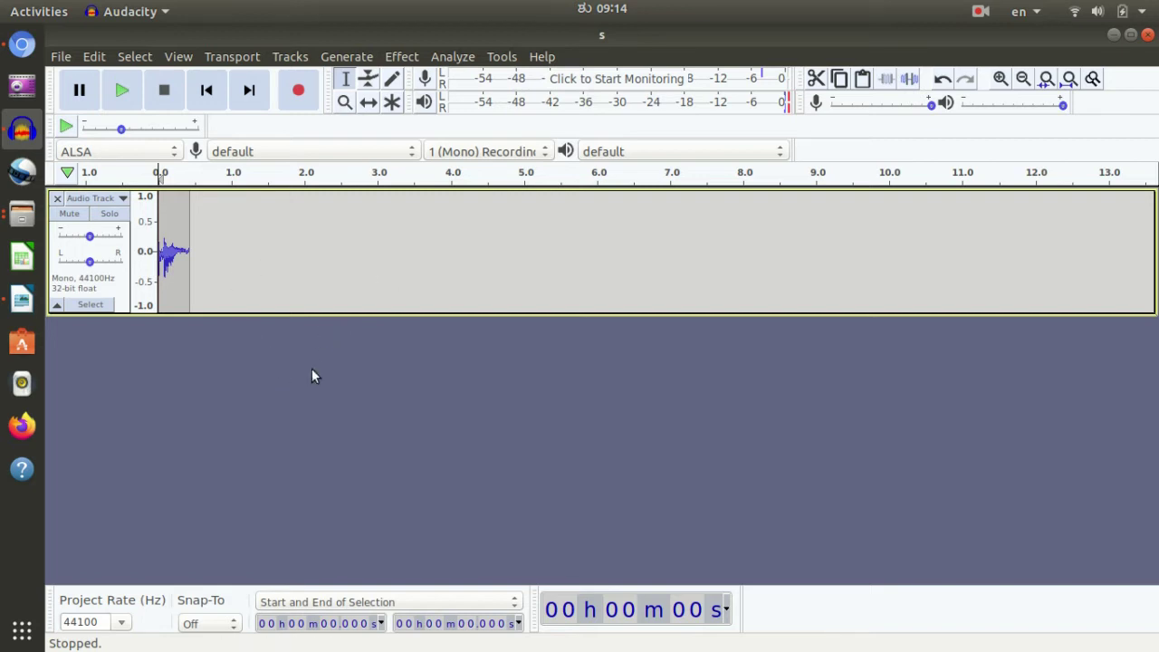
Open the file selection for importing audio and close it without choosing a file.
{"action": "left_click", "coordinate": [60, 56]}
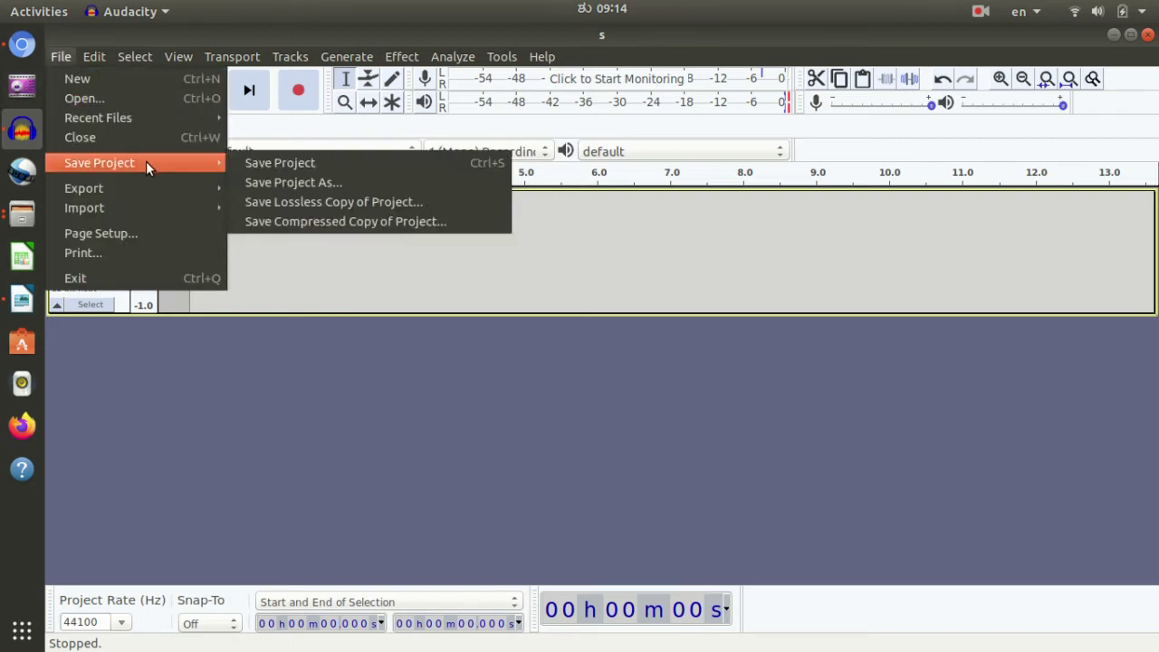
{"action": "mouse_move", "coordinate": [148, 185]}
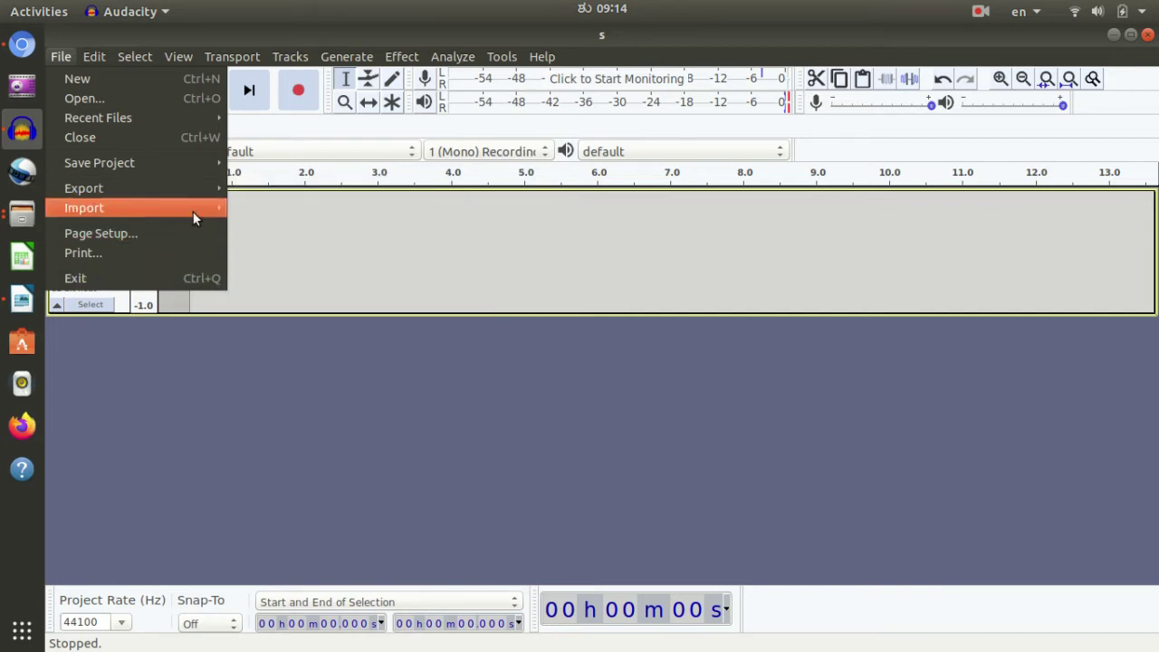
{"action": "mouse_move", "coordinate": [194, 215]}
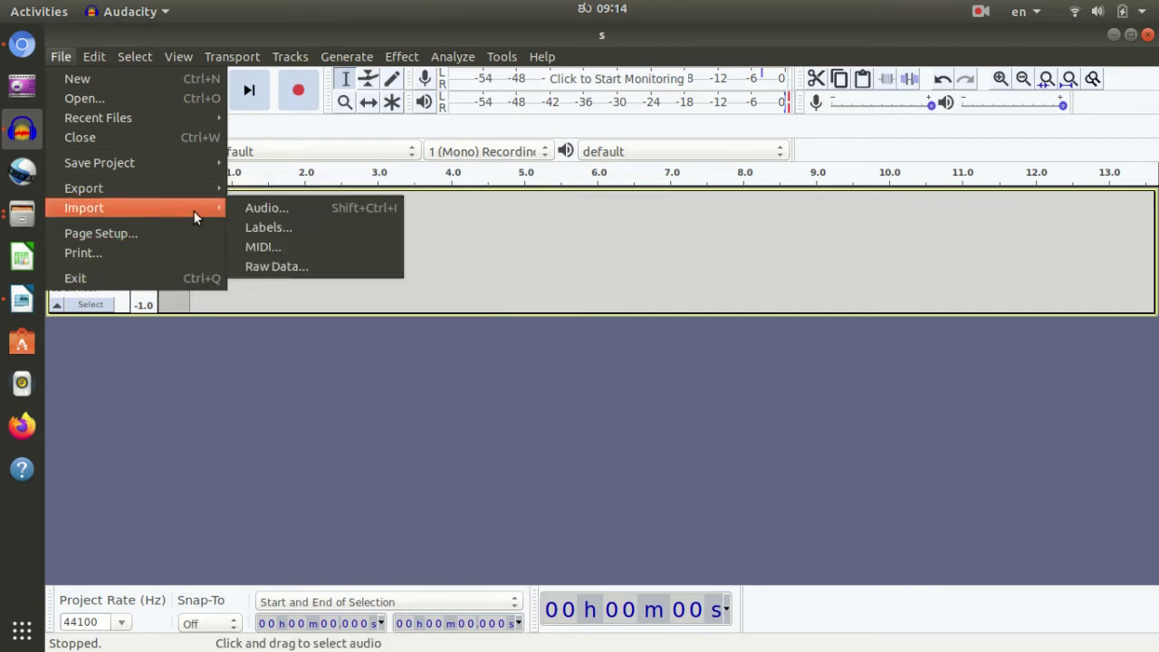
{"action": "left_click", "coordinate": [260, 208]}
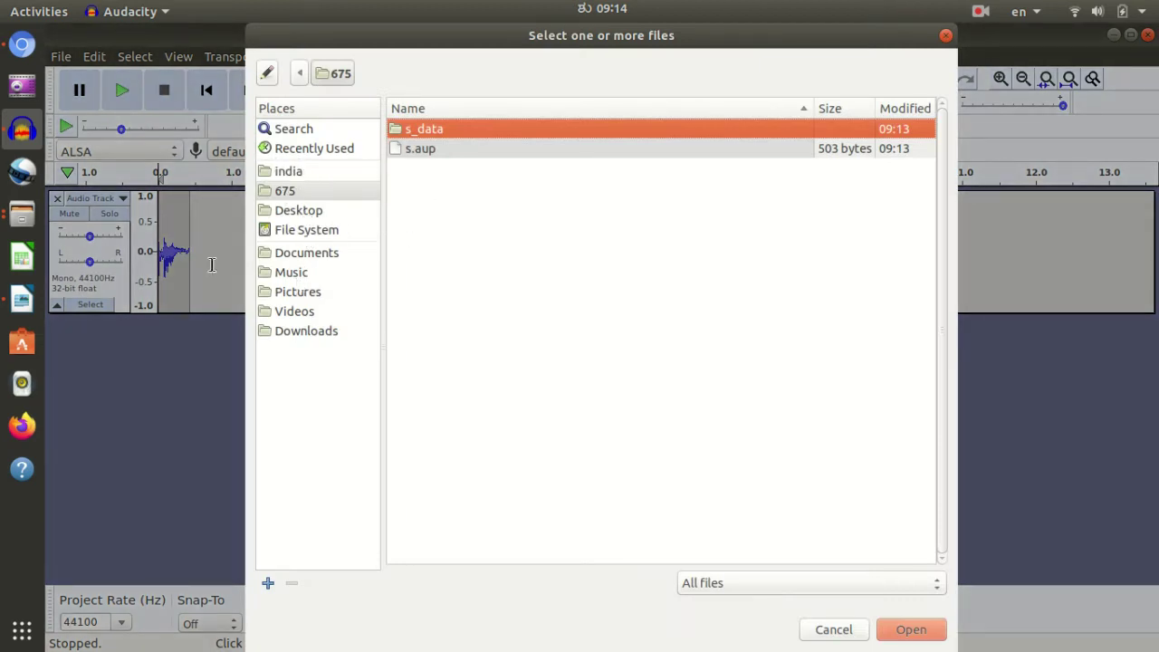
{"action": "left_click", "coordinate": [944, 36]}
{"action": "left_click", "coordinate": [66, 60]}
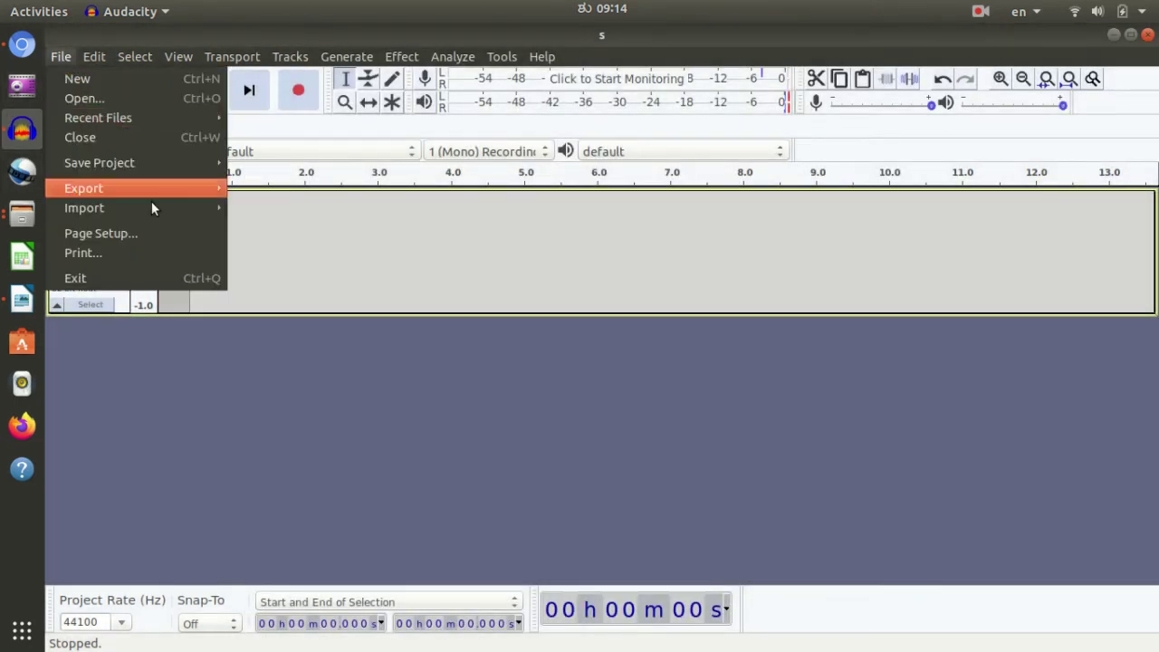
{"action": "mouse_move", "coordinate": [139, 212]}
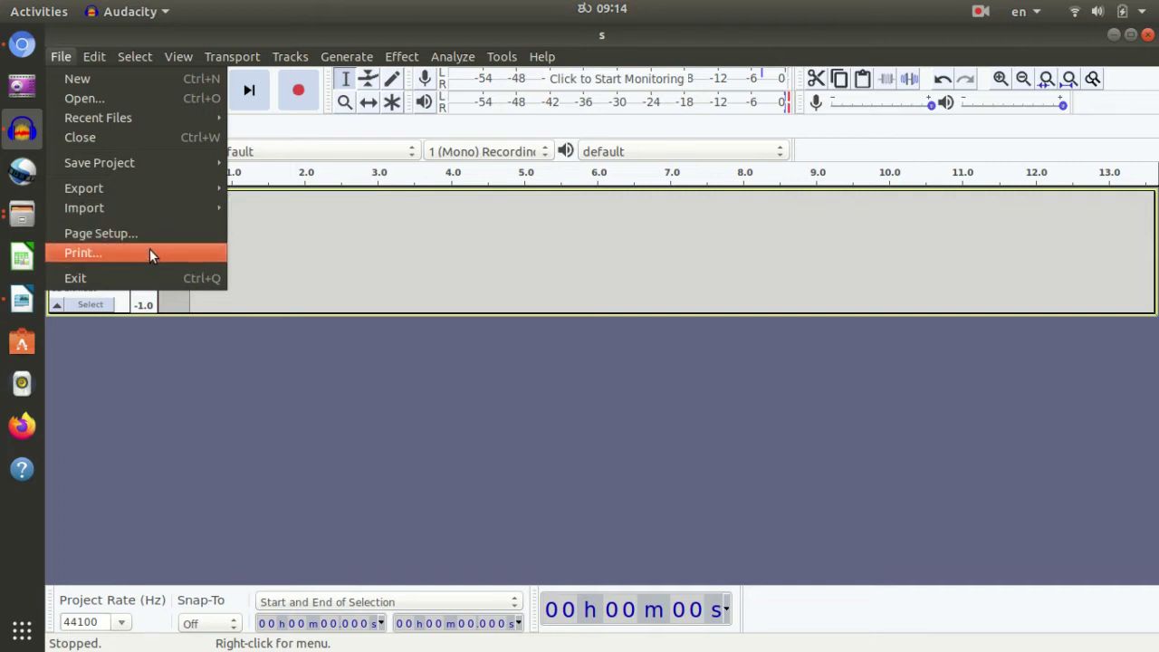
{"action": "mouse_move", "coordinate": [91, 56]}
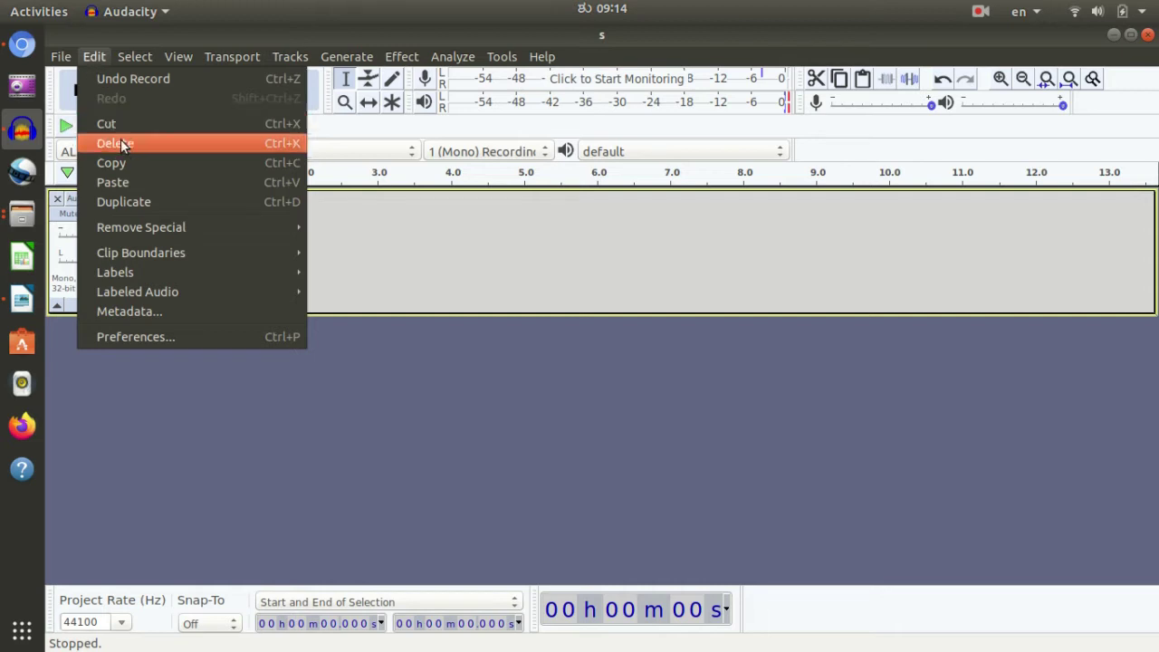
{"action": "left_click", "coordinate": [429, 351]}
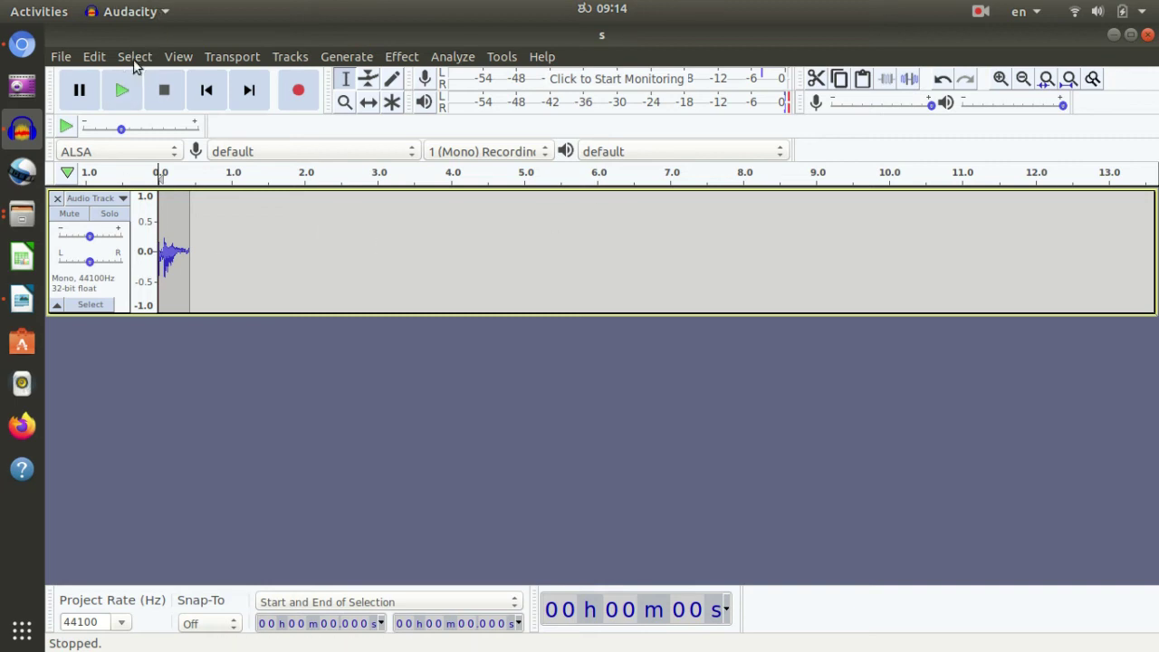
{"action": "left_click", "coordinate": [134, 59]}
{"action": "mouse_move", "coordinate": [254, 59]}
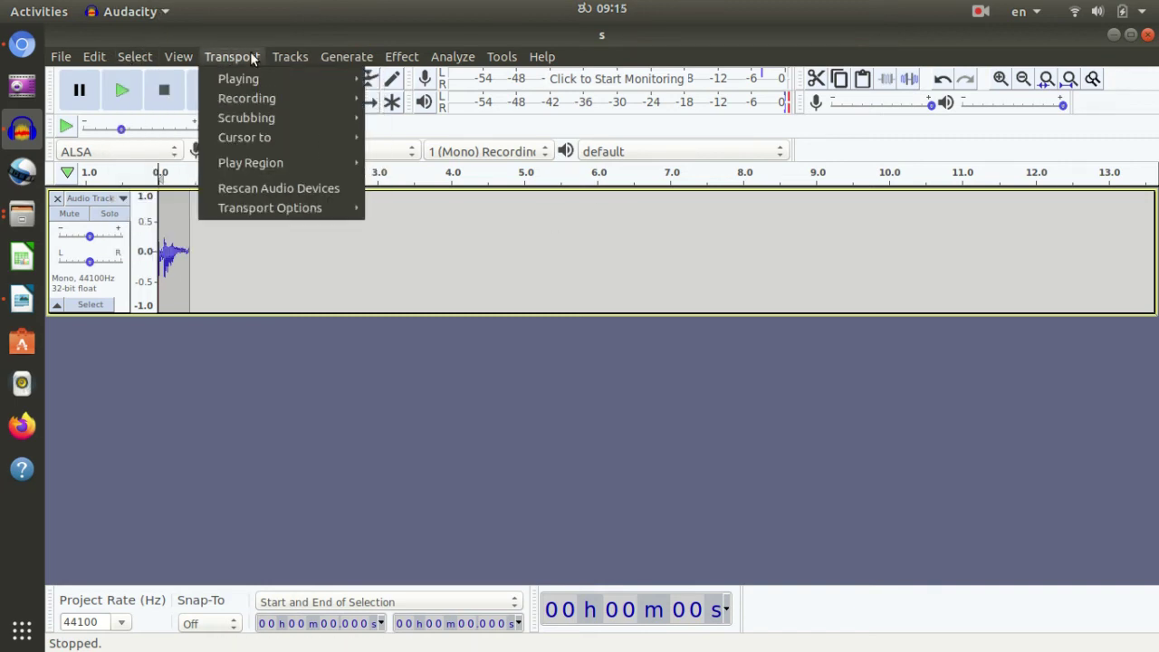
{"action": "left_click", "coordinate": [256, 369]}
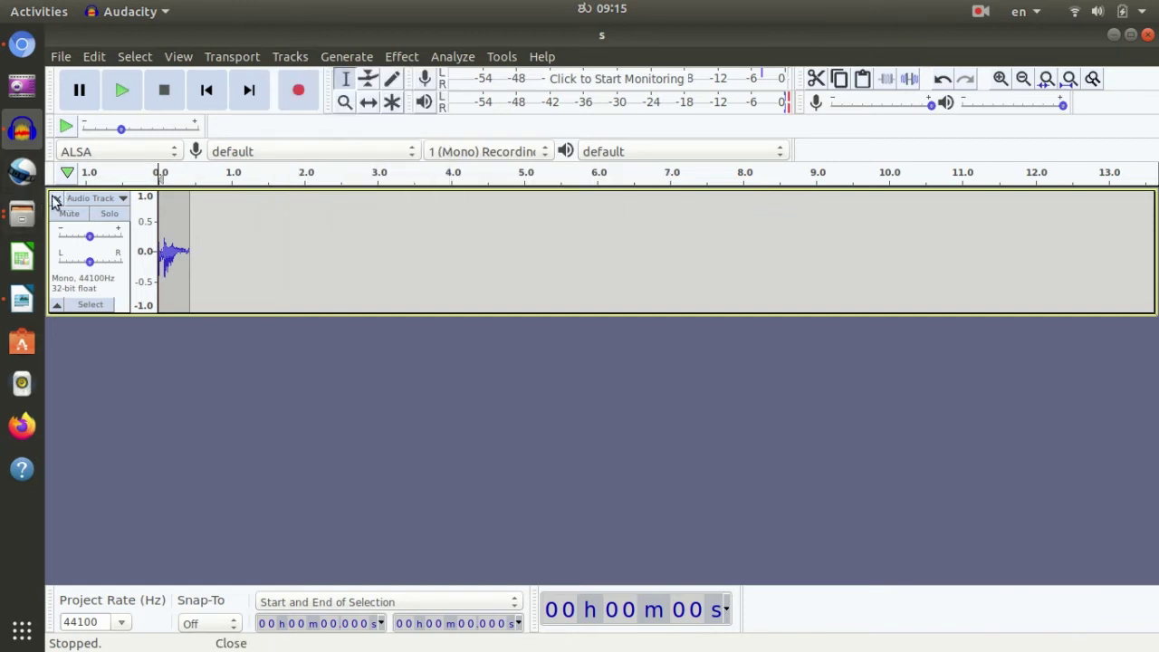
Remove the short clip's audio track and set the input to 1 (Mono) Recording Channel.
{"action": "left_click", "coordinate": [54, 199]}
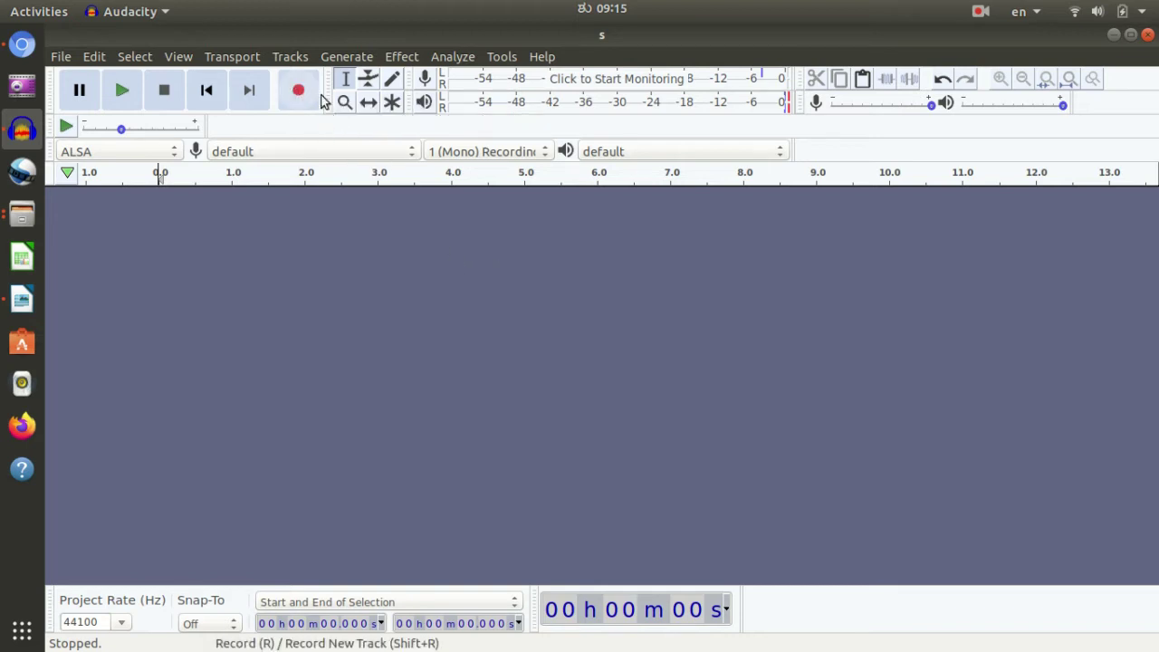
{"action": "left_click", "coordinate": [534, 151]}
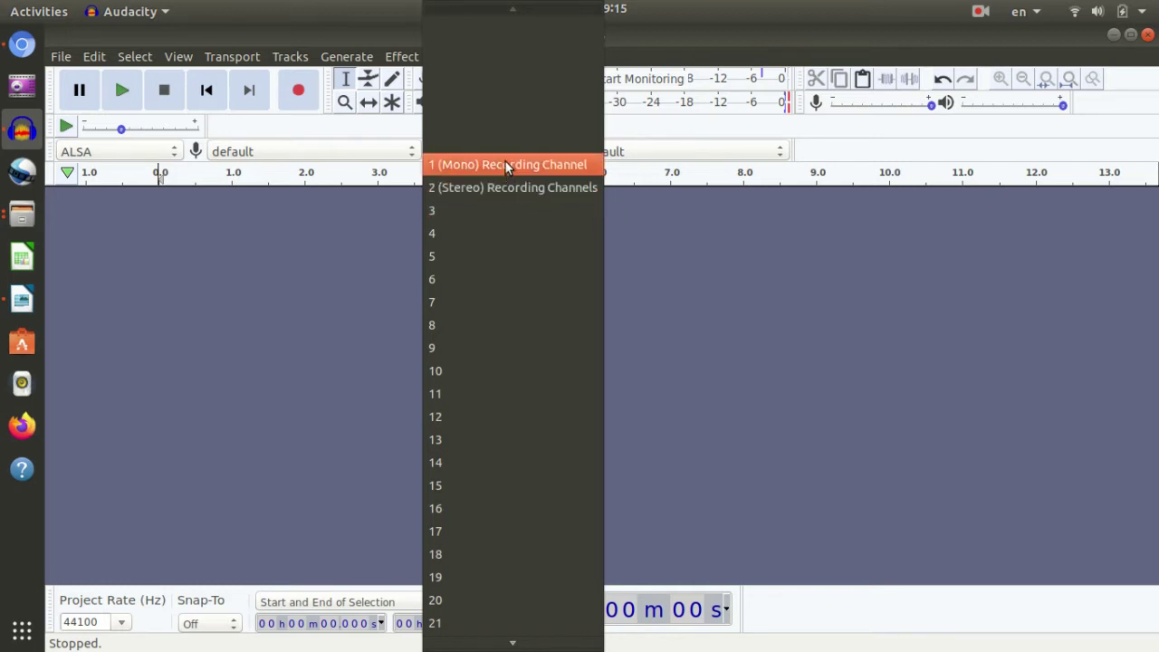
{"action": "left_click", "coordinate": [506, 166]}
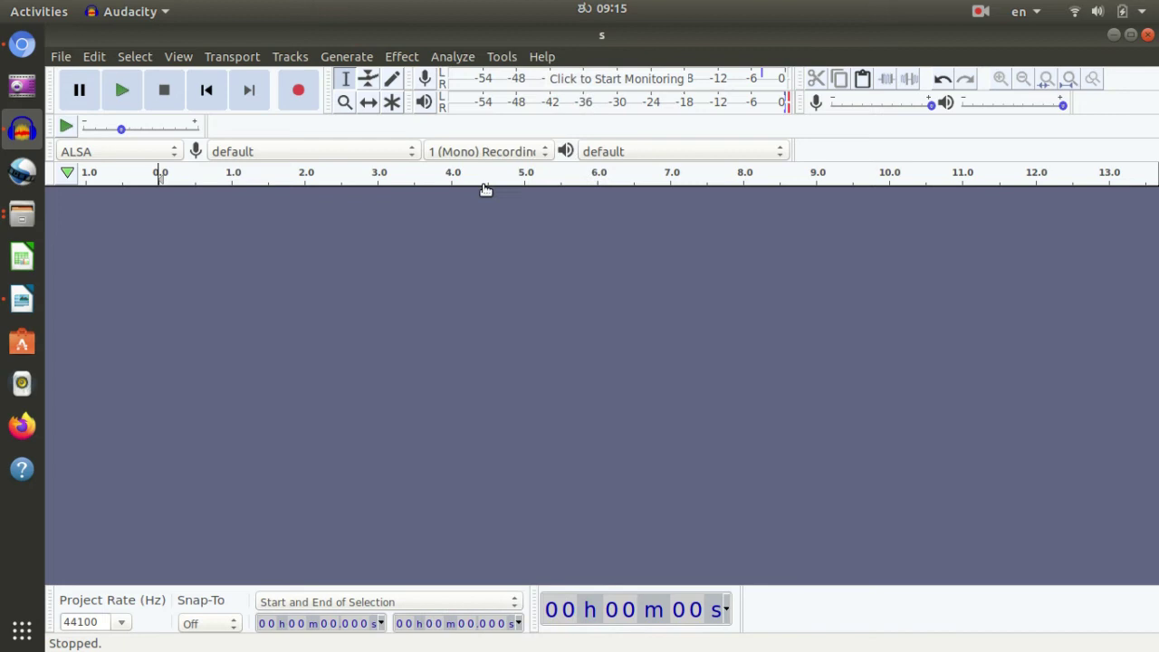
Record a new voice track about 10.6 s long and play it back.
{"action": "left_click", "coordinate": [299, 92]}
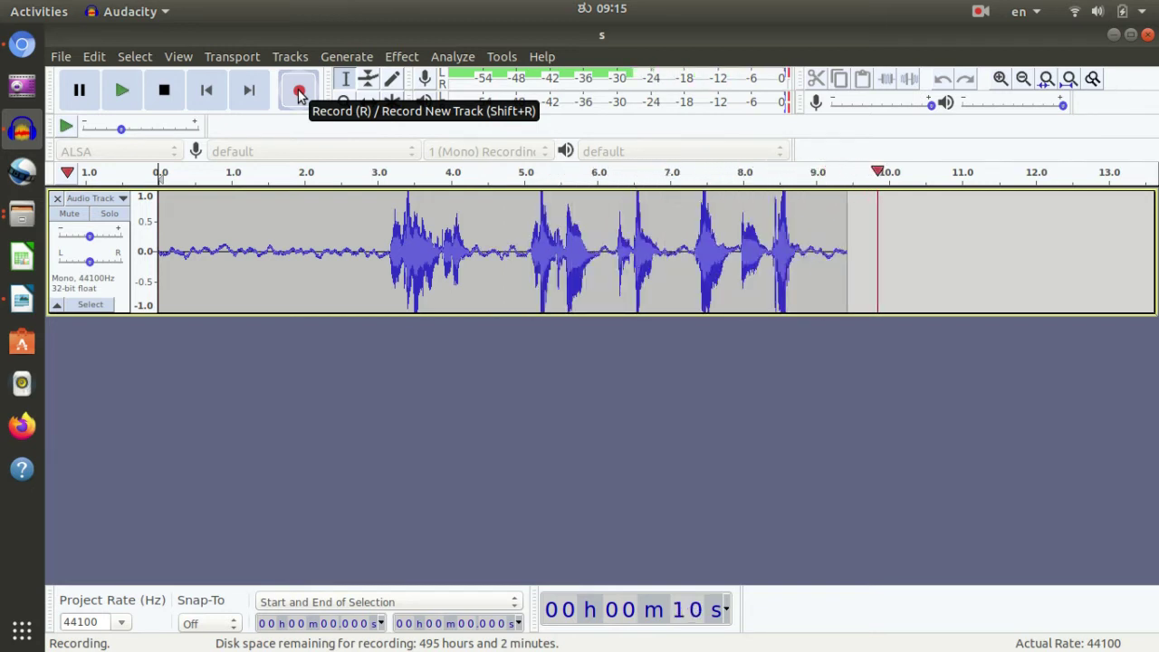
{"action": "key", "text": "space"}
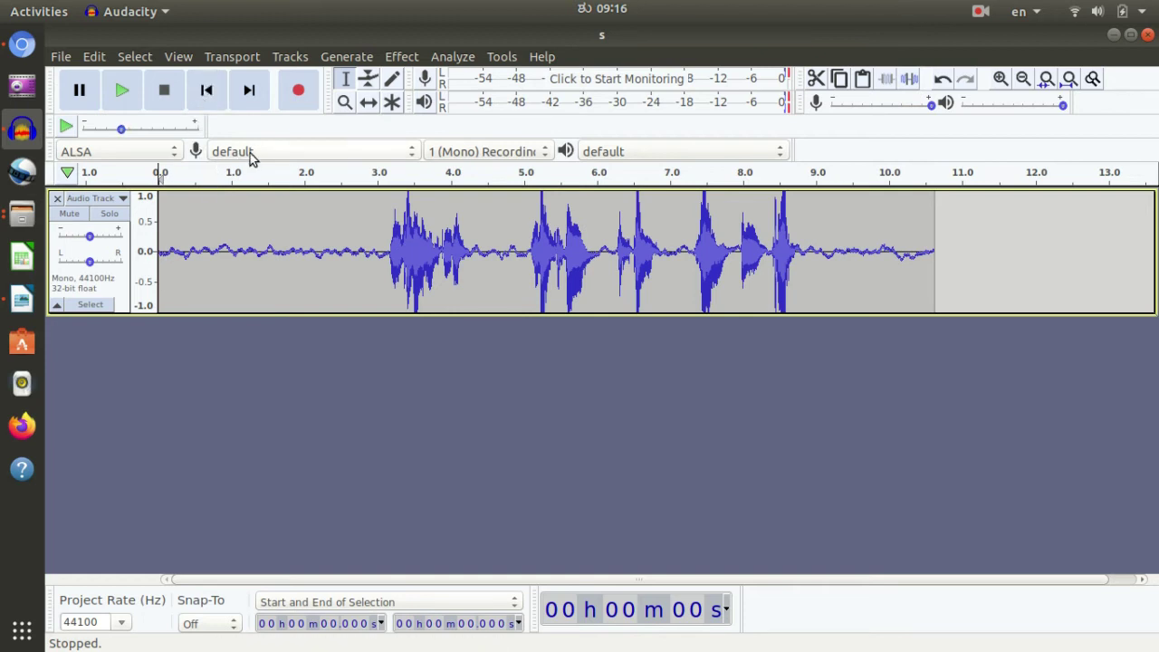
{"action": "key", "text": "space"}
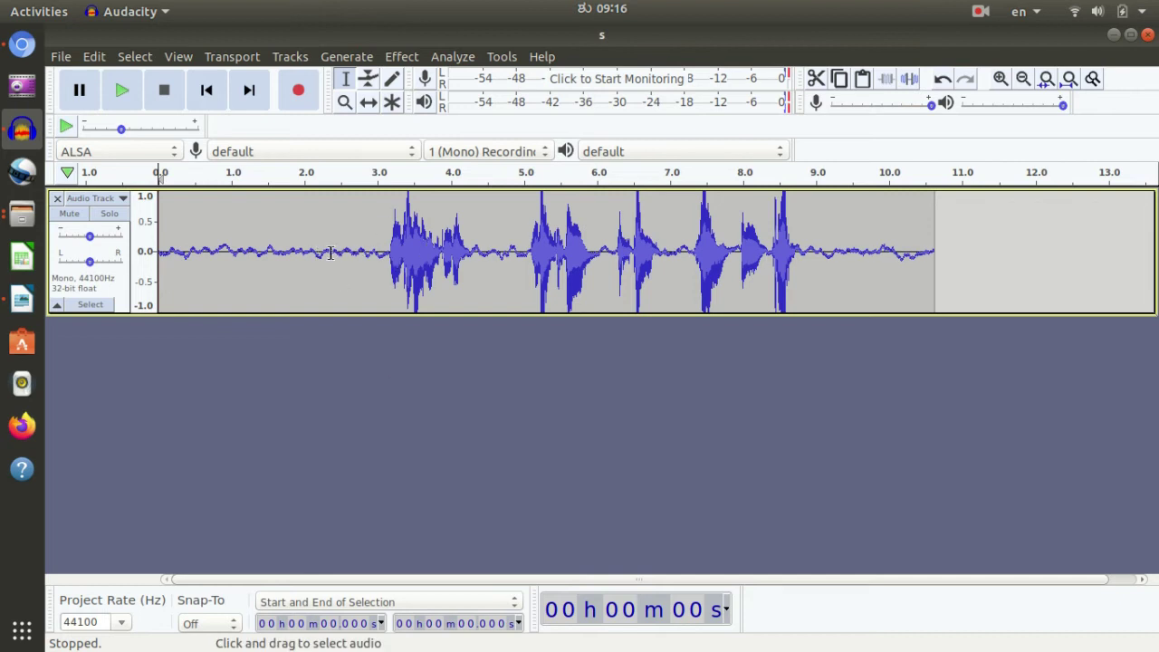
Select a background-noise stretch before the first speech, from about 1.45 s to 2.84 s.
{"action": "left_click_drag", "start_coordinate": [325, 261], "coordinate": [211, 266]}
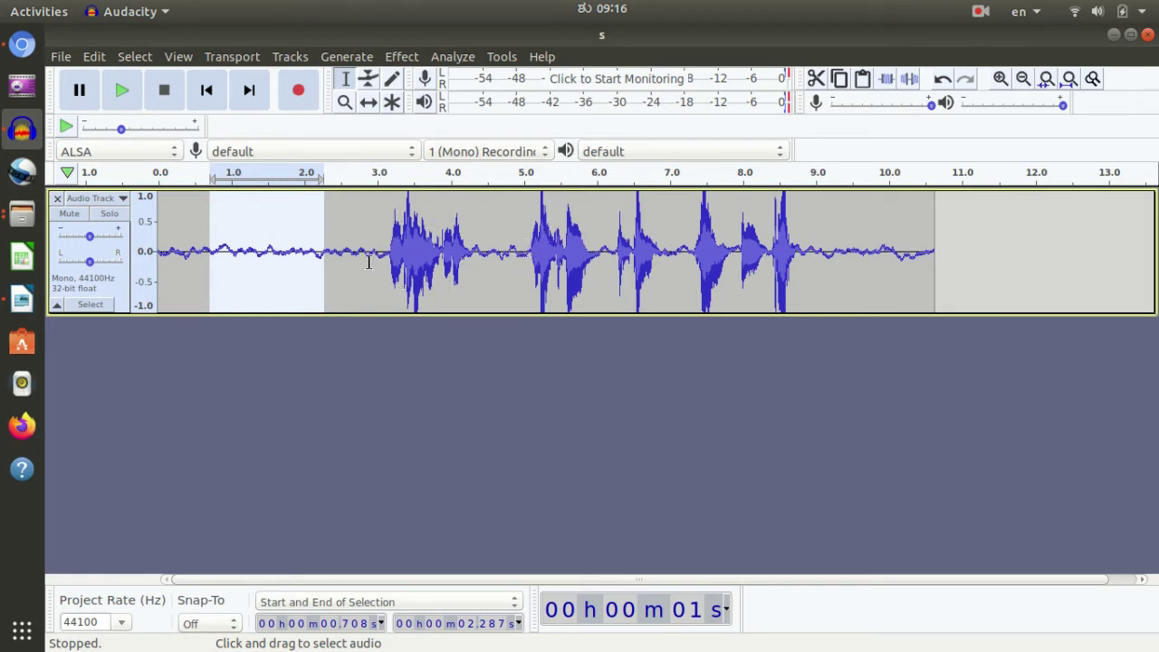
{"action": "left_click_drag", "start_coordinate": [366, 256], "coordinate": [264, 267]}
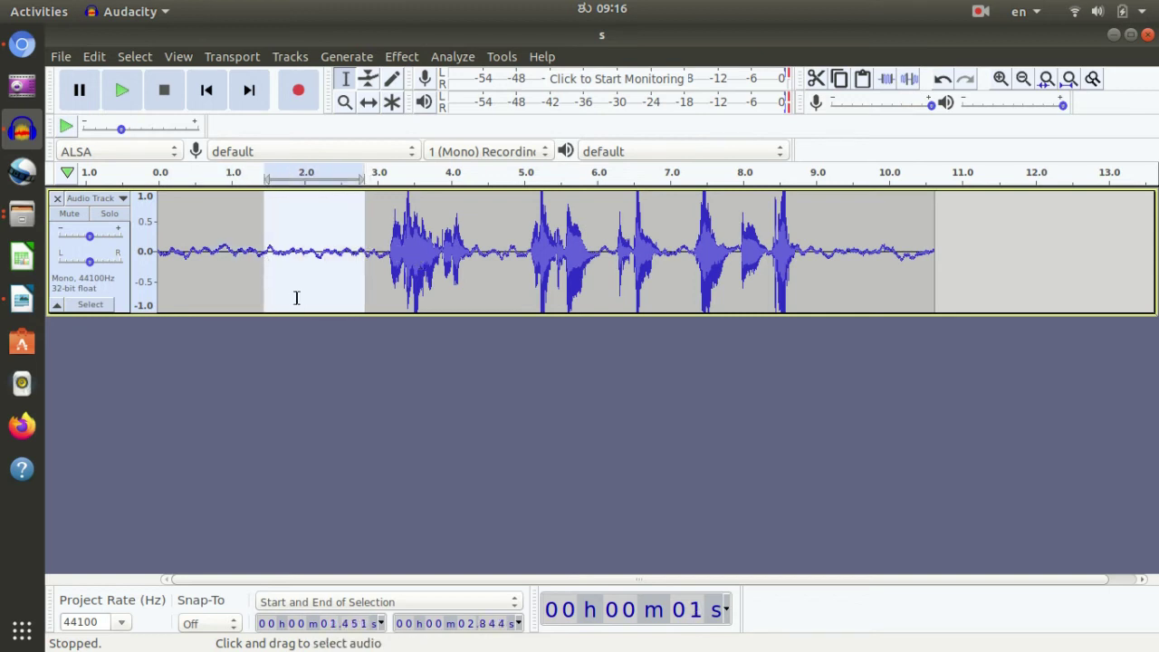
{"action": "left_click", "coordinate": [401, 56]}
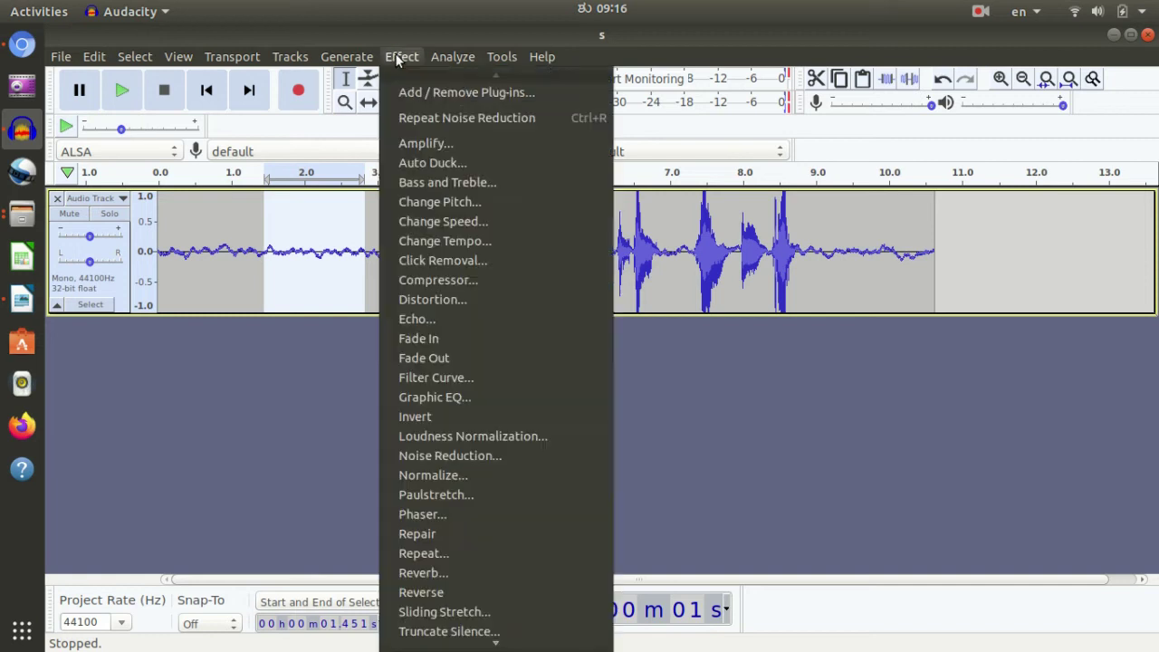
{"action": "mouse_move", "coordinate": [453, 56]}
{"action": "mouse_move", "coordinate": [401, 56]}
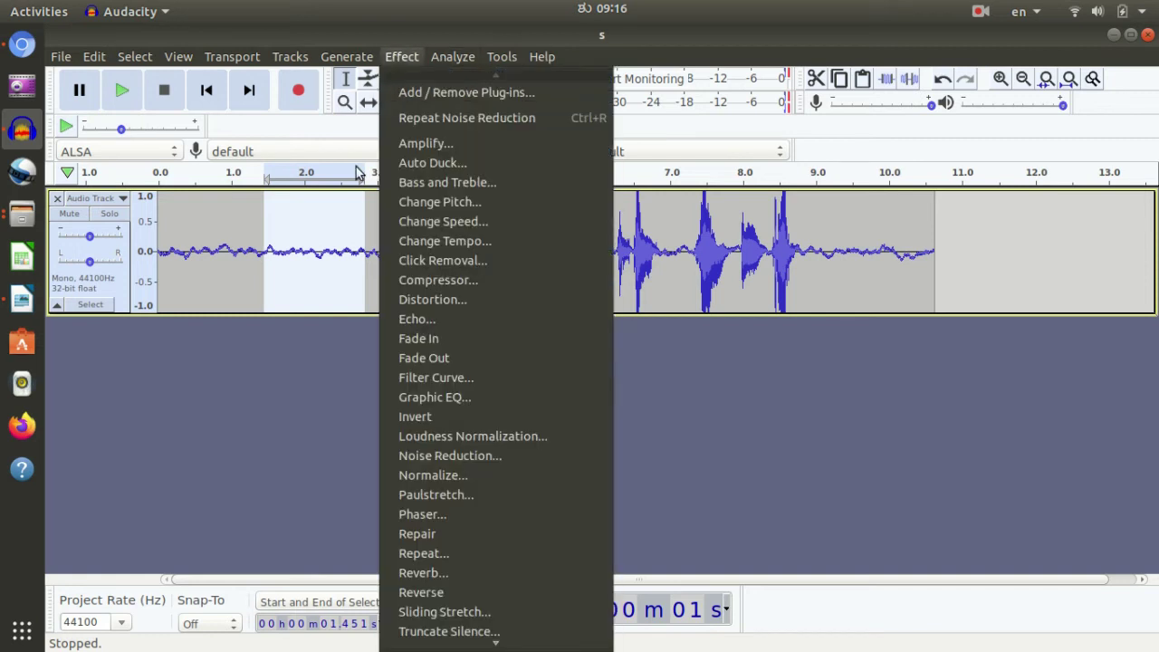
{"action": "left_click", "coordinate": [260, 384]}
{"action": "left_click", "coordinate": [308, 375]}
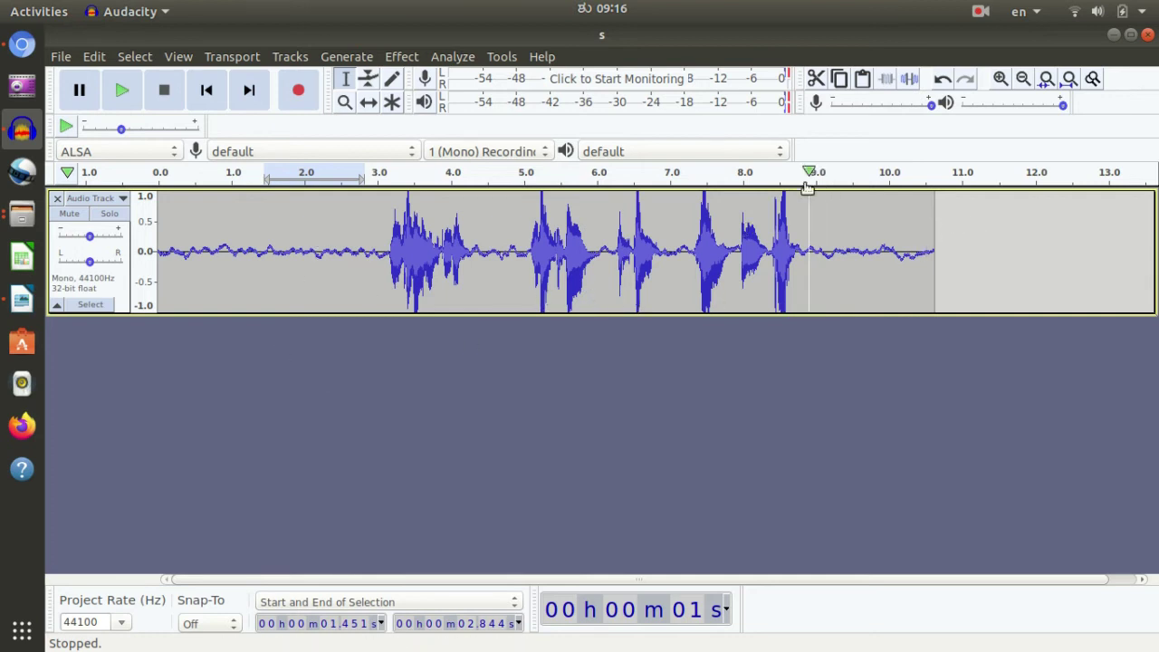
Play the selected background-noise stretch, and play the recording from about 2.93 s, just before the first speech.
{"action": "key", "text": "space"}
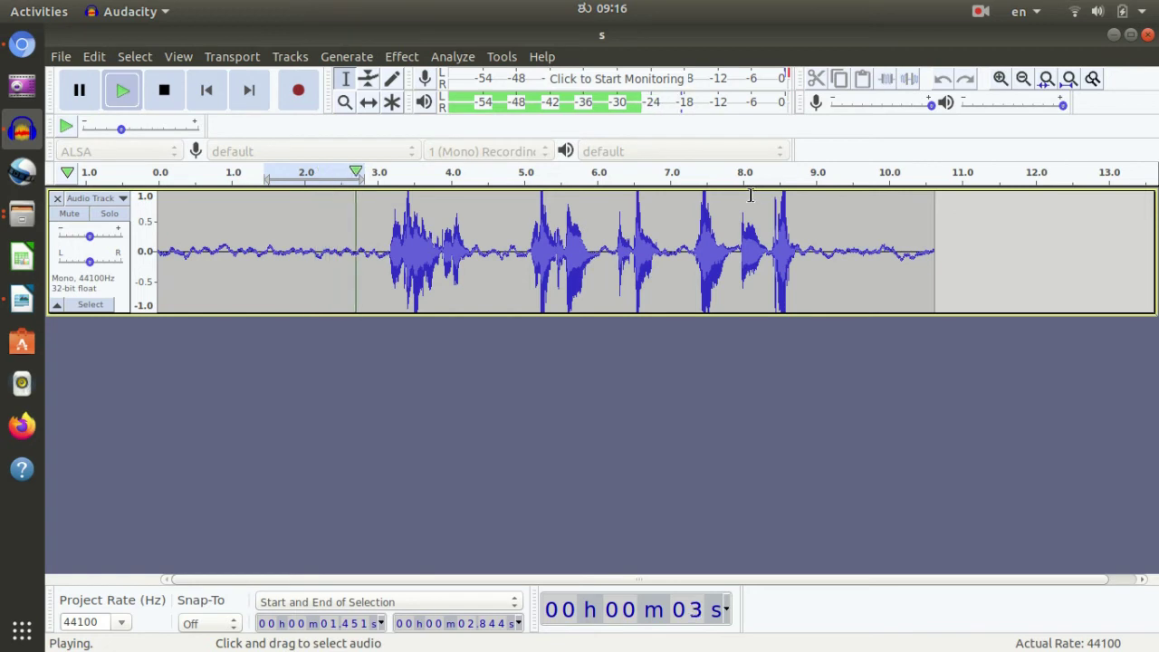
{"action": "key", "text": "space"}
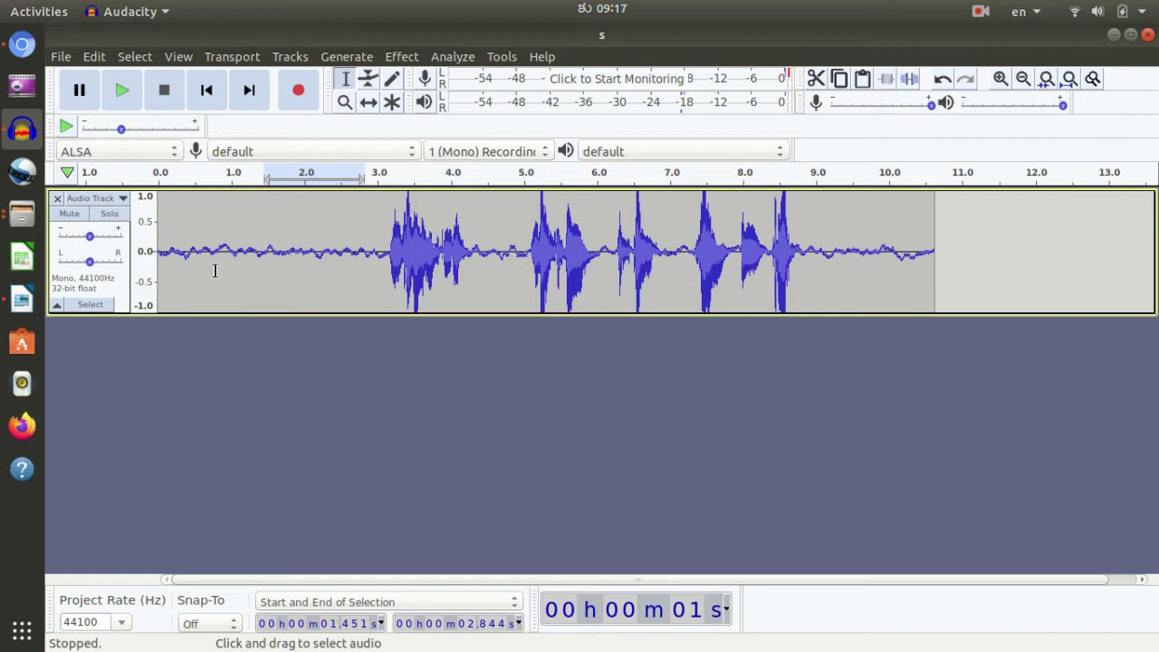
{"action": "left_click", "coordinate": [164, 262]}
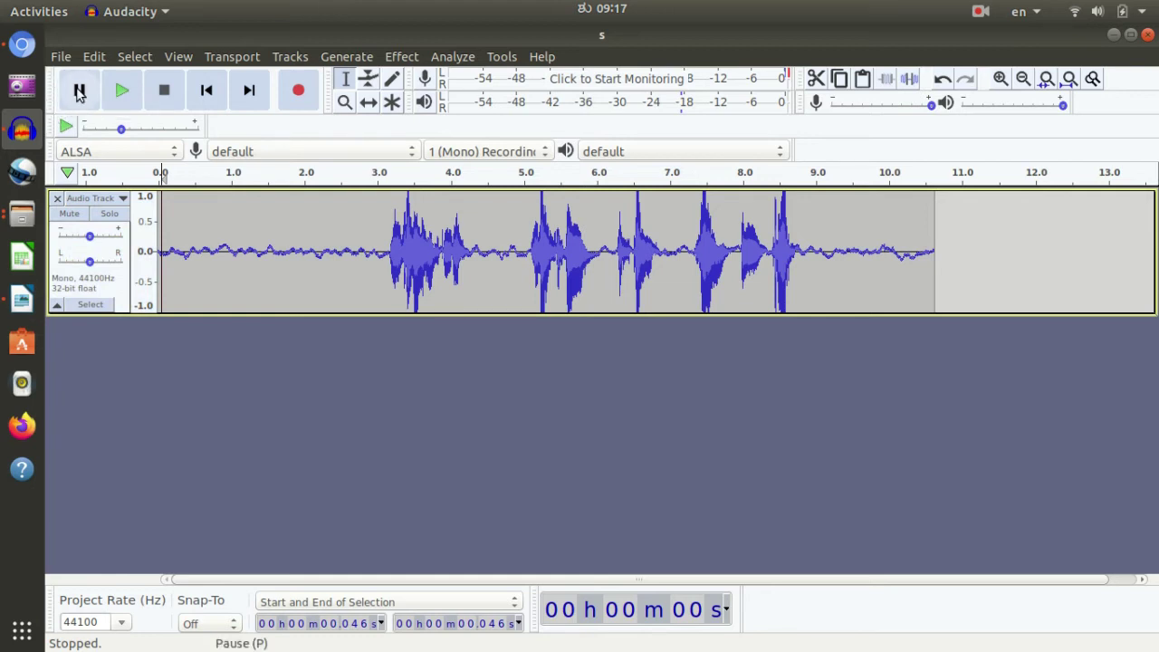
{"action": "left_click", "coordinate": [372, 213]}
{"action": "key", "text": "space"}
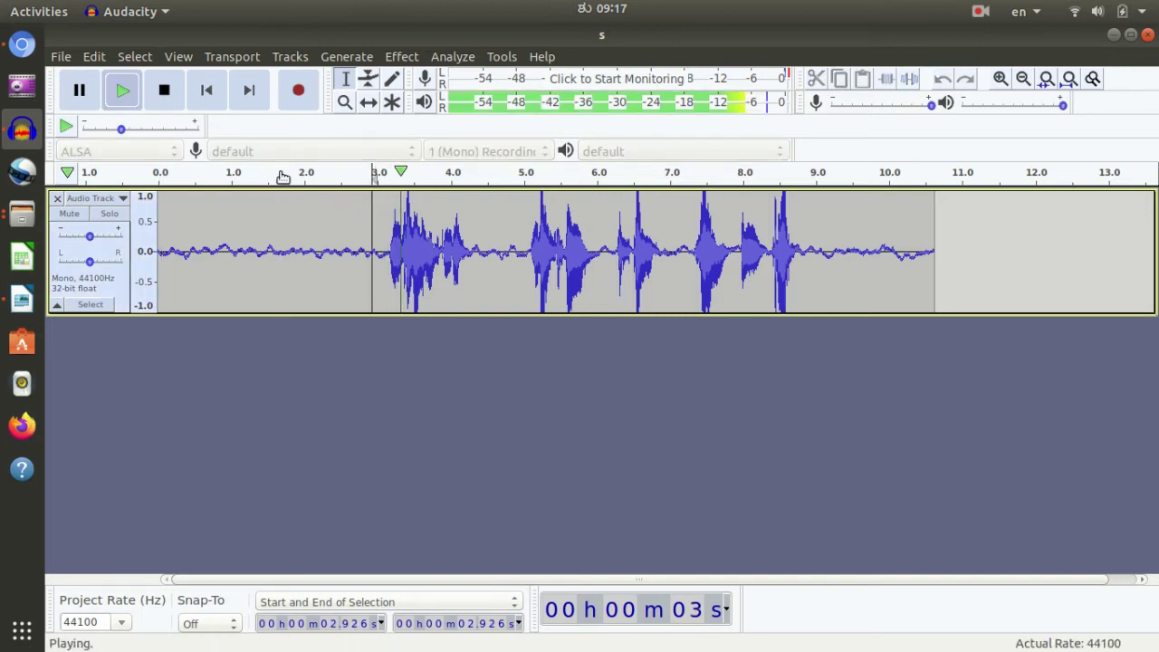
{"action": "key", "text": "space"}
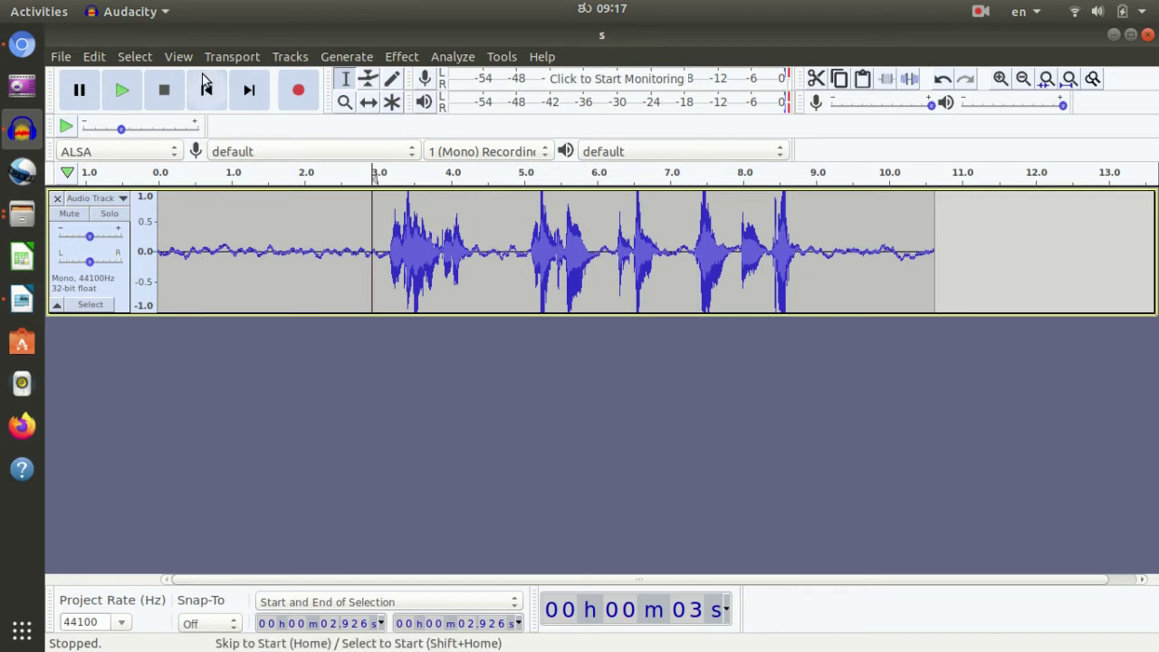
Play and pause the recording, and jump the cursor to the track's start and end.
{"action": "left_click", "coordinate": [125, 91]}
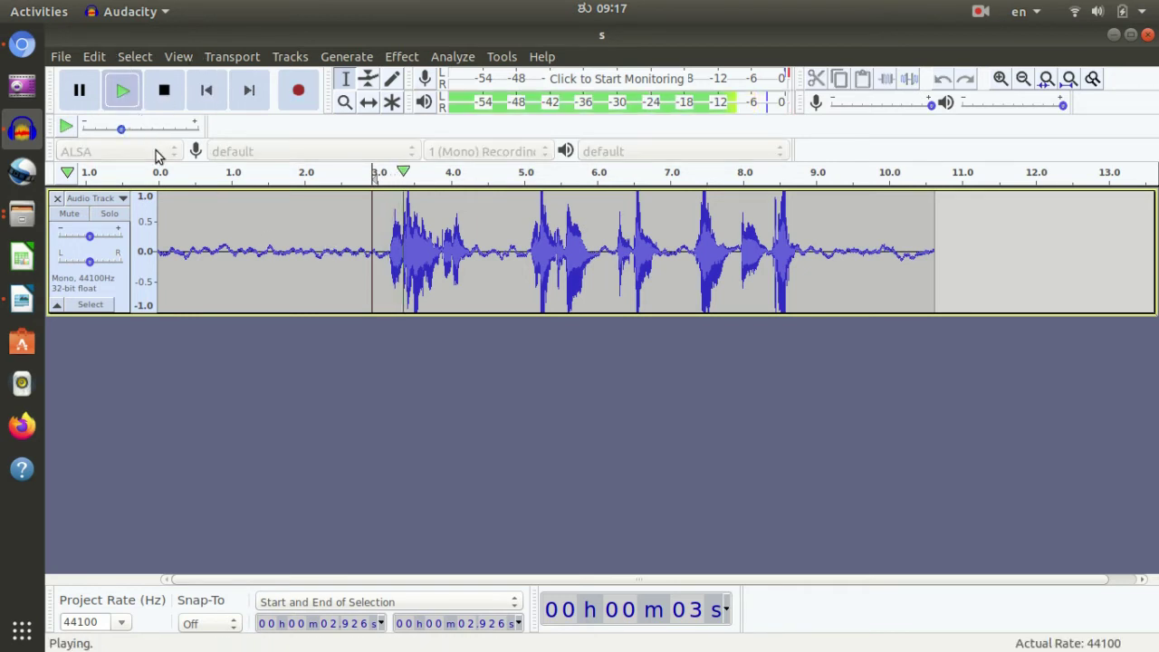
{"action": "left_click", "coordinate": [79, 94]}
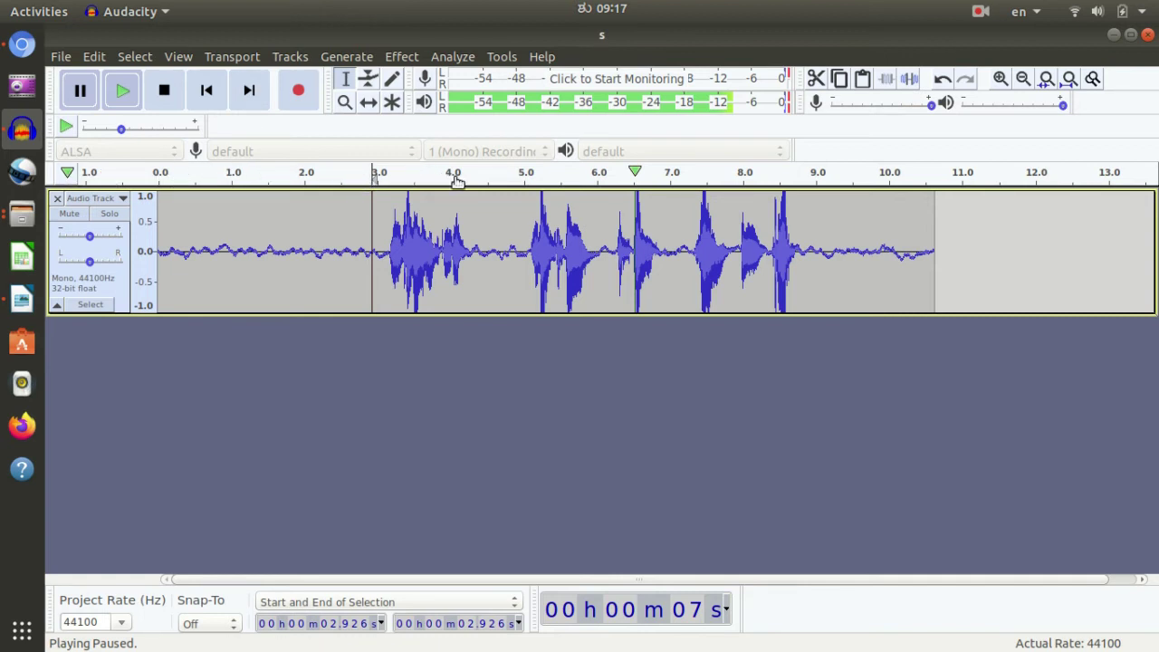
{"action": "left_click", "coordinate": [207, 96]}
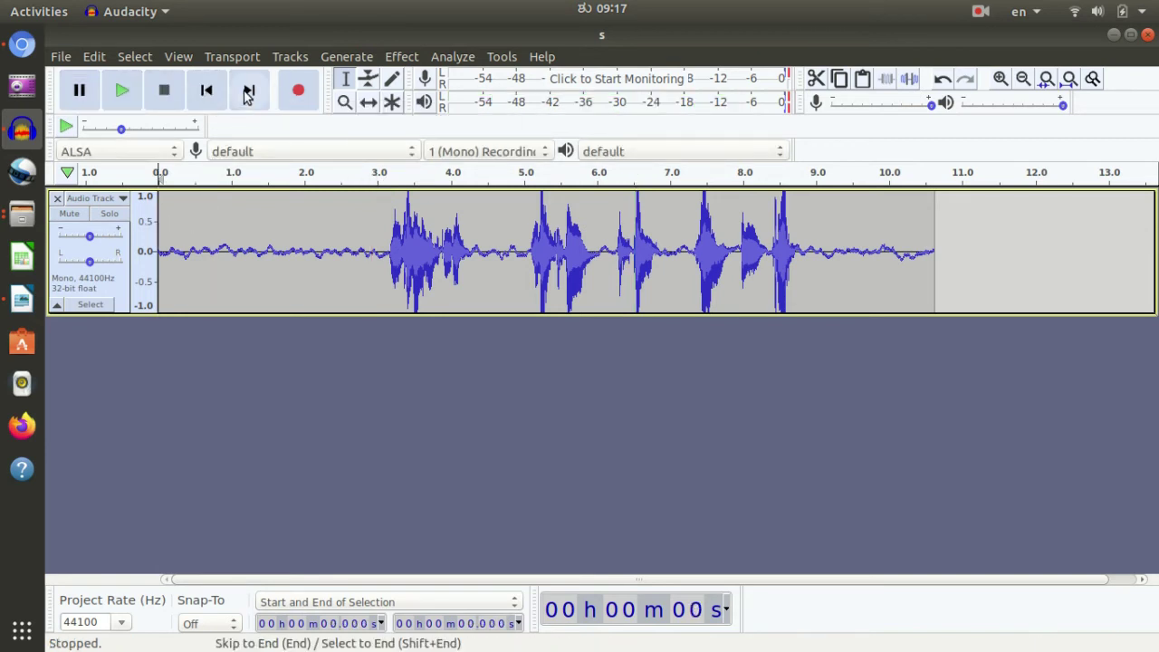
{"action": "left_click", "coordinate": [248, 92]}
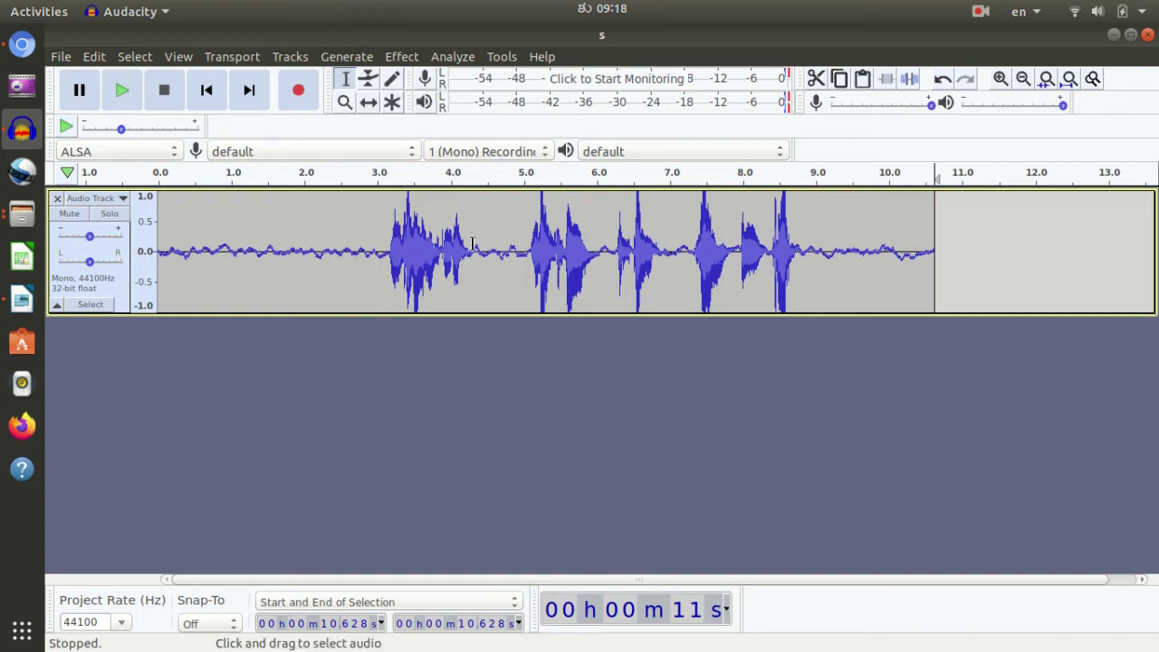
Select the first spoken phrase in the waveform, from about 3.04 s to 4.28 s.
{"action": "left_click_drag", "start_coordinate": [480, 240], "coordinate": [335, 238]}
{"action": "left_click", "coordinate": [396, 376]}
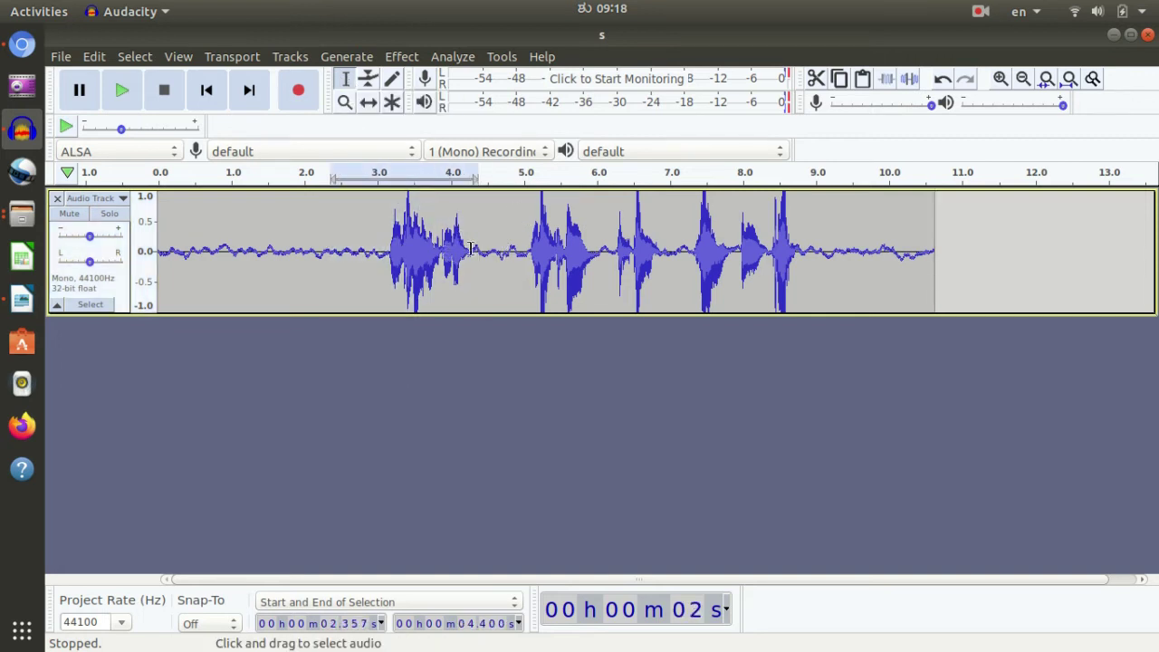
{"action": "left_click_drag", "start_coordinate": [473, 237], "coordinate": [383, 237]}
{"action": "left_click", "coordinate": [413, 412]}
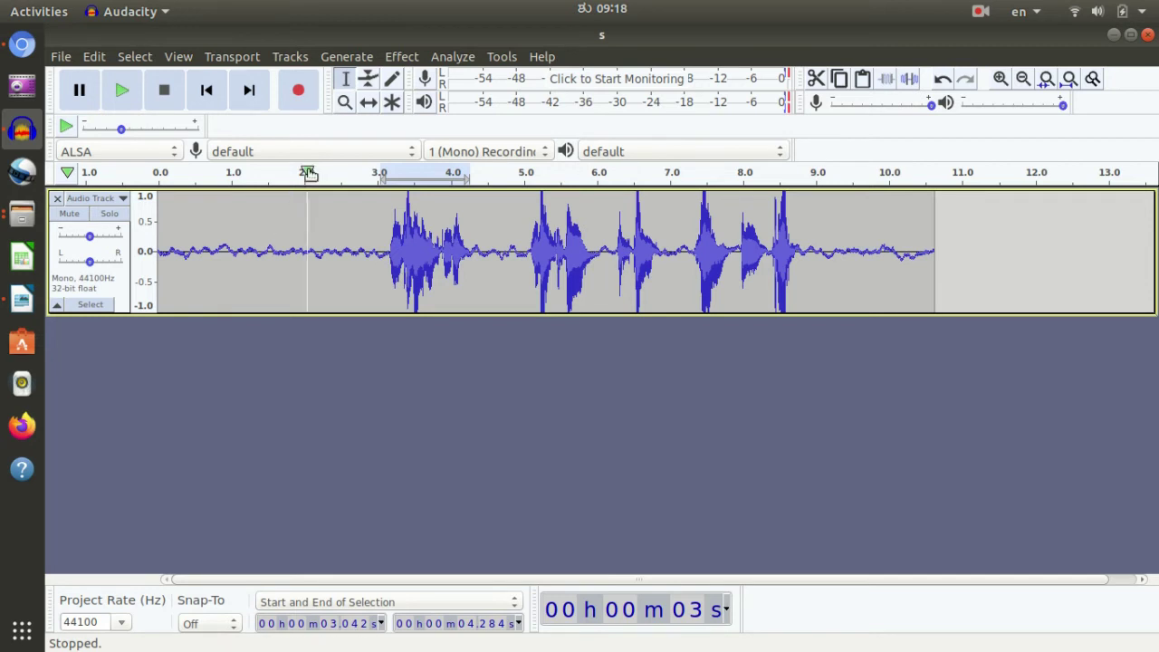
Zoom in twice on the waveform around the first spoken phrase with the Zoom tool.
{"action": "left_click", "coordinate": [345, 104]}
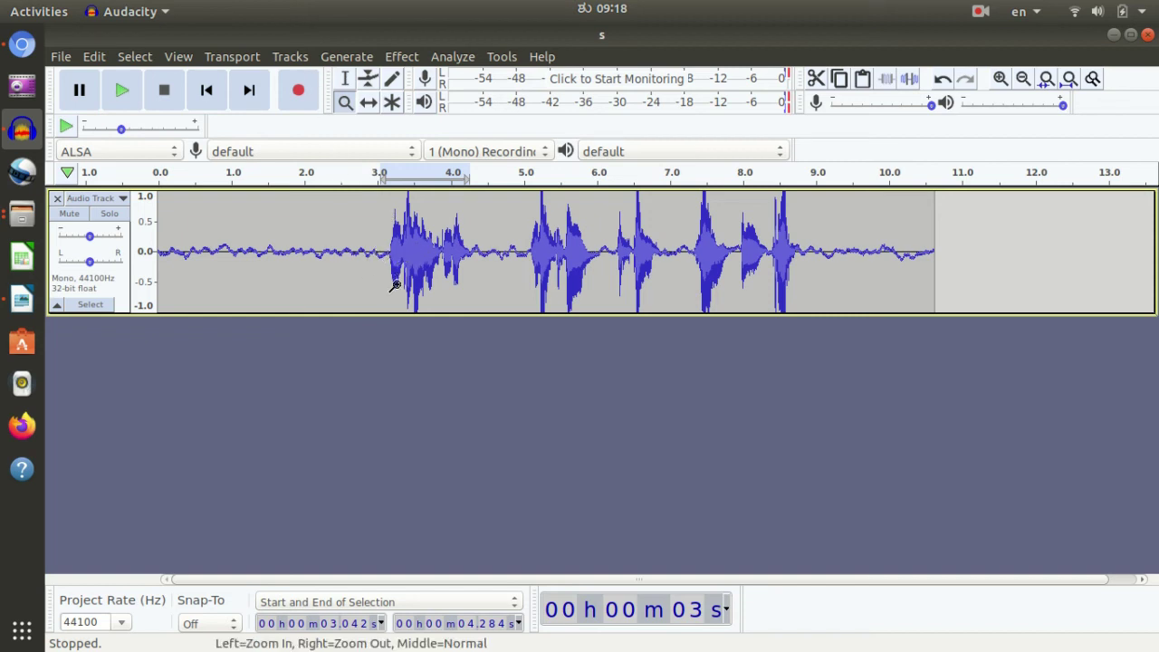
{"action": "left_click", "coordinate": [375, 260]}
{"action": "left_click", "coordinate": [388, 269]}
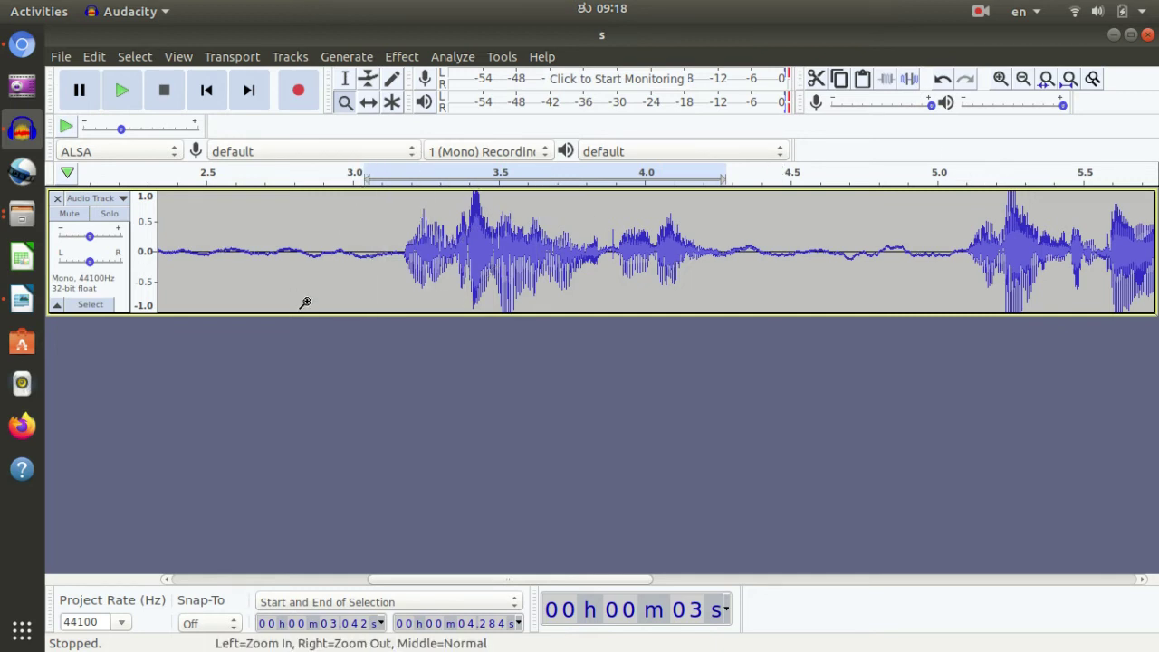
Undo the last track change, redo it with the Selection tool active, and zoom back out to the whole recording.
{"action": "key", "text": "ctrl+z"}
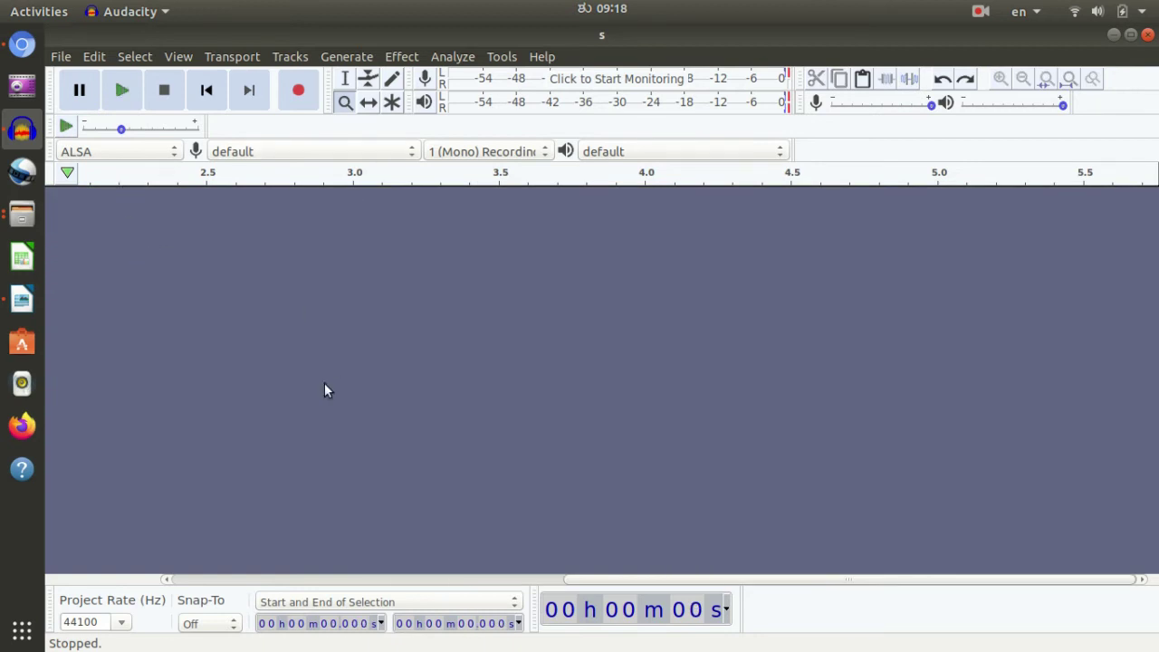
{"action": "left_click", "coordinate": [345, 79]}
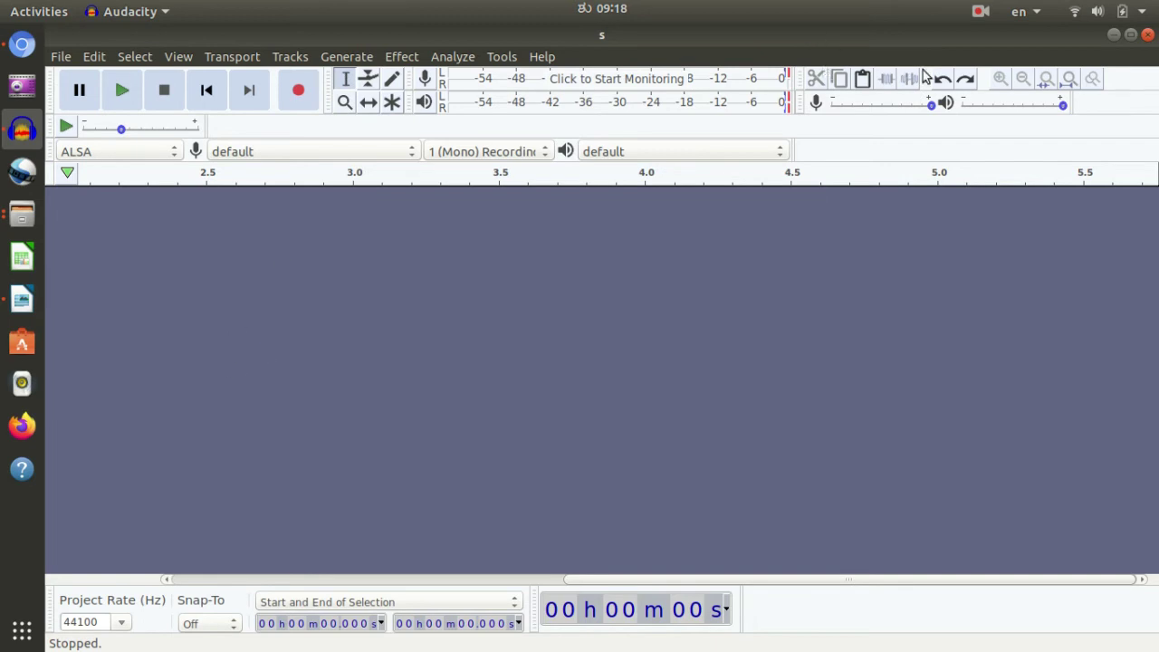
{"action": "left_click", "coordinate": [966, 79]}
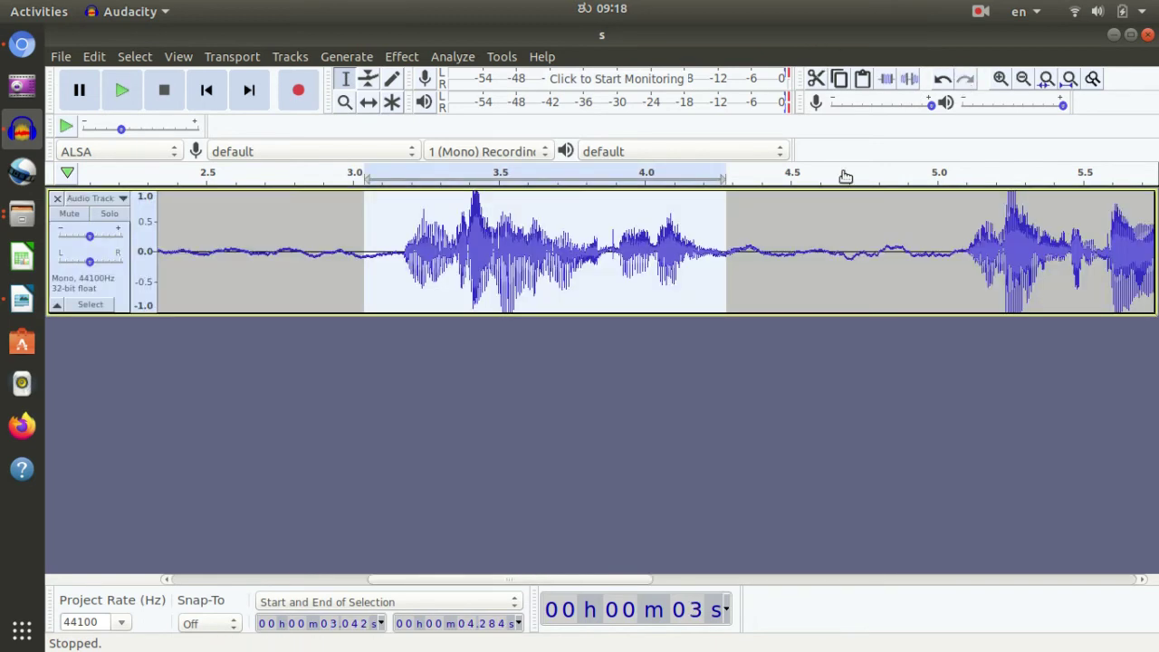
{"action": "left_click", "coordinate": [1023, 79]}
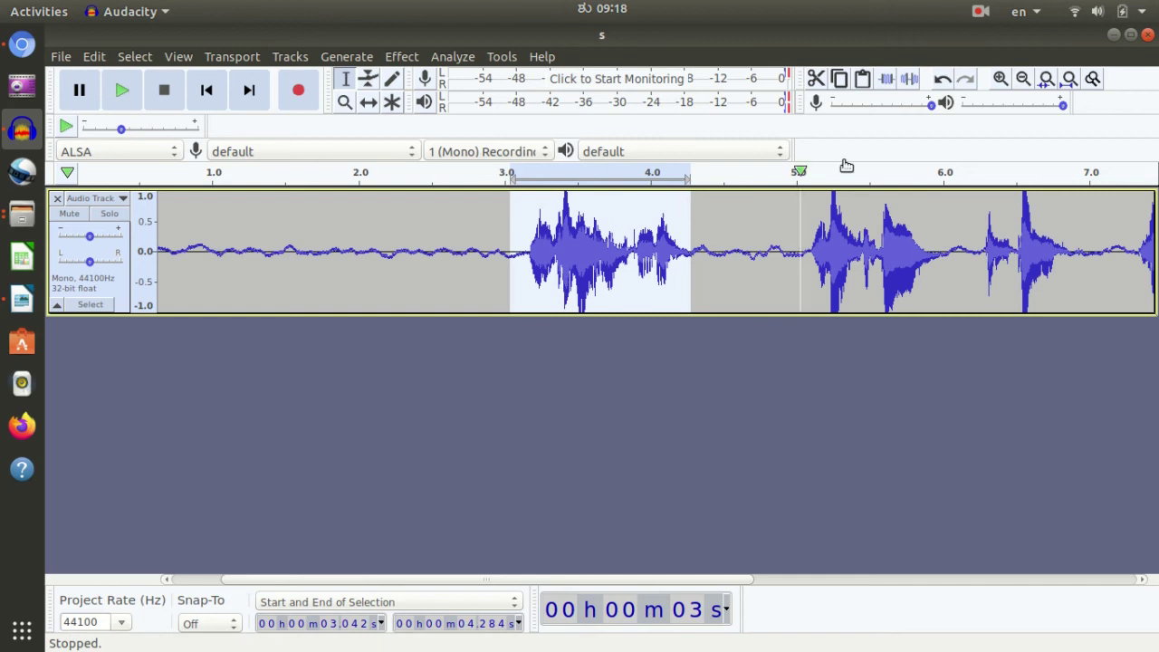
{"action": "left_click", "coordinate": [1023, 80]}
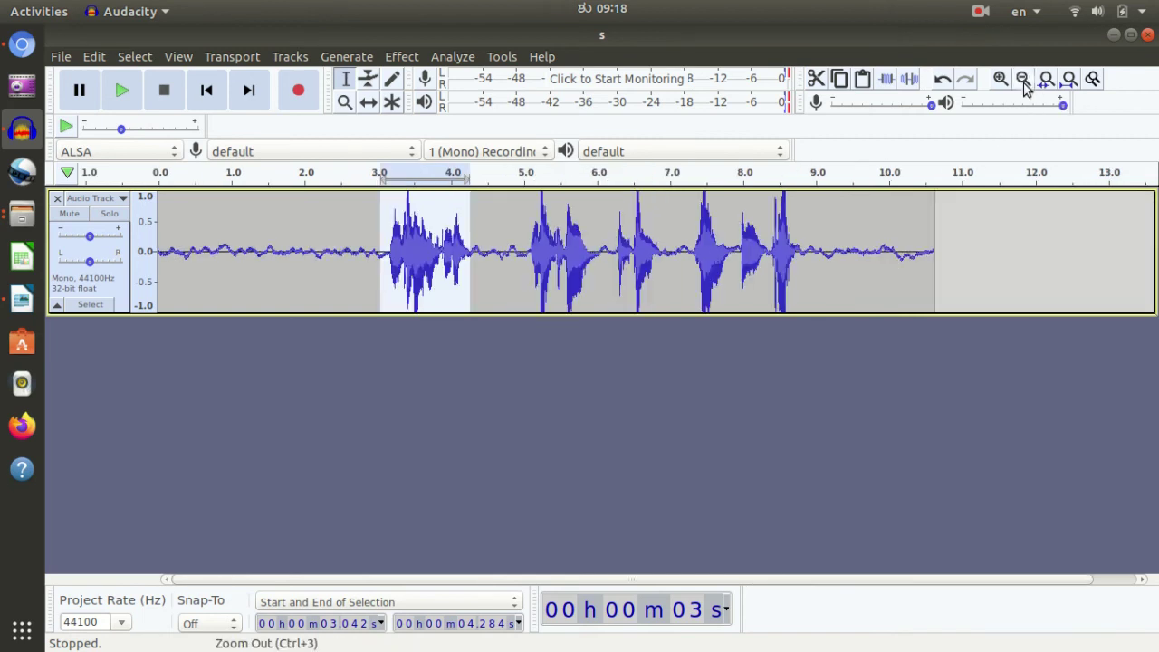
{"action": "left_click", "coordinate": [585, 389]}
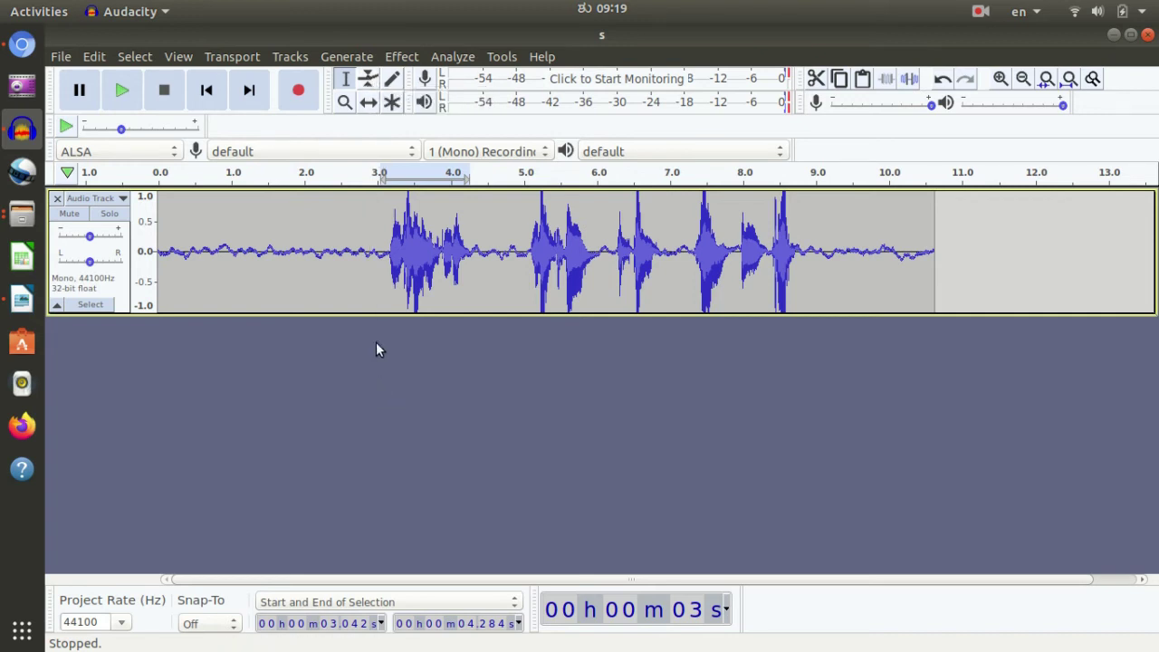
Shape the voice track's volume with the Envelope tool, lowering it around 5.3 s and after 8.3 s and raising it near 7.4 s.
{"action": "left_click", "coordinate": [368, 80]}
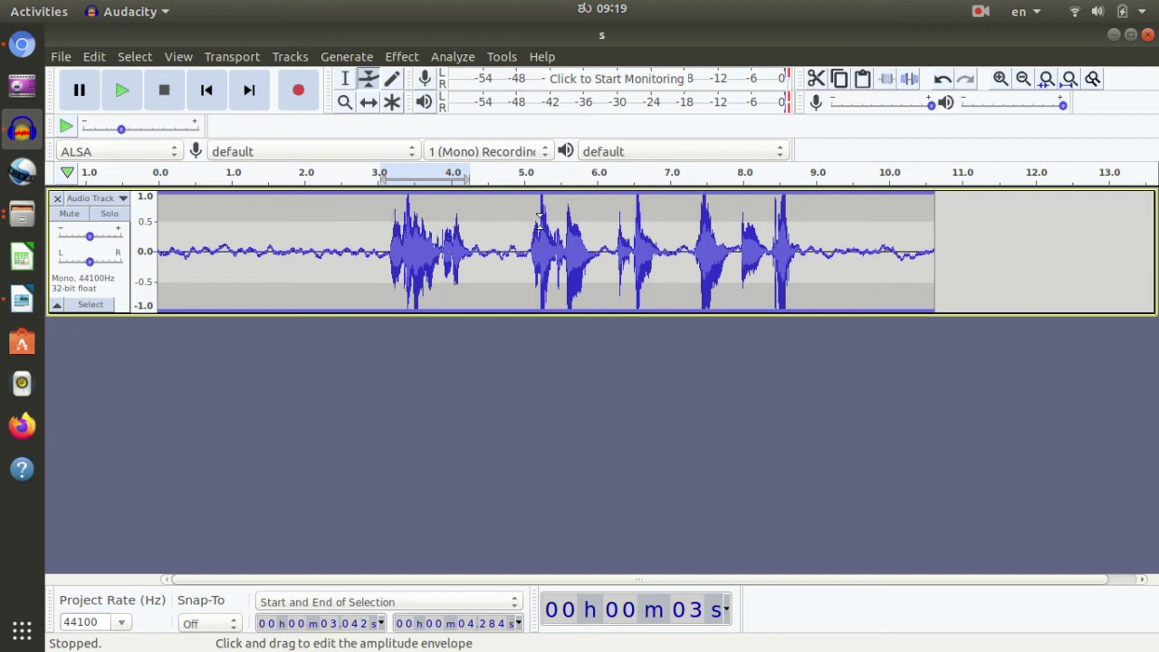
{"action": "left_click_drag", "start_coordinate": [554, 216], "coordinate": [435, 198]}
{"action": "mouse_move", "coordinate": [576, 221]}
{"action": "left_mouse_down"}
{"action": "mouse_move", "coordinate": [565, 233]}
{"action": "mouse_move", "coordinate": [554, 225]}
{"action": "left_mouse_up"}
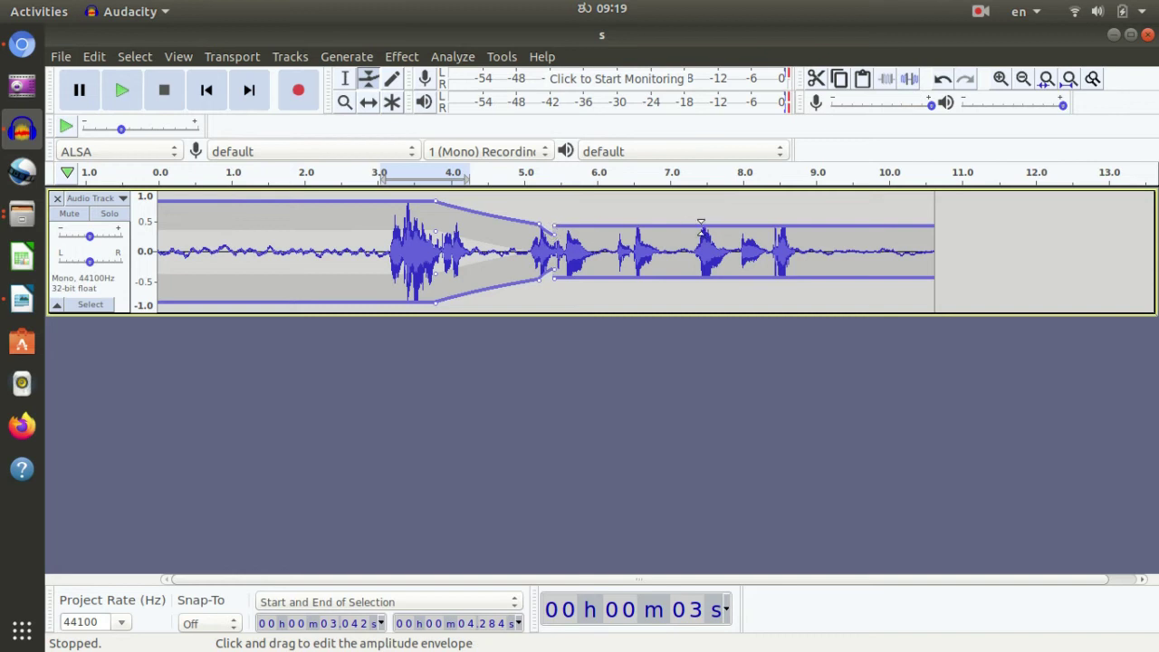
{"action": "left_click_drag", "start_coordinate": [701, 223], "coordinate": [765, 226]}
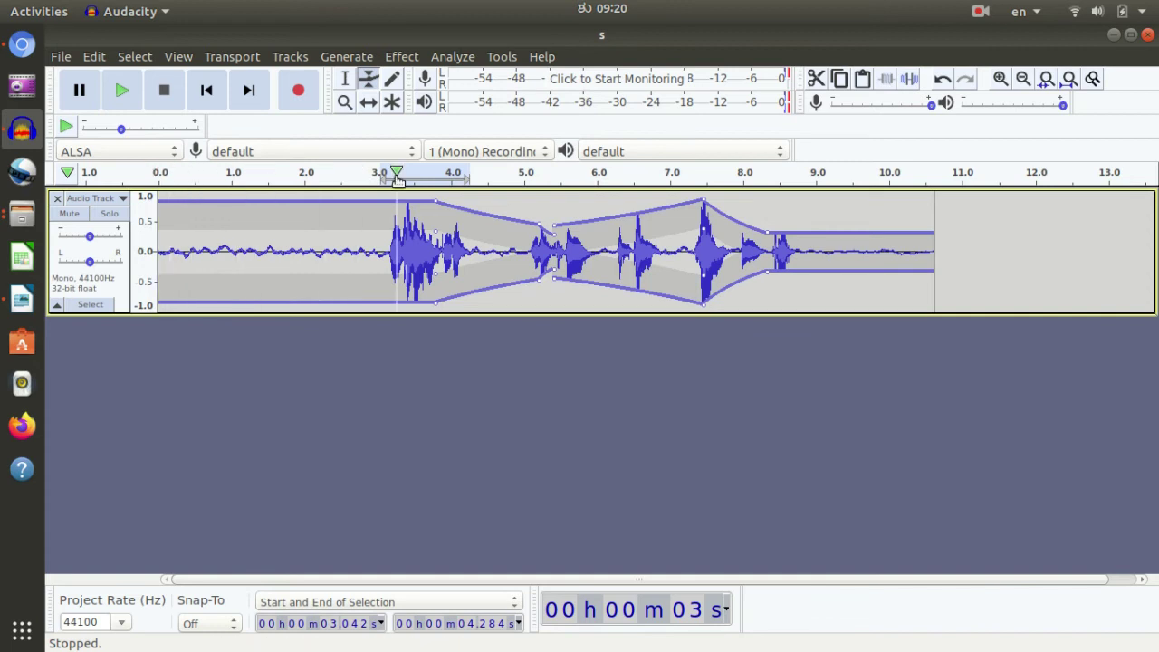
Move the voice clip with the Time Shift tool to start at about 4.6 s, and move it back past the timeline's zero point.
{"action": "left_click", "coordinate": [367, 104]}
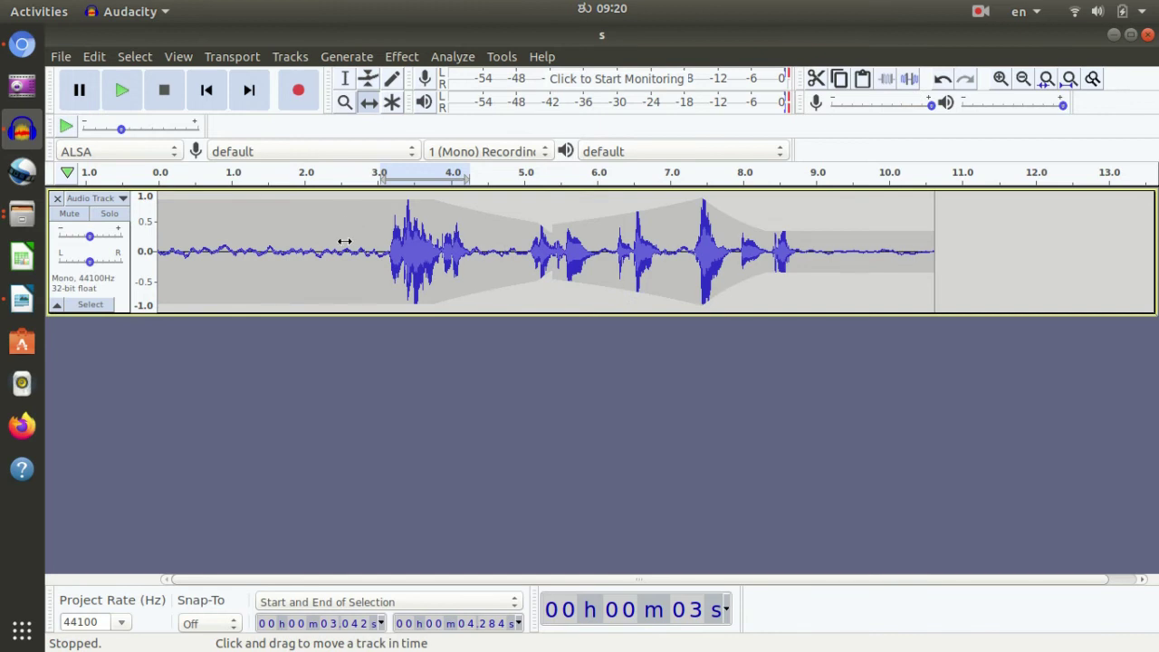
{"action": "left_click_drag", "start_coordinate": [344, 241], "coordinate": [679, 251]}
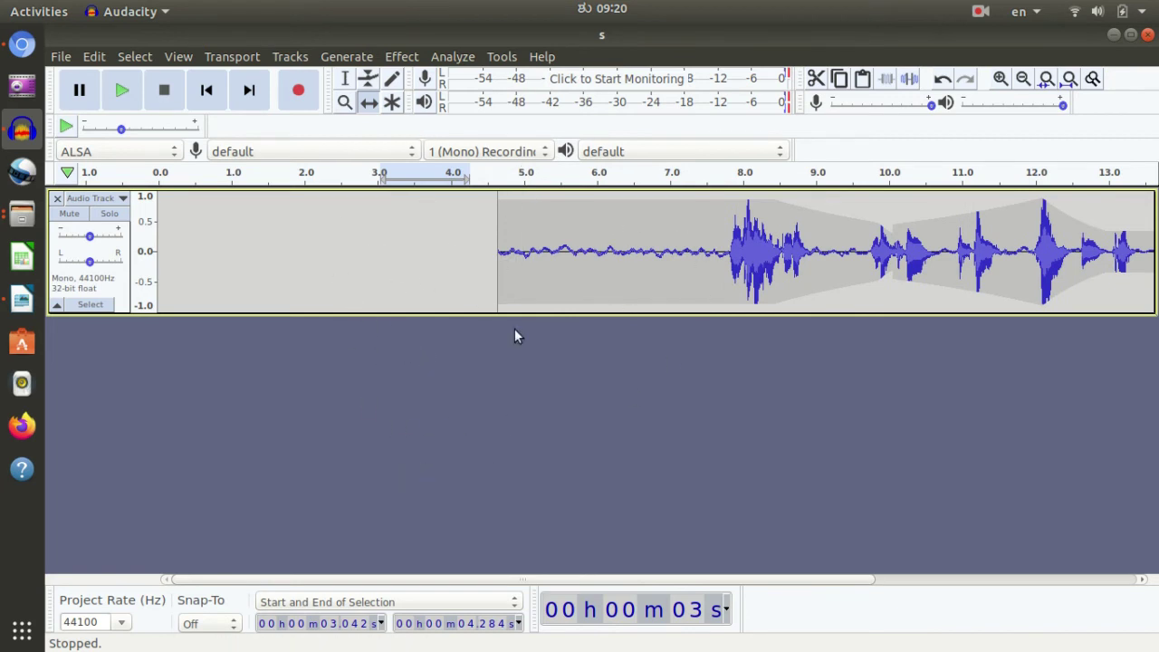
{"action": "left_click_drag", "start_coordinate": [678, 274], "coordinate": [266, 234]}
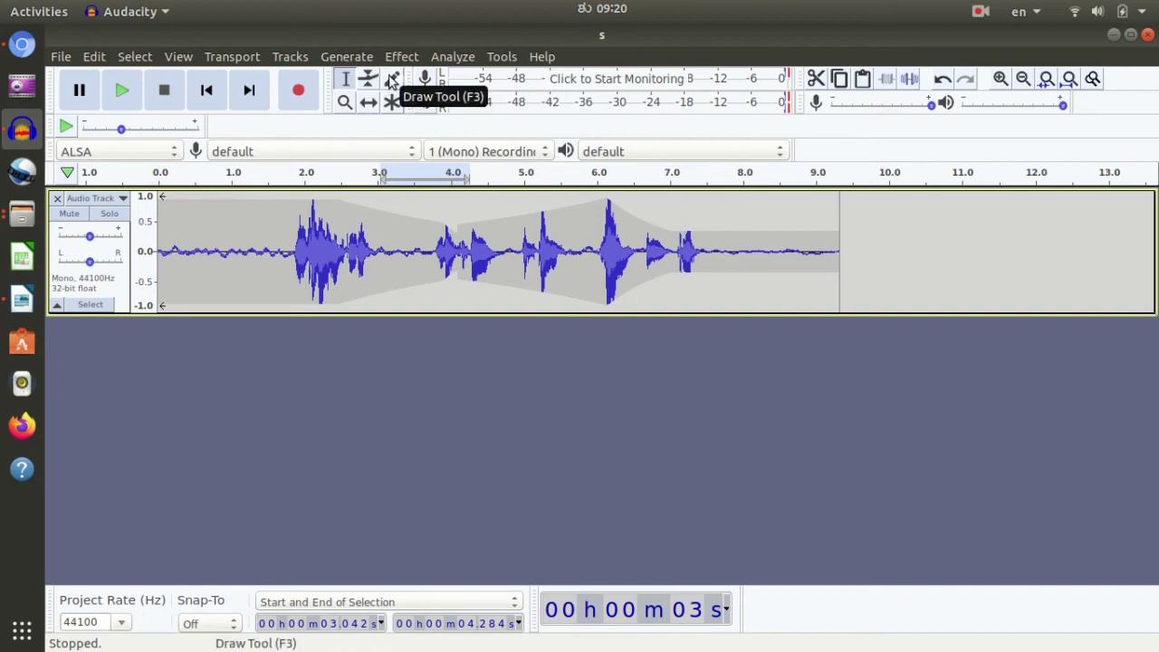
Try to edit the waveform with the Draw tool at the current zoom level.
{"action": "left_click", "coordinate": [391, 80]}
{"action": "left_click", "coordinate": [405, 230]}
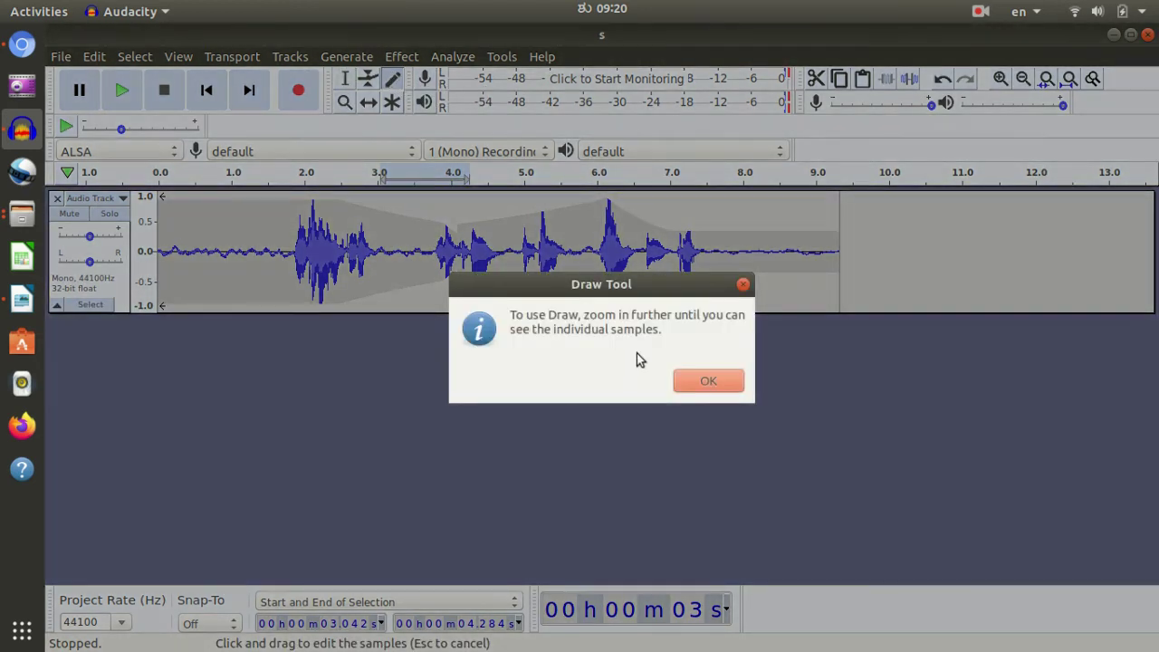
{"action": "left_click", "coordinate": [692, 385]}
{"action": "left_click", "coordinate": [450, 261]}
{"action": "left_click", "coordinate": [709, 384]}
Zoom in to the individual samples near 3.2566 s and redraw them as raised waves up to about 3.2574 s with the Draw tool.
{"action": "left_click", "coordinate": [344, 102]}
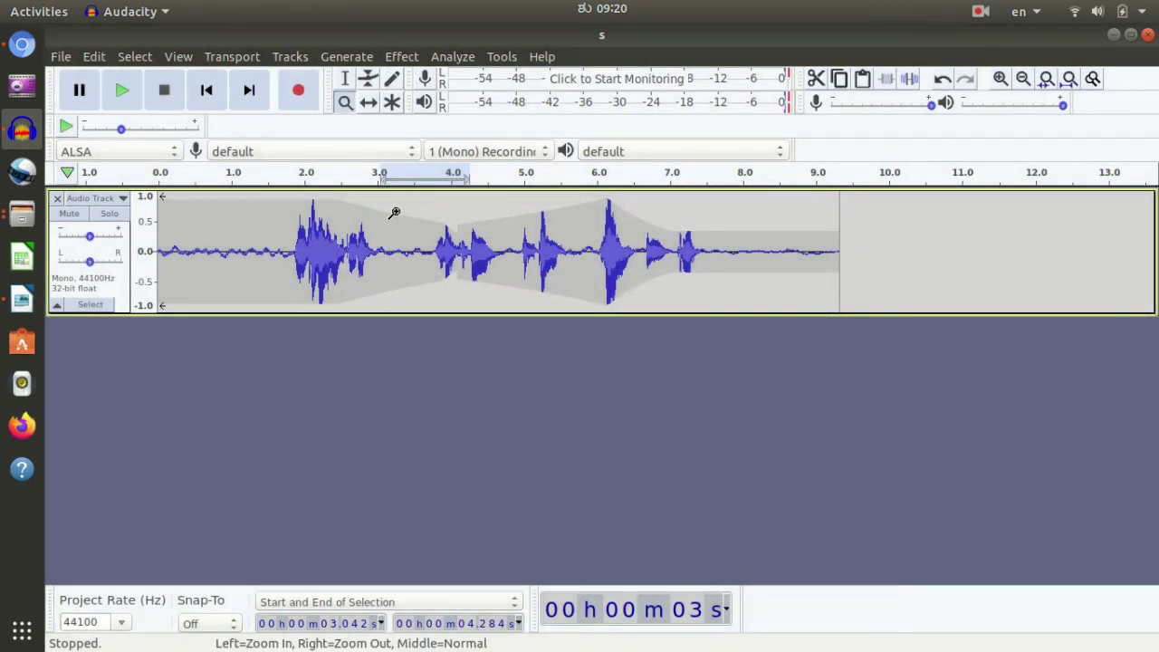
{"action": "left_click", "coordinate": [393, 217]}
{"action": "left_click", "coordinate": [393, 237]}
{"action": "left_click", "coordinate": [391, 243]}
{"action": "left_click", "coordinate": [392, 242]}
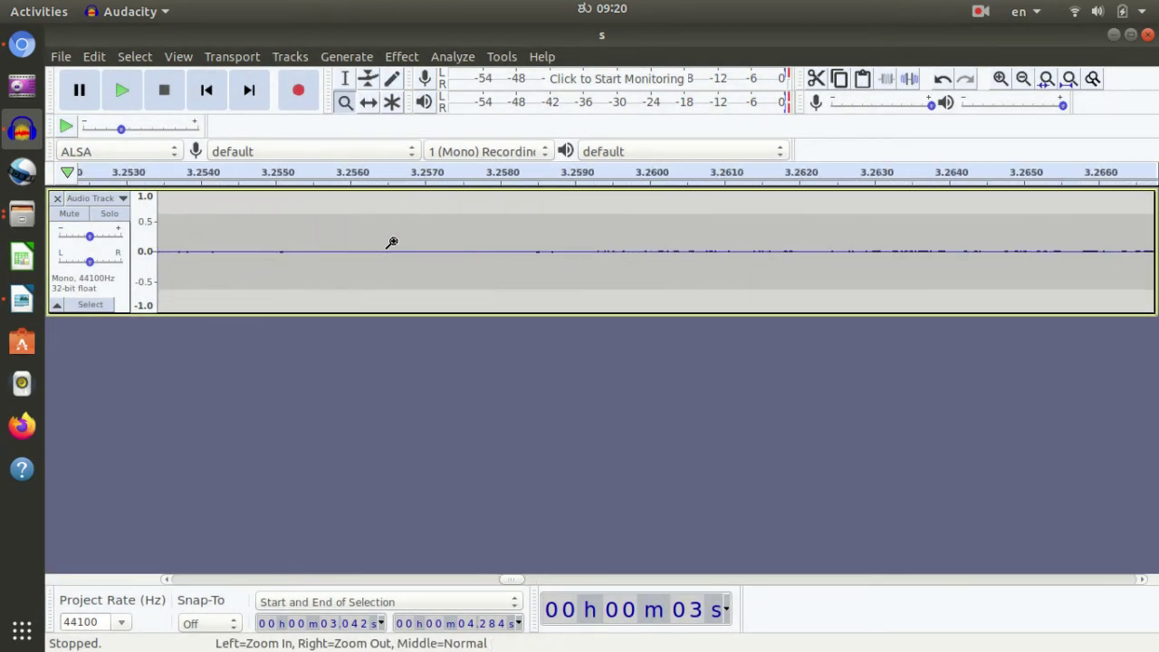
{"action": "left_click", "coordinate": [391, 243]}
{"action": "left_click", "coordinate": [392, 243]}
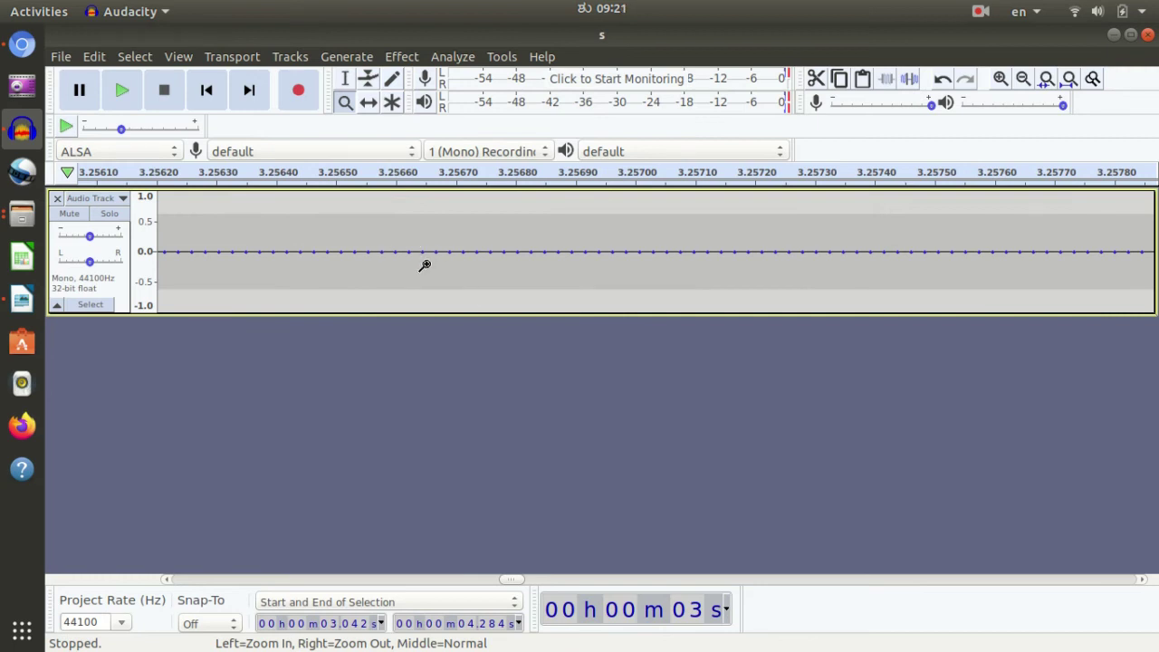
{"action": "left_click", "coordinate": [393, 78]}
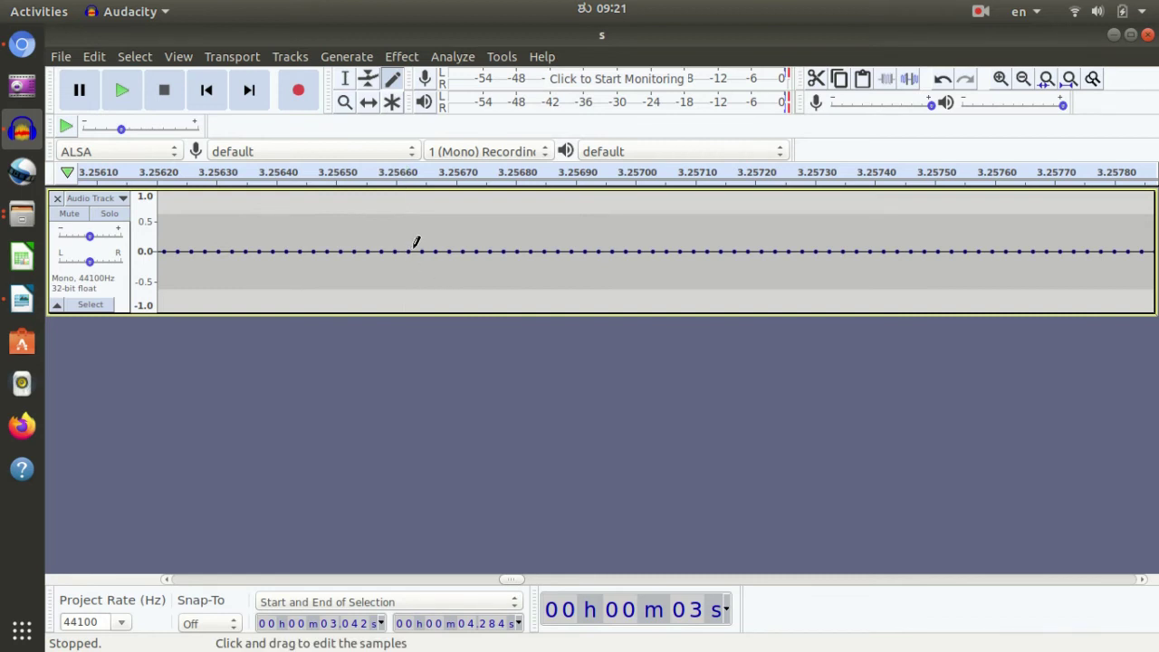
{"action": "mouse_move", "coordinate": [412, 247]}
{"action": "left_mouse_down"}
{"action": "mouse_move", "coordinate": [425, 226]}
{"action": "mouse_move", "coordinate": [544, 222]}
{"action": "mouse_move", "coordinate": [609, 198]}
{"action": "mouse_move", "coordinate": [689, 246]}
{"action": "mouse_move", "coordinate": [792, 202]}
{"action": "mouse_move", "coordinate": [842, 231]}
{"action": "mouse_move", "coordinate": [890, 241]}
{"action": "mouse_move", "coordinate": [903, 228]}
{"action": "left_mouse_up"}
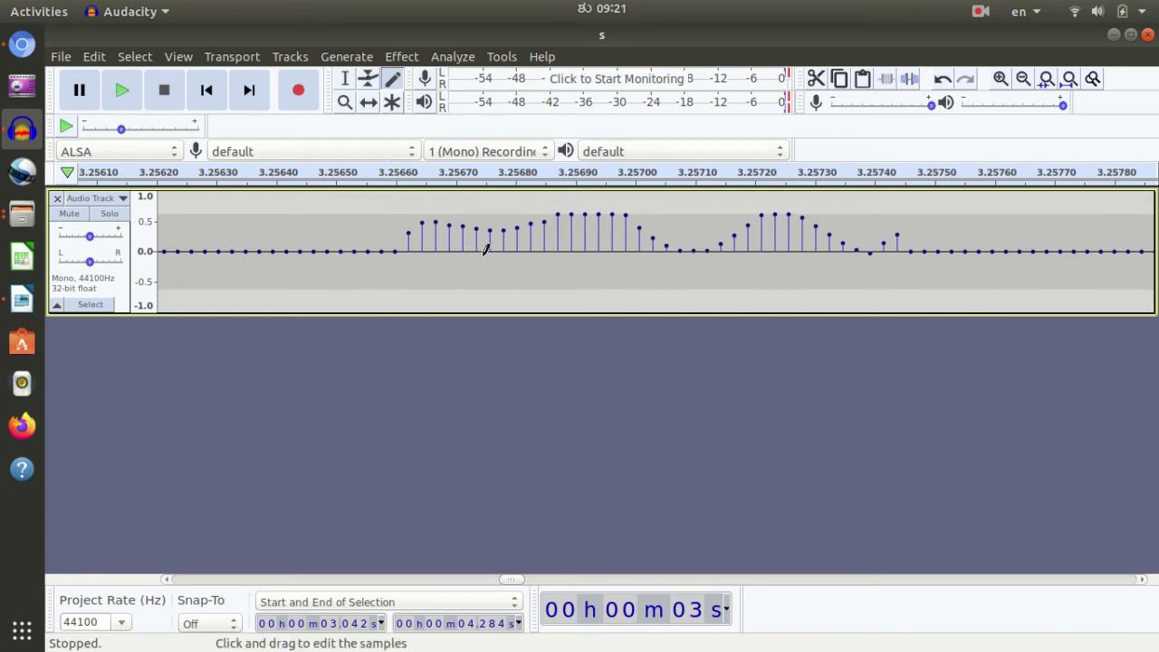
Undo the redrawn samples and the earlier edits, going back to before the voice recording.
{"action": "key", "text": "ctrl+z"}
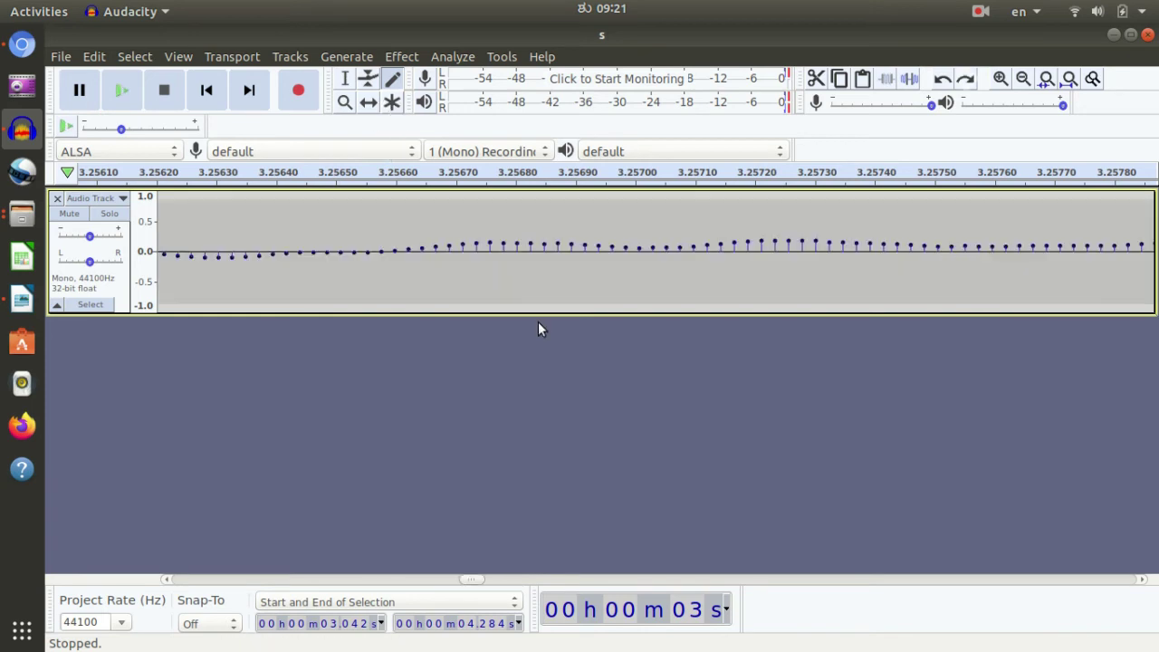
{"action": "key", "text": "ctrl+z"}
{"action": "key", "text": "ctrl+z"}
{"action": "key", "text": "ctrl+z"}
{"action": "key", "text": "ctrl+z"}
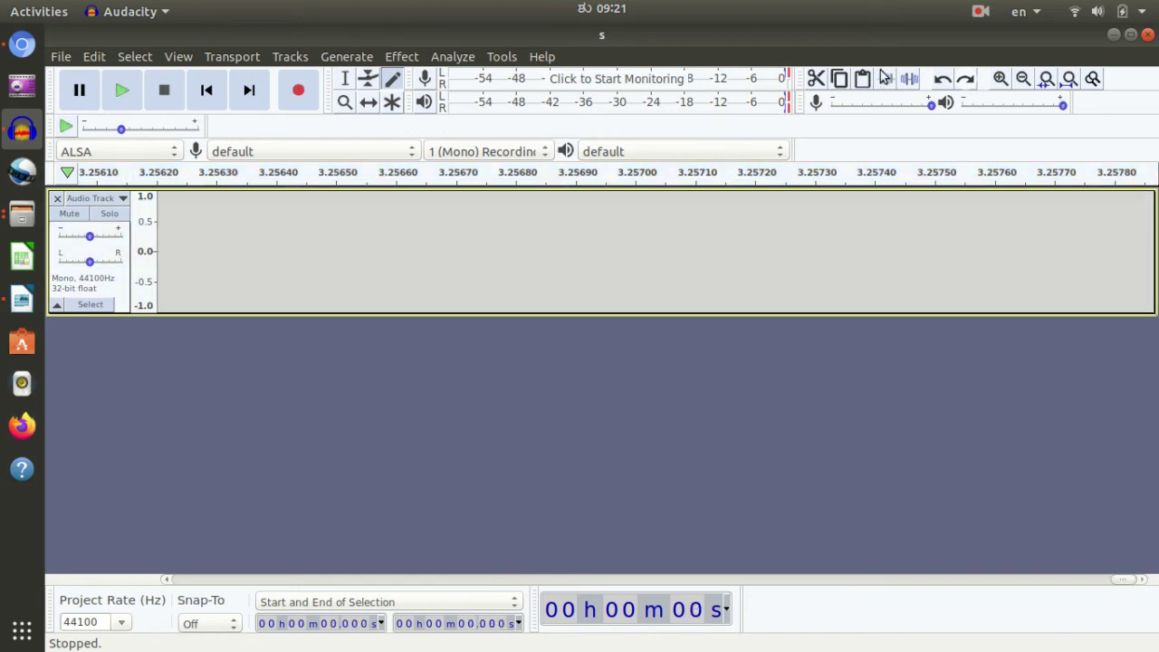
{"action": "key", "text": "ctrl+z"}
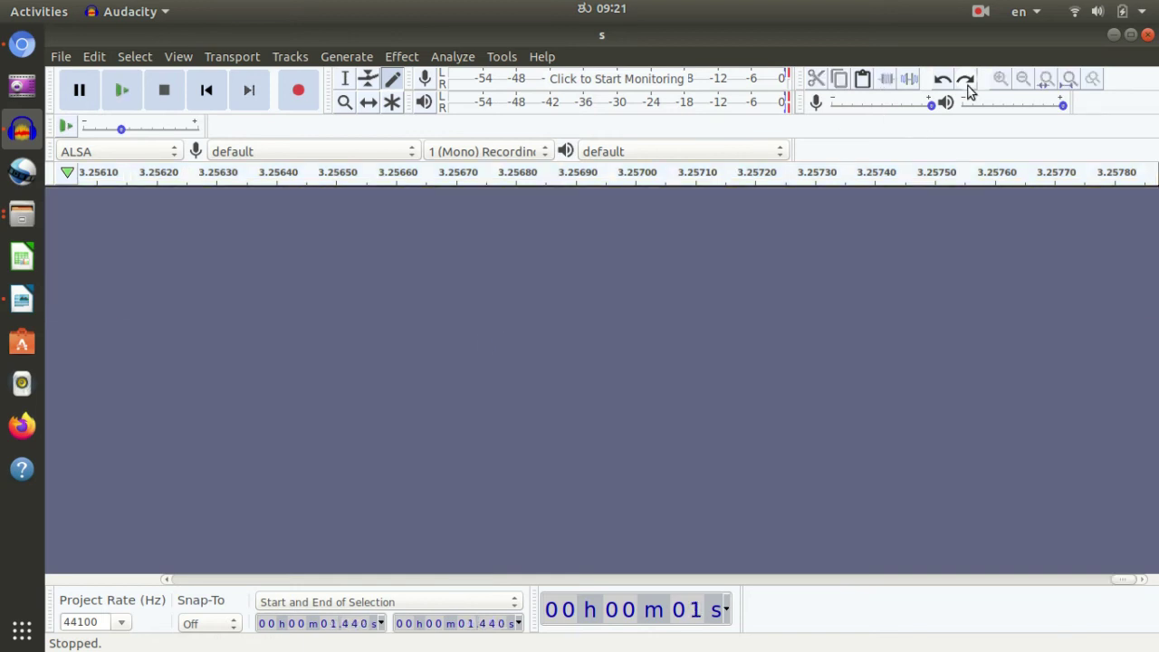
Redo the undone steps until the recorded voice track is restored.
{"action": "left_click", "coordinate": [967, 83]}
{"action": "left_click", "coordinate": [968, 83]}
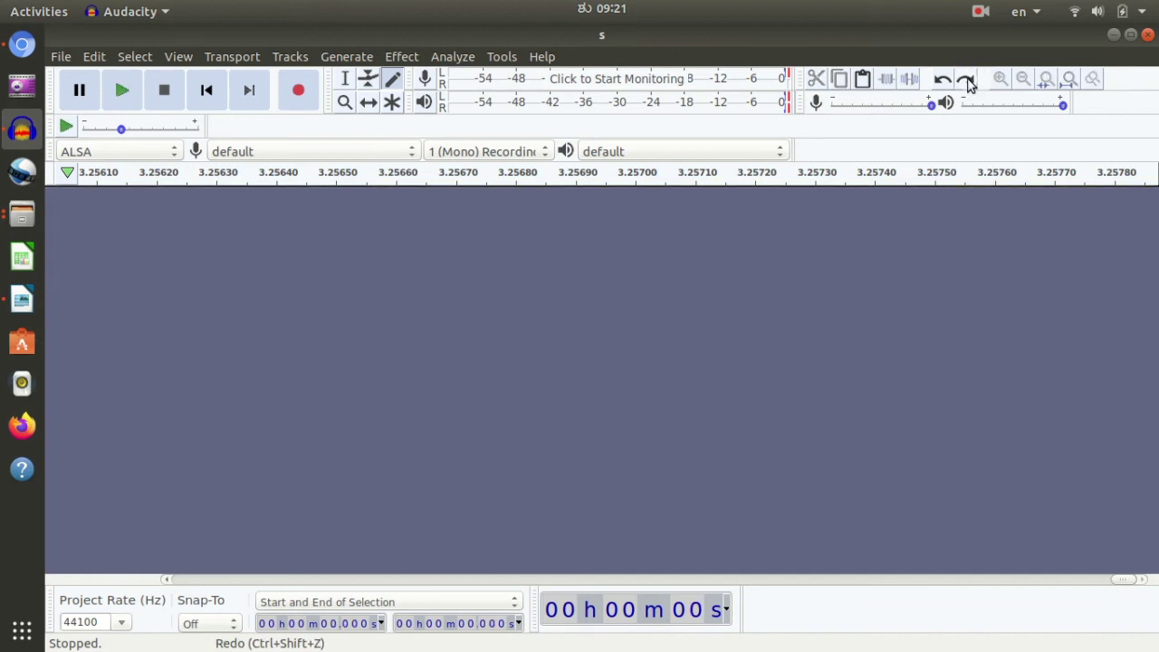
{"action": "left_click", "coordinate": [968, 83]}
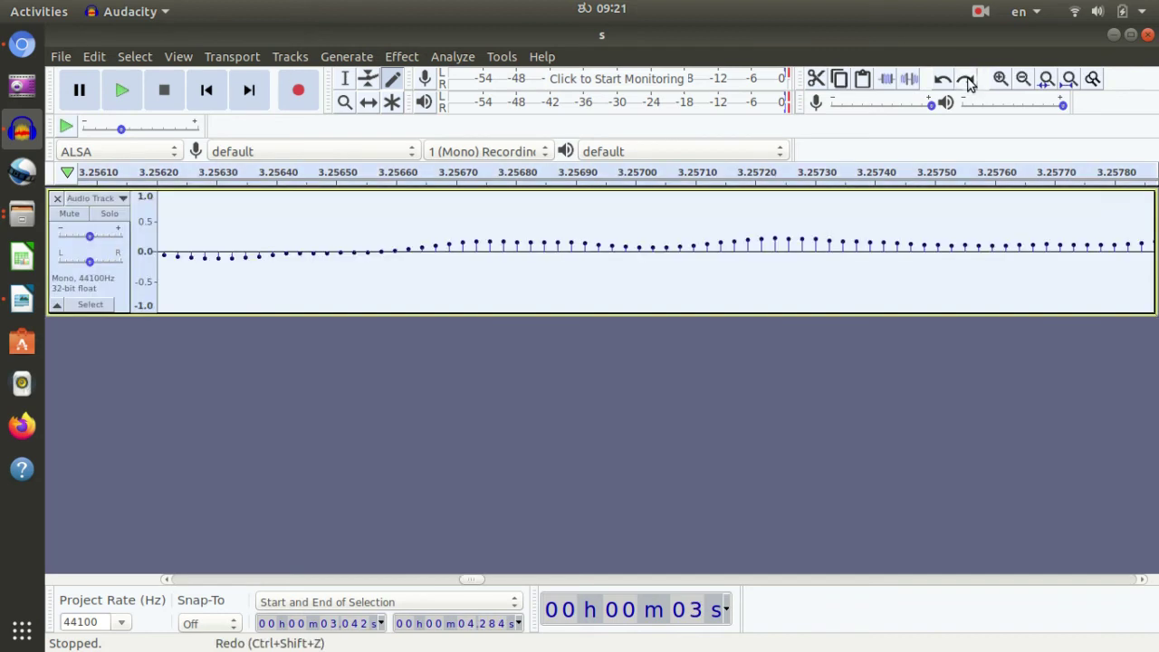
Zoom out from the sample view until the whole voice recording fits on the timeline, and clear the selection.
{"action": "left_click", "coordinate": [1022, 82]}
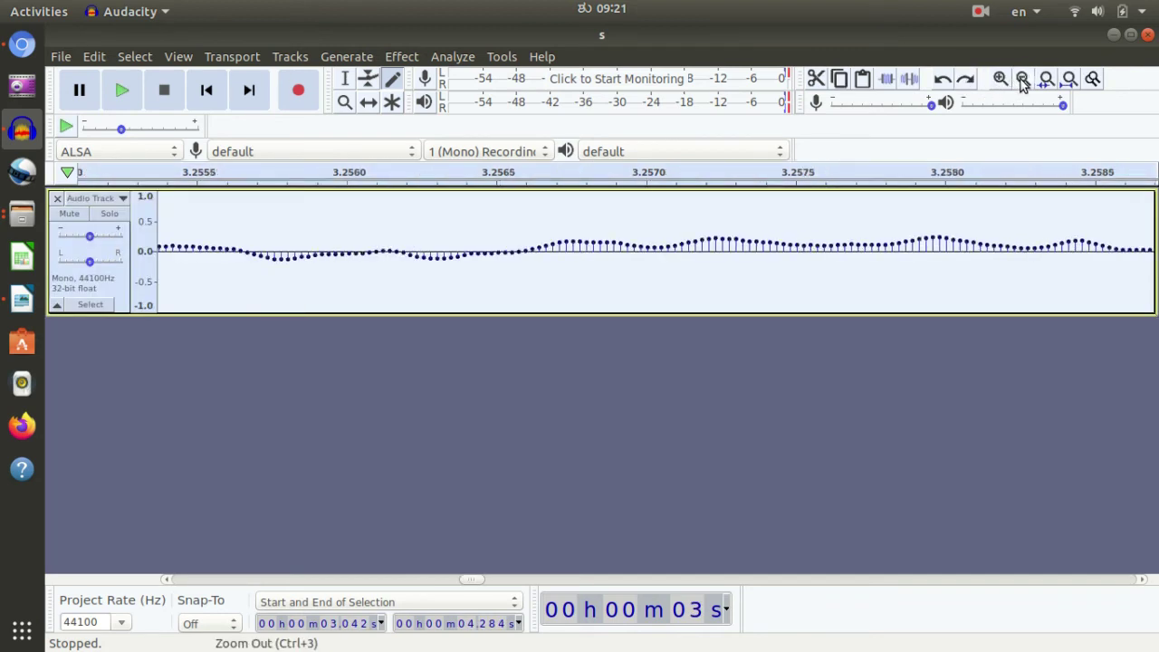
{"action": "left_click", "coordinate": [1023, 81]}
{"action": "left_click", "coordinate": [1023, 82]}
{"action": "left_click", "coordinate": [1023, 82]}
{"action": "left_click", "coordinate": [1023, 81]}
{"action": "left_click", "coordinate": [1023, 82]}
{"action": "left_click", "coordinate": [1022, 81]}
{"action": "left_click", "coordinate": [1023, 81]}
{"action": "left_click", "coordinate": [1022, 81]}
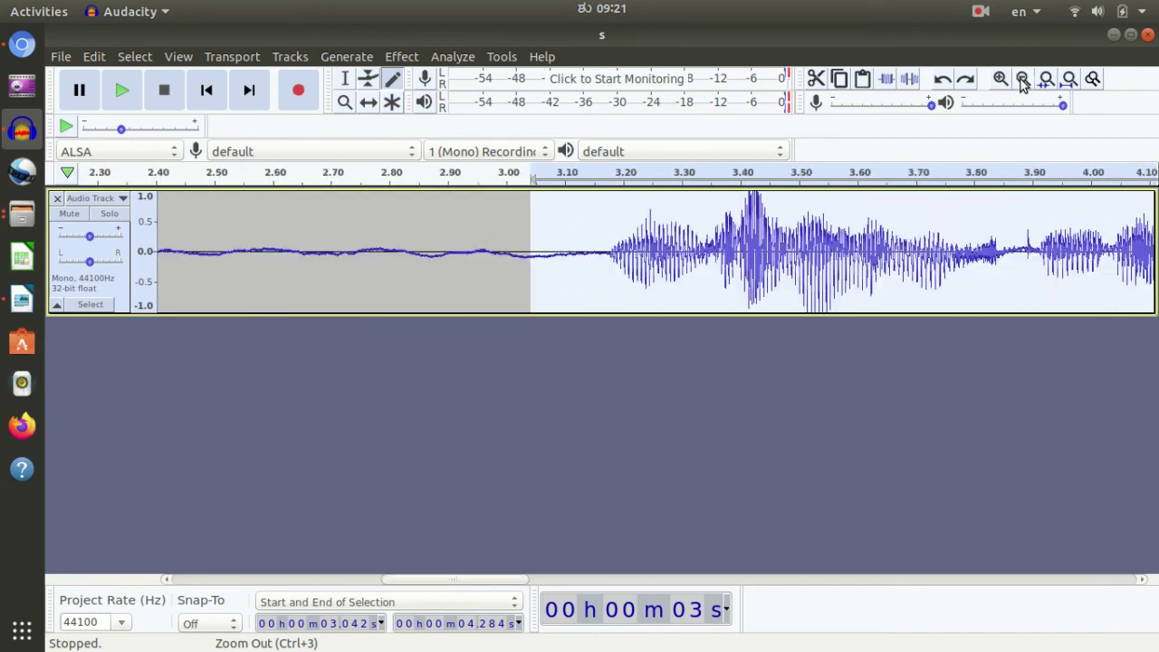
{"action": "left_click", "coordinate": [1022, 82]}
{"action": "left_click", "coordinate": [1022, 81]}
{"action": "left_click", "coordinate": [1023, 82]}
{"action": "left_click", "coordinate": [1023, 82]}
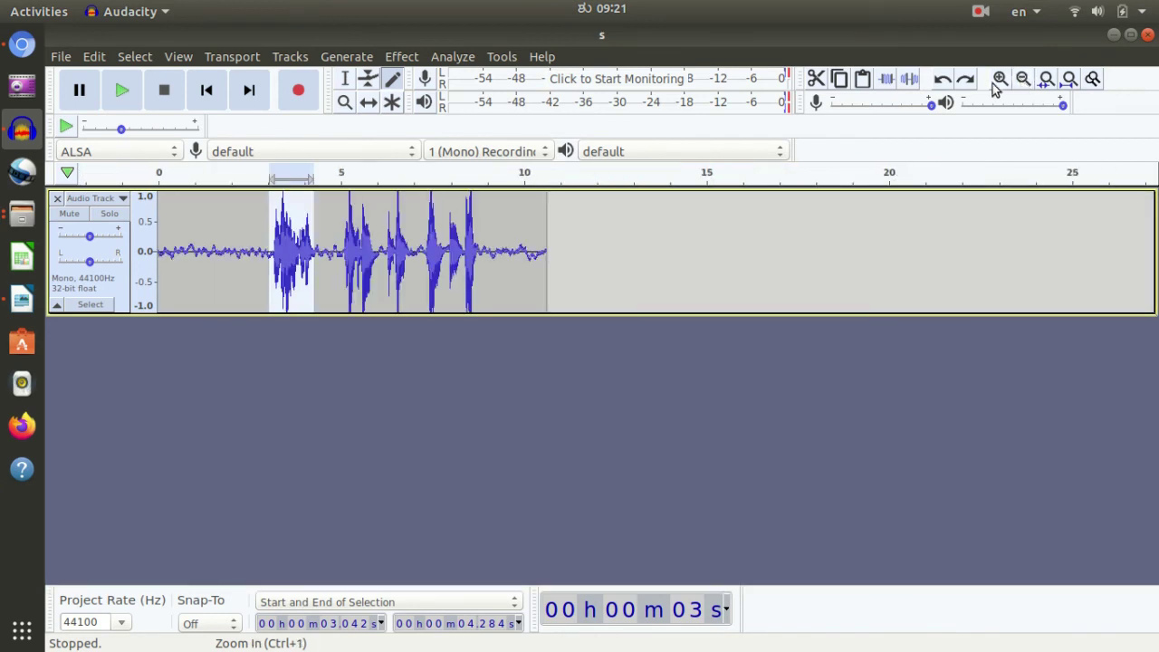
{"action": "left_click", "coordinate": [1001, 80]}
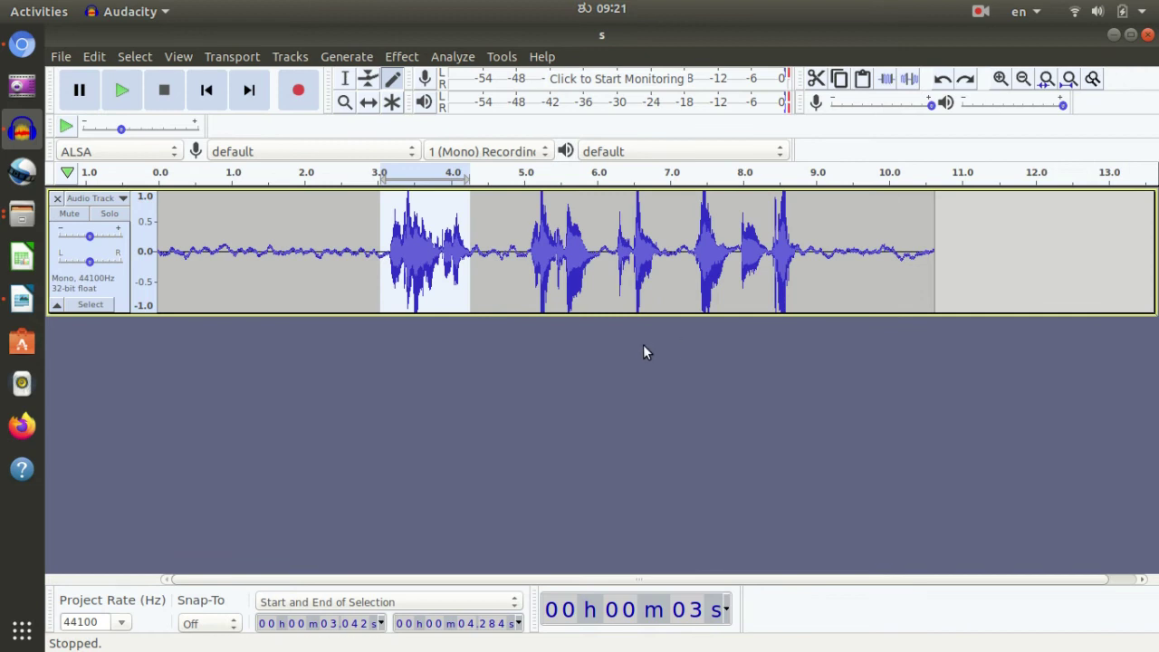
{"action": "left_click", "coordinate": [604, 381]}
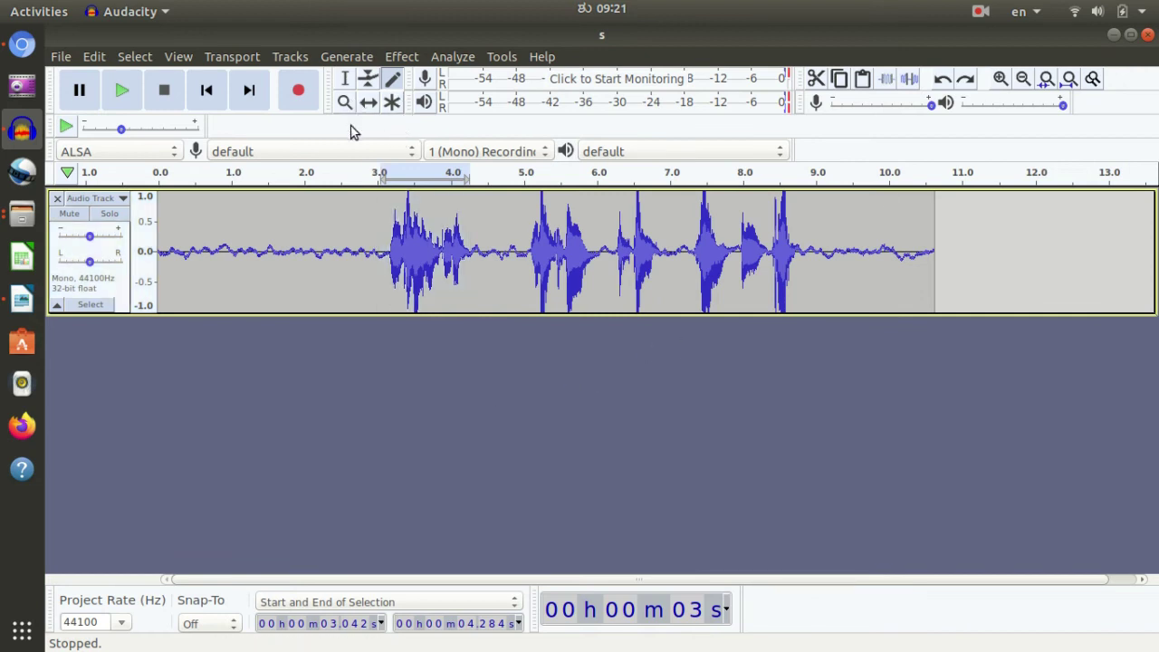
Using the Multi-Tool, lower the volume envelope to about 0.55 from about 4.7 s onwards, and select about 2.98 to 3.91 s.
{"action": "left_click", "coordinate": [393, 103]}
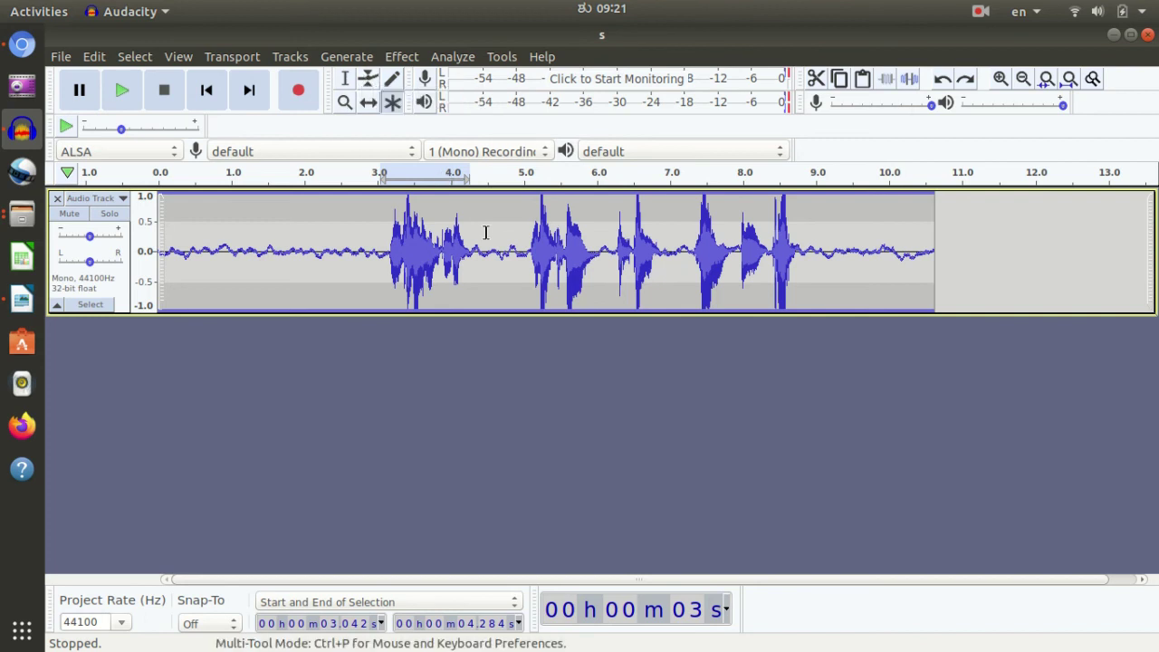
{"action": "left_click", "coordinate": [455, 221]}
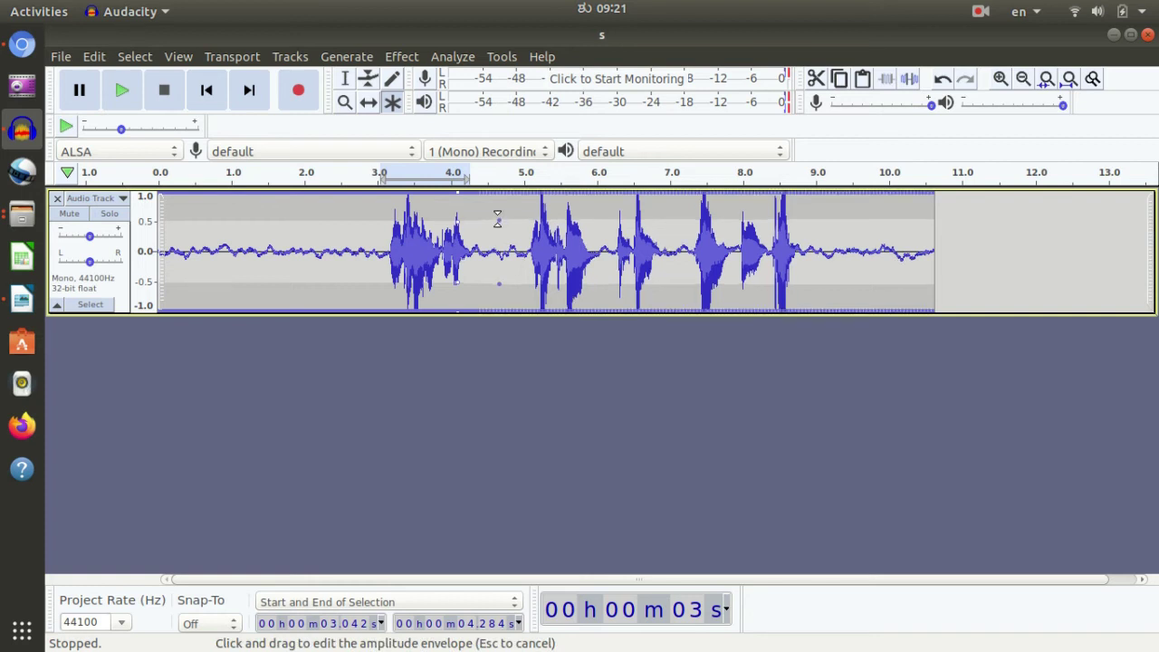
{"action": "left_click_drag", "start_coordinate": [496, 218], "coordinate": [498, 251]}
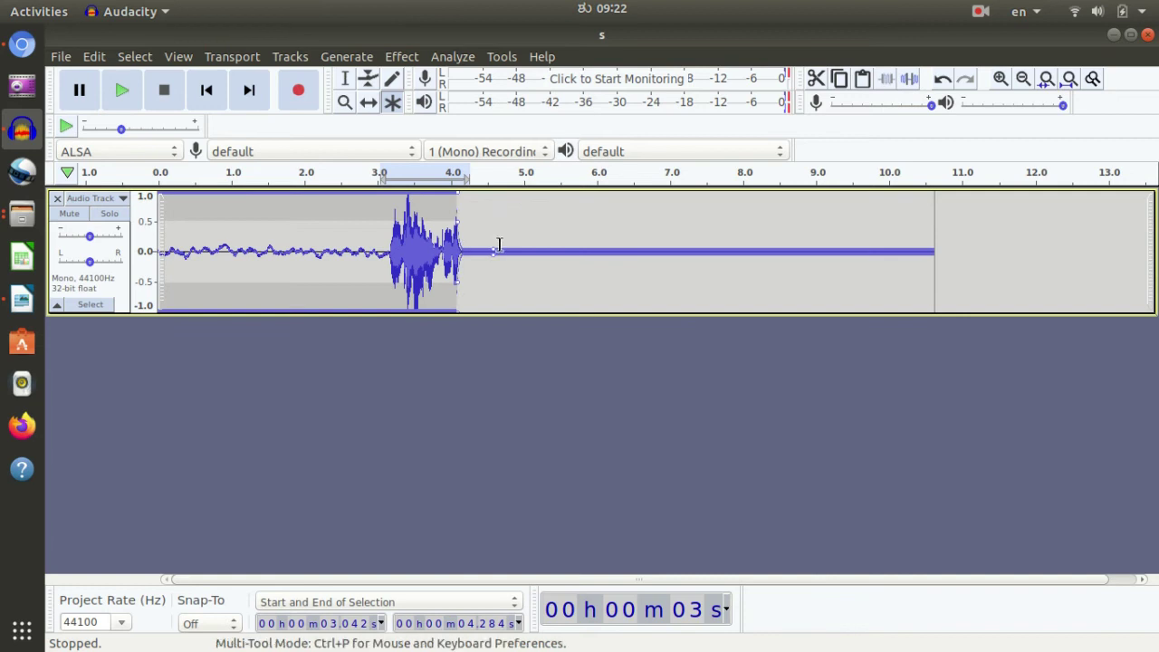
{"action": "key", "text": "ctrl+z"}
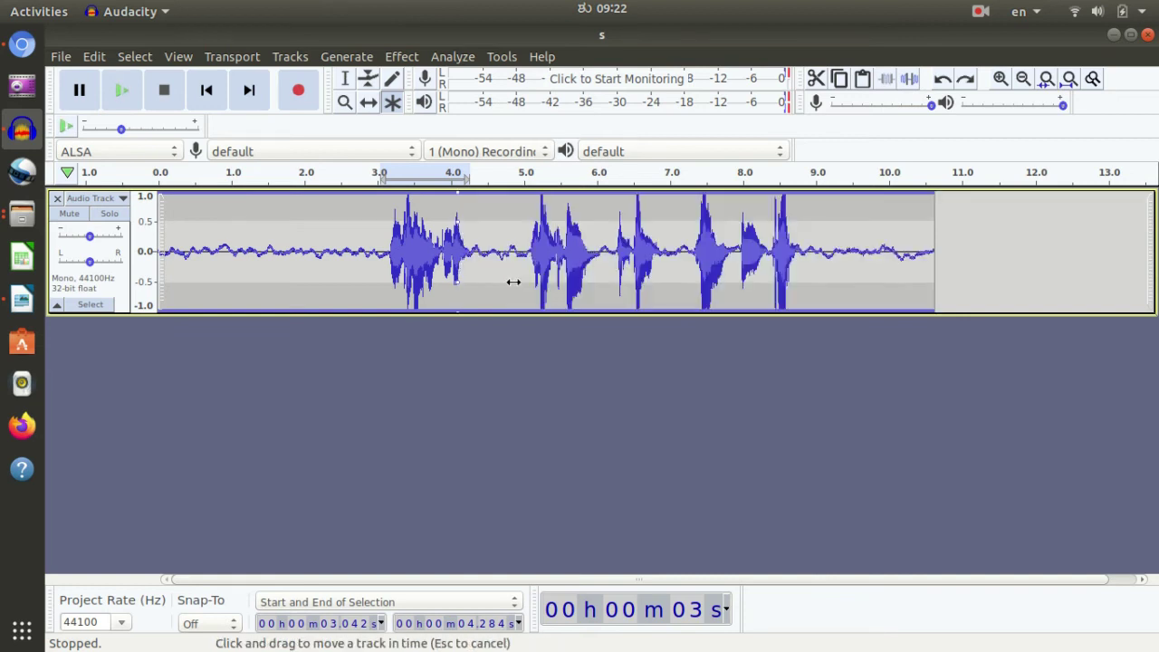
{"action": "left_click_drag", "start_coordinate": [504, 198], "coordinate": [505, 219]}
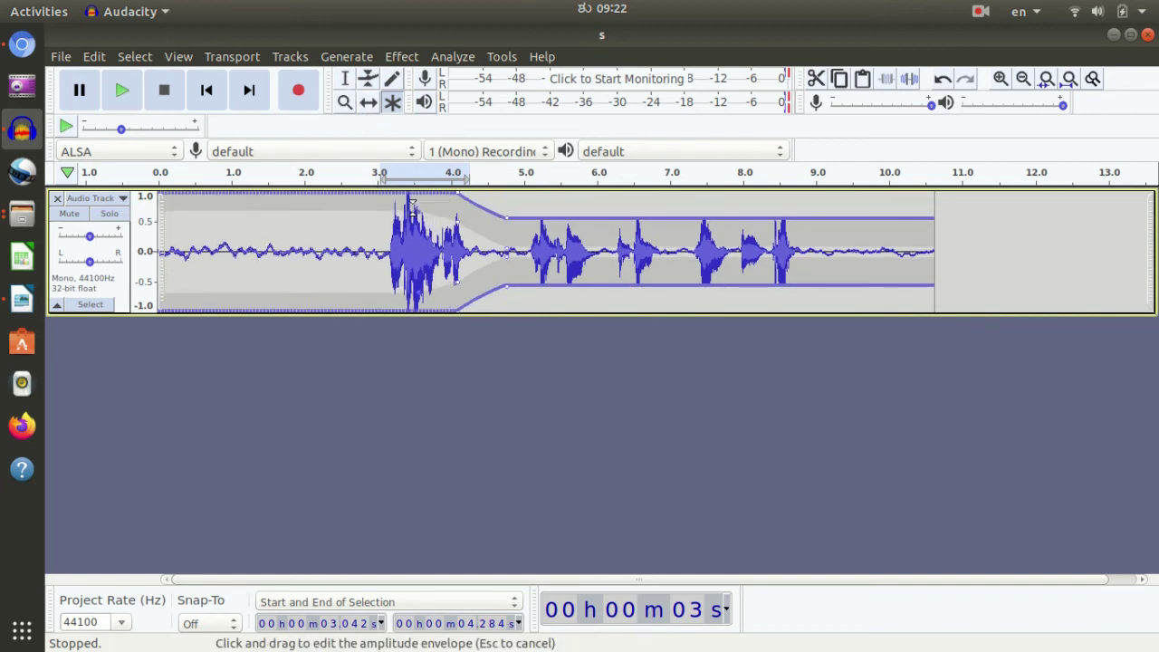
{"action": "left_click_drag", "start_coordinate": [375, 199], "coordinate": [446, 203]}
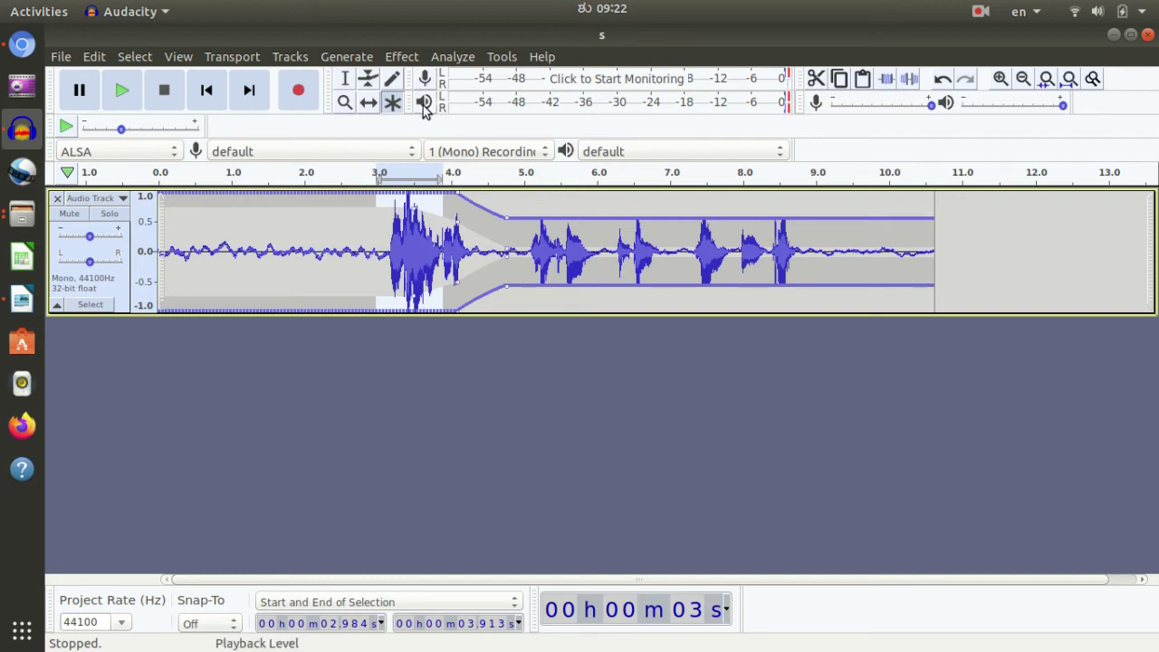
Monitor the microphone's recording level, and place the cursor at about 2.88 s in the voice track.
{"action": "left_click", "coordinate": [598, 87]}
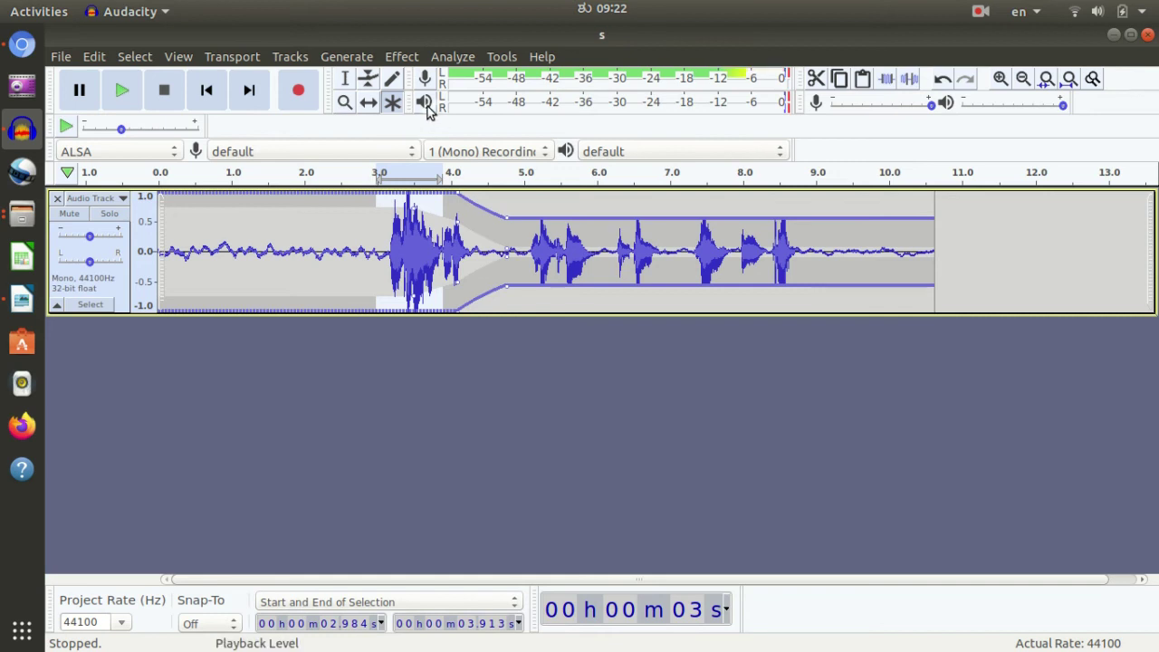
{"action": "left_click", "coordinate": [417, 413]}
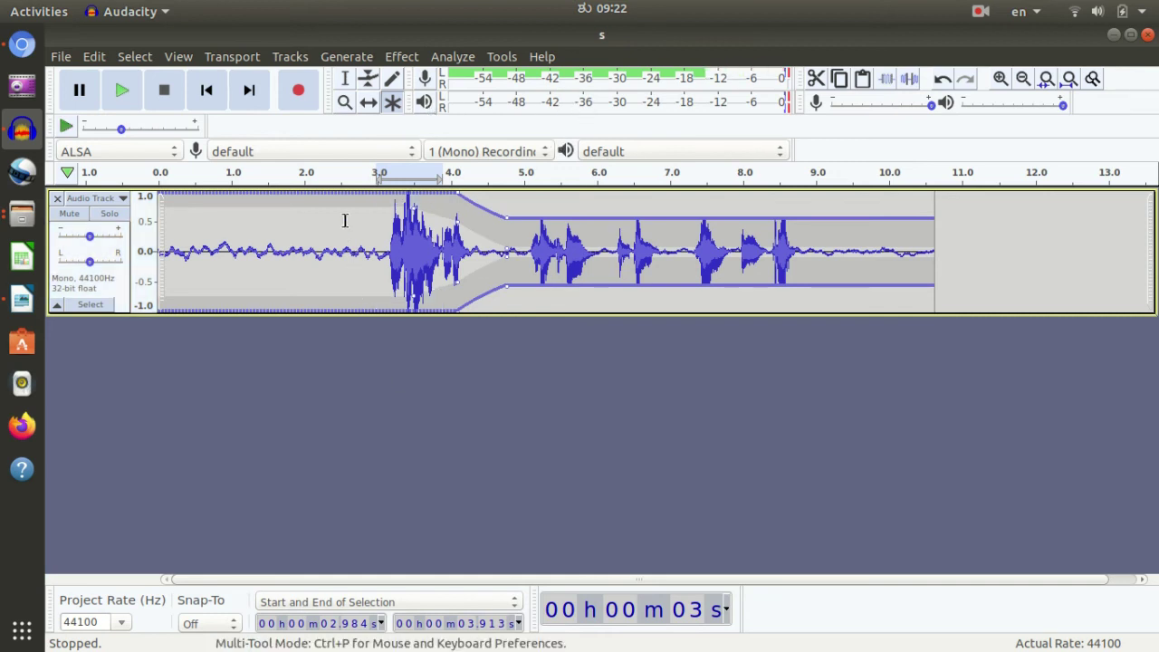
{"action": "left_click", "coordinate": [369, 222]}
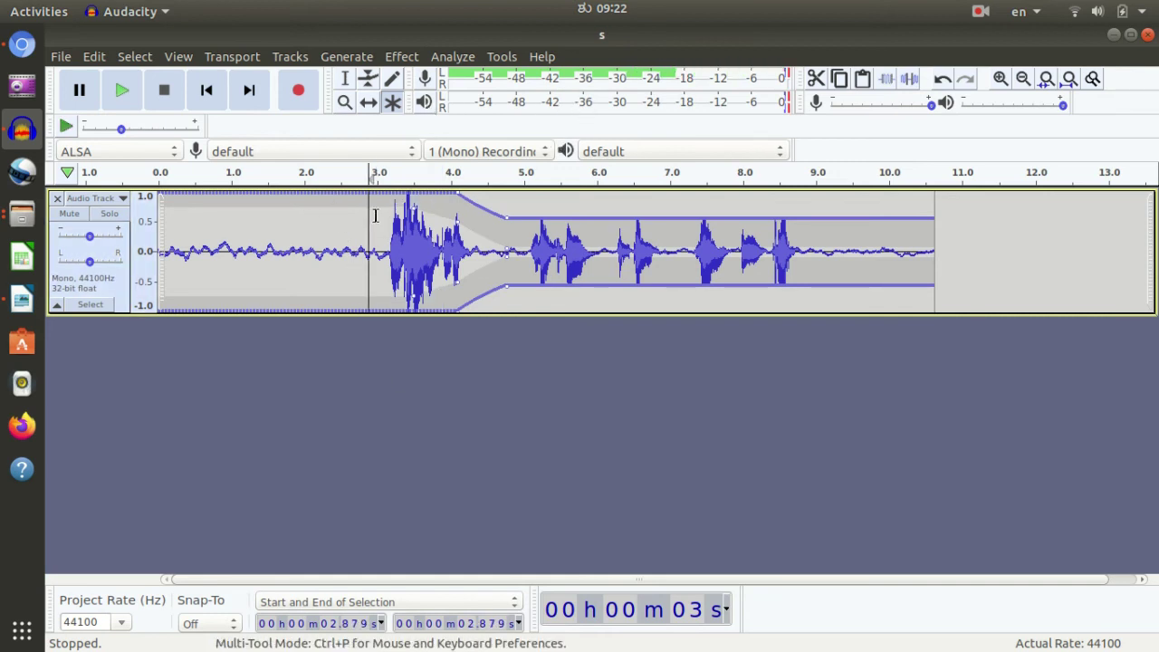
{"action": "key", "text": "space"}
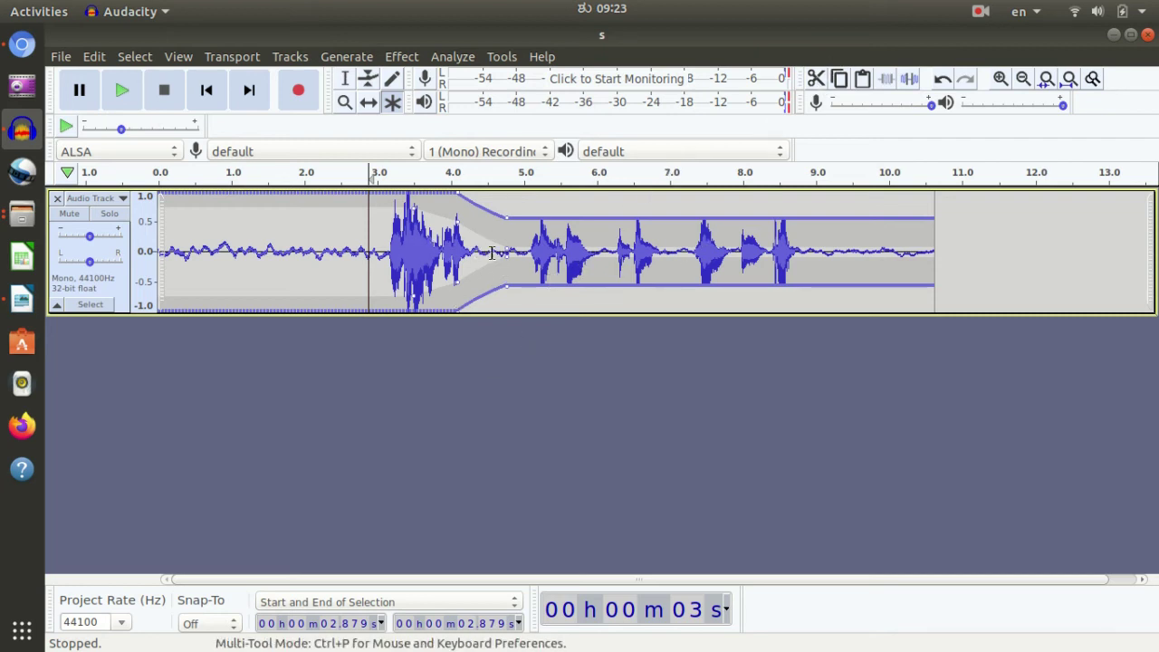
Copy the audio from about 2.58 to 4.54 s and paste it at about 11.18 s in the same track.
{"action": "left_click_drag", "start_coordinate": [491, 253], "coordinate": [357, 254]}
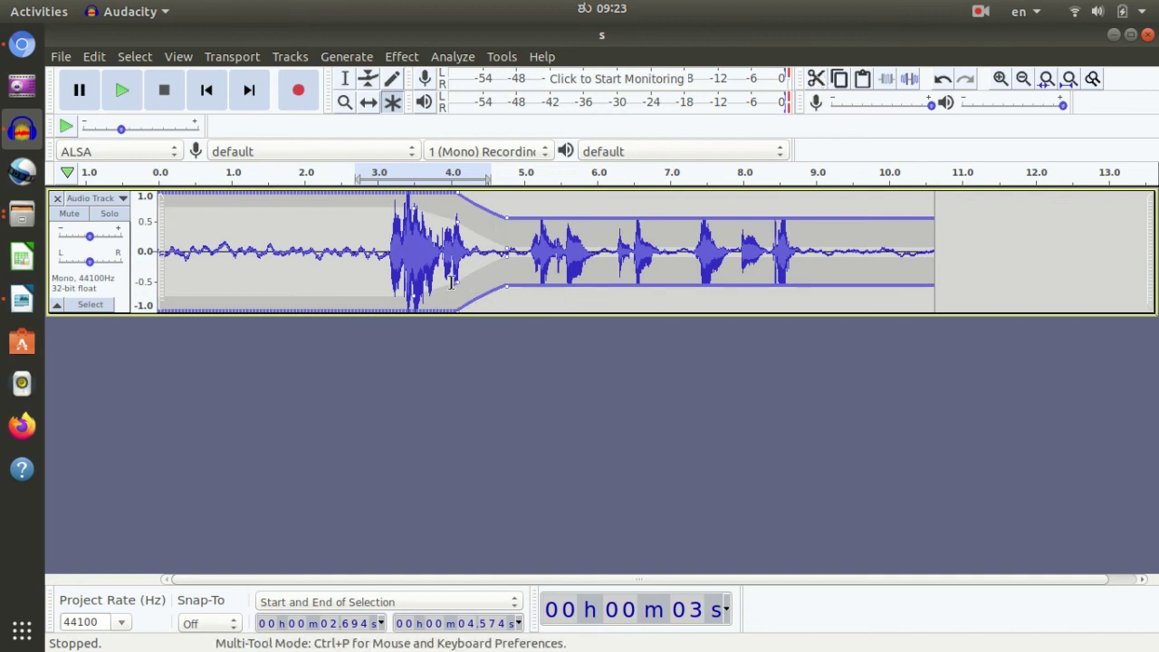
{"action": "left_click_drag", "start_coordinate": [491, 243], "coordinate": [345, 241]}
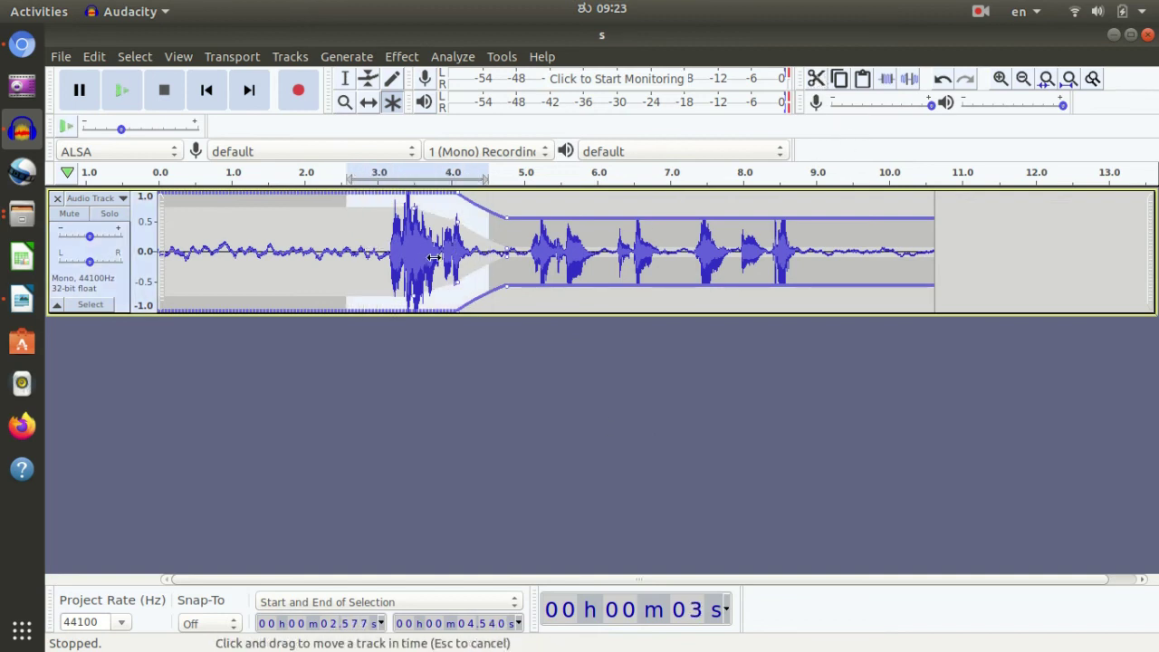
{"action": "left_click", "coordinate": [975, 268]}
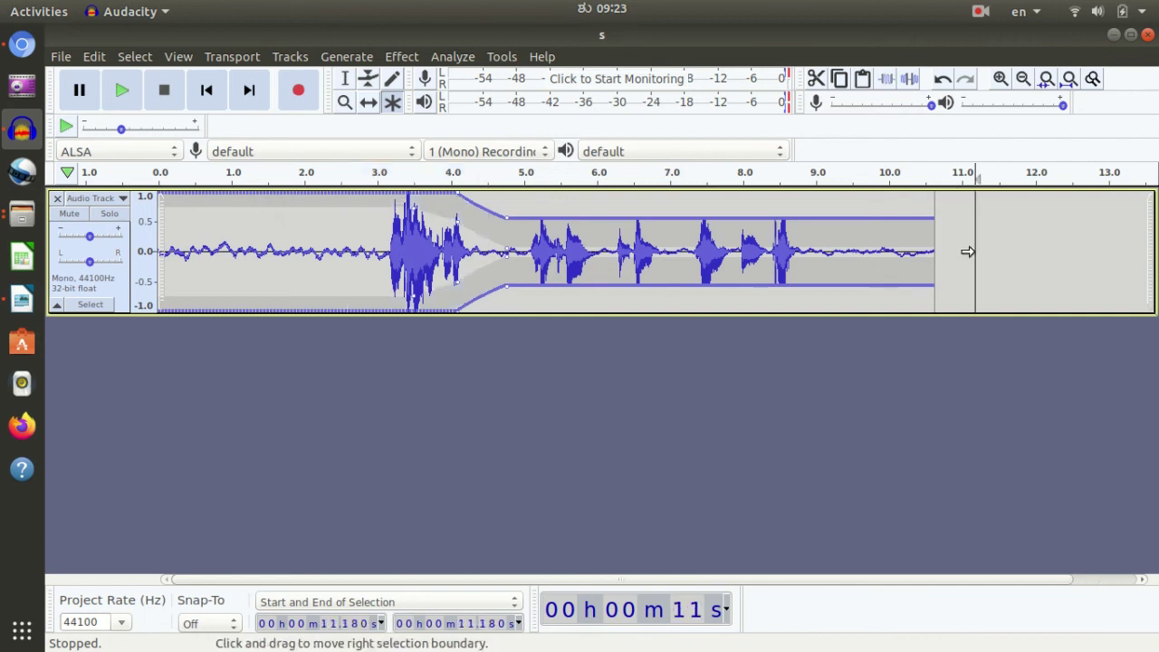
{"action": "key", "text": "ctrl+v"}
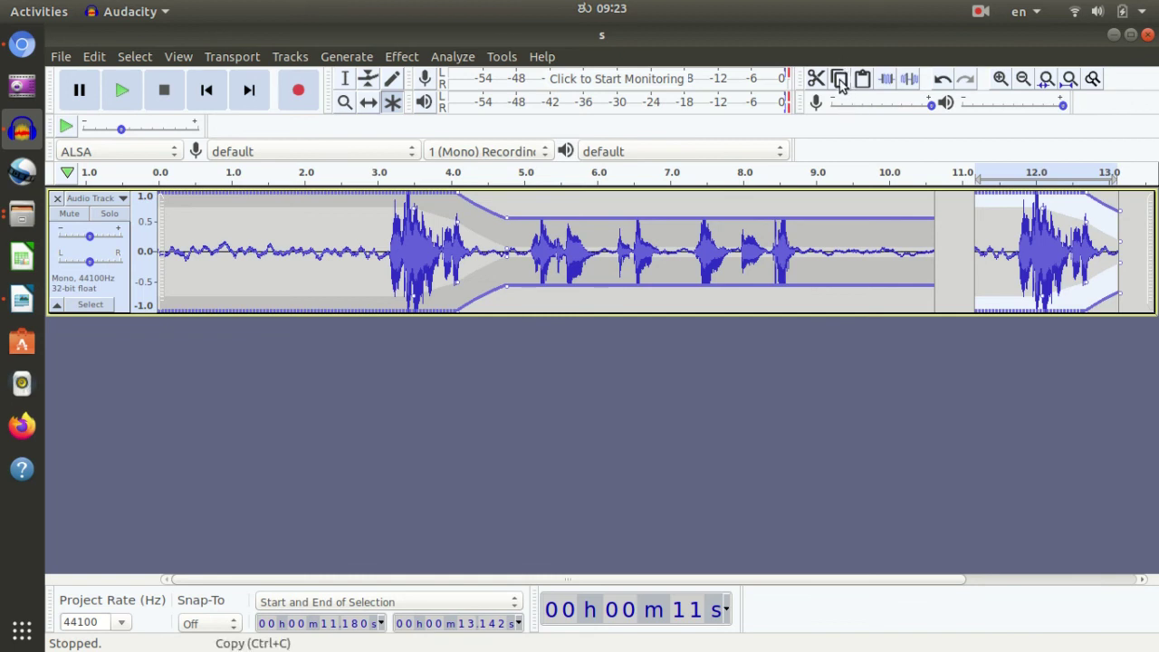
Copy the audio from about 5.06 to 6.10 s into a new mono track, starting at about 3.39 s.
{"action": "left_click", "coordinate": [536, 295]}
{"action": "left_click_drag", "start_coordinate": [606, 263], "coordinate": [530, 262]}
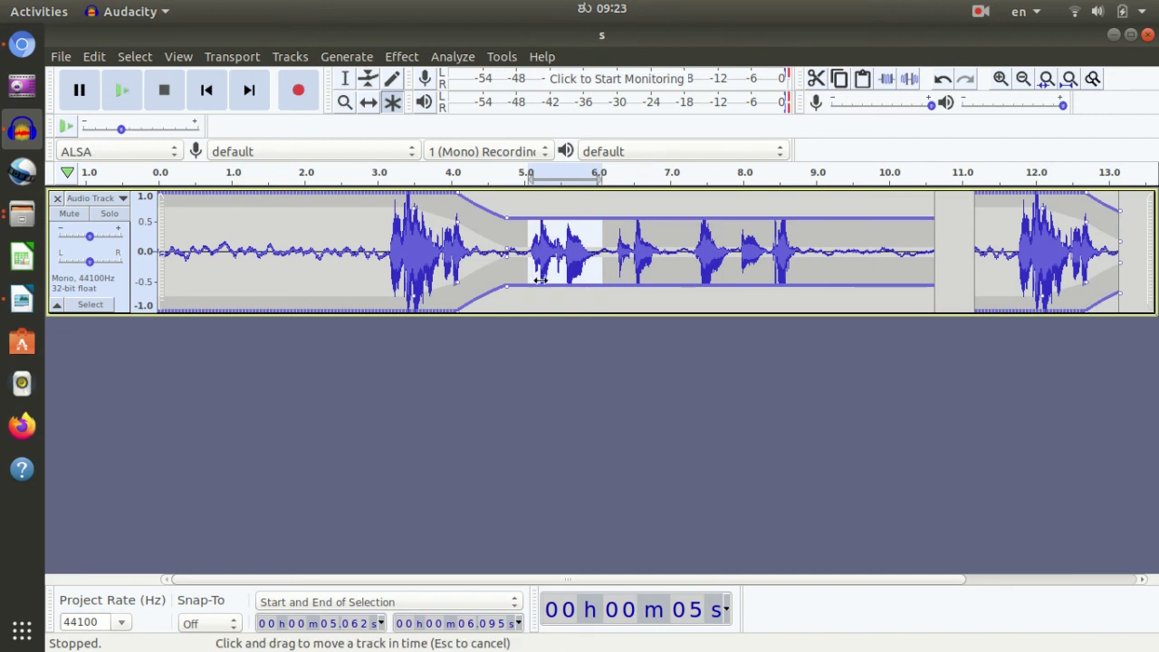
{"action": "left_click", "coordinate": [303, 56]}
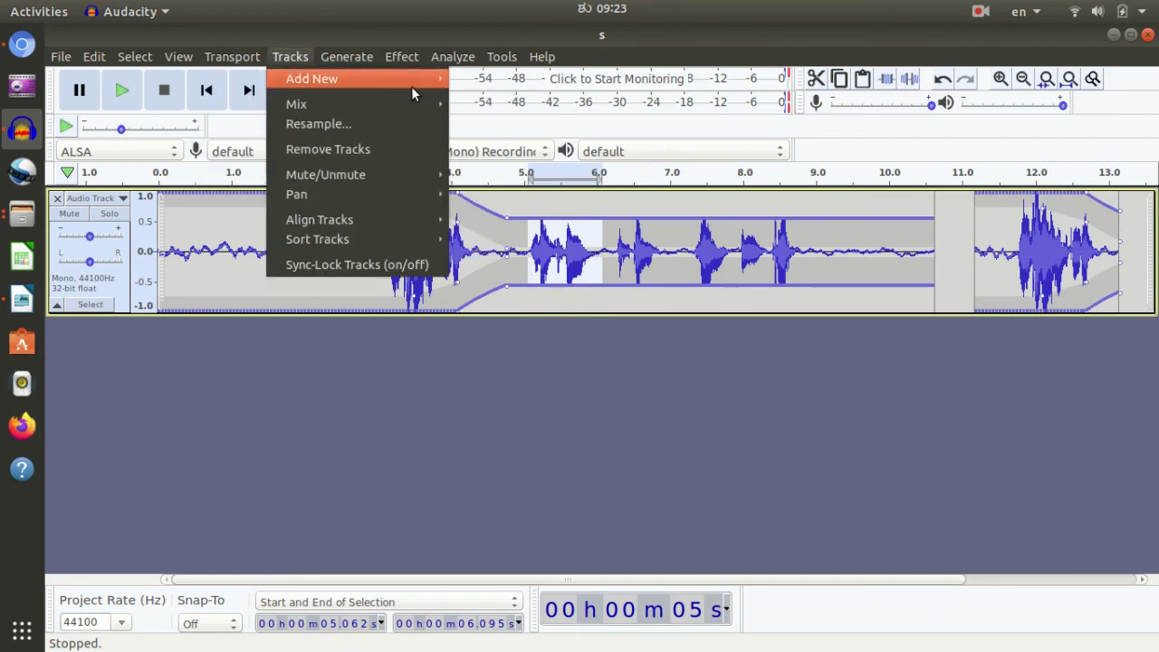
{"action": "mouse_move", "coordinate": [411, 82]}
{"action": "left_click", "coordinate": [472, 83]}
{"action": "left_click", "coordinate": [407, 384]}
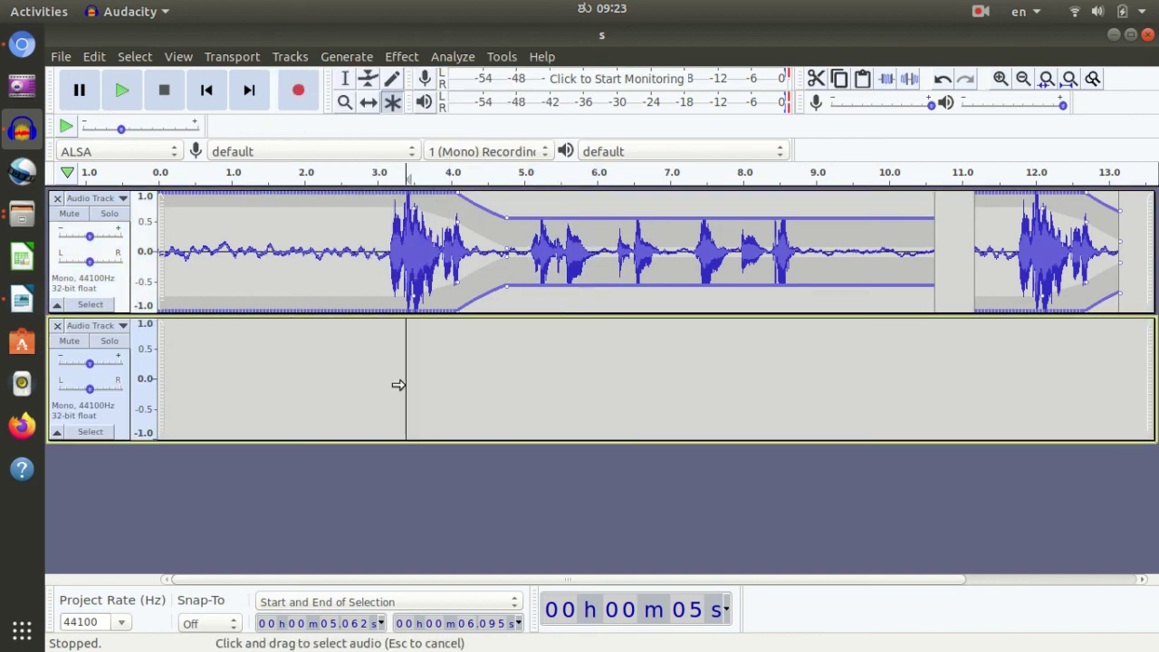
{"action": "key", "text": "ctrl+v"}
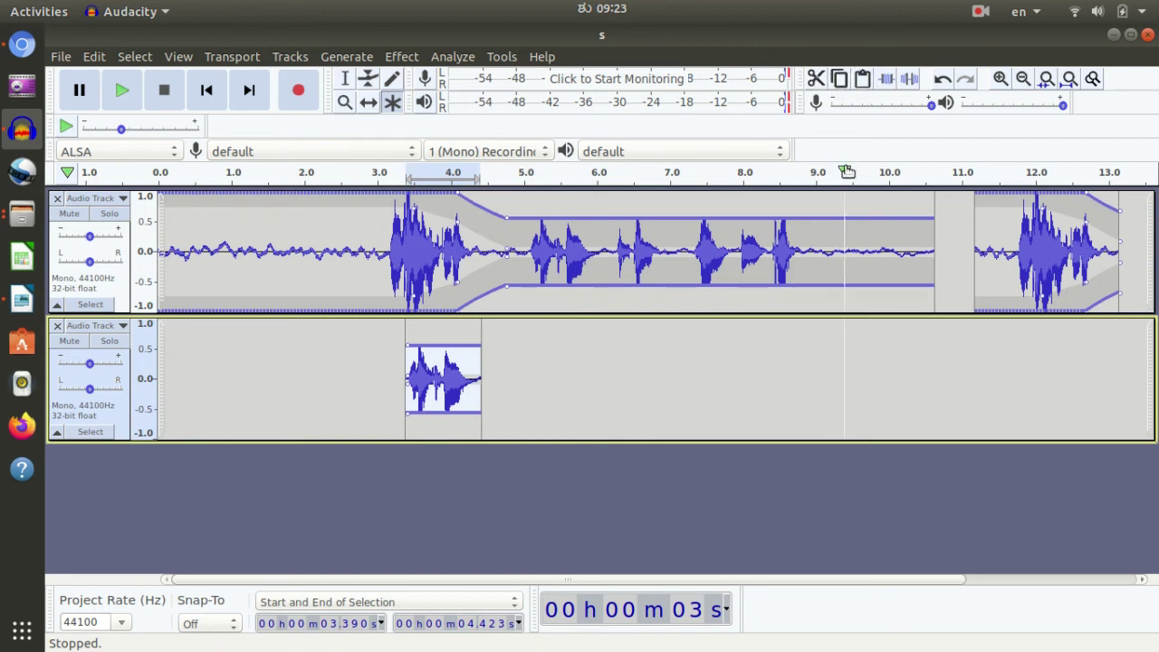
Raise the first track's volume envelope slightly from about 6.3 s onwards.
{"action": "left_click", "coordinate": [721, 399]}
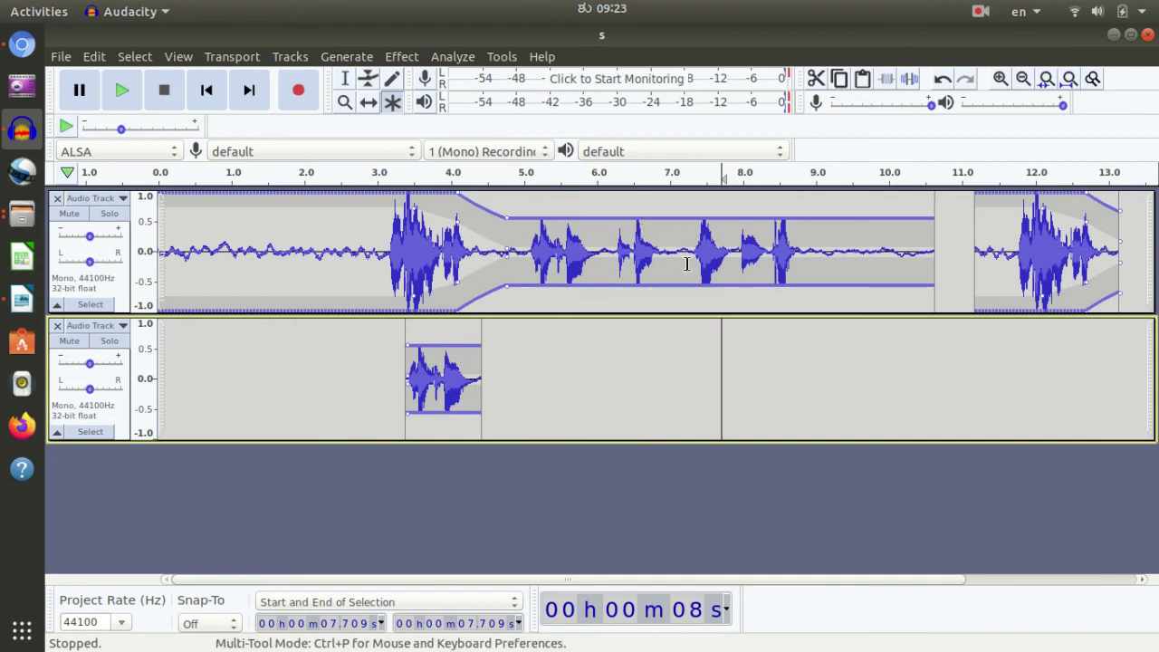
{"action": "left_click_drag", "start_coordinate": [685, 287], "coordinate": [618, 293]}
{"action": "left_click", "coordinate": [640, 299]}
{"action": "left_click", "coordinate": [650, 372]}
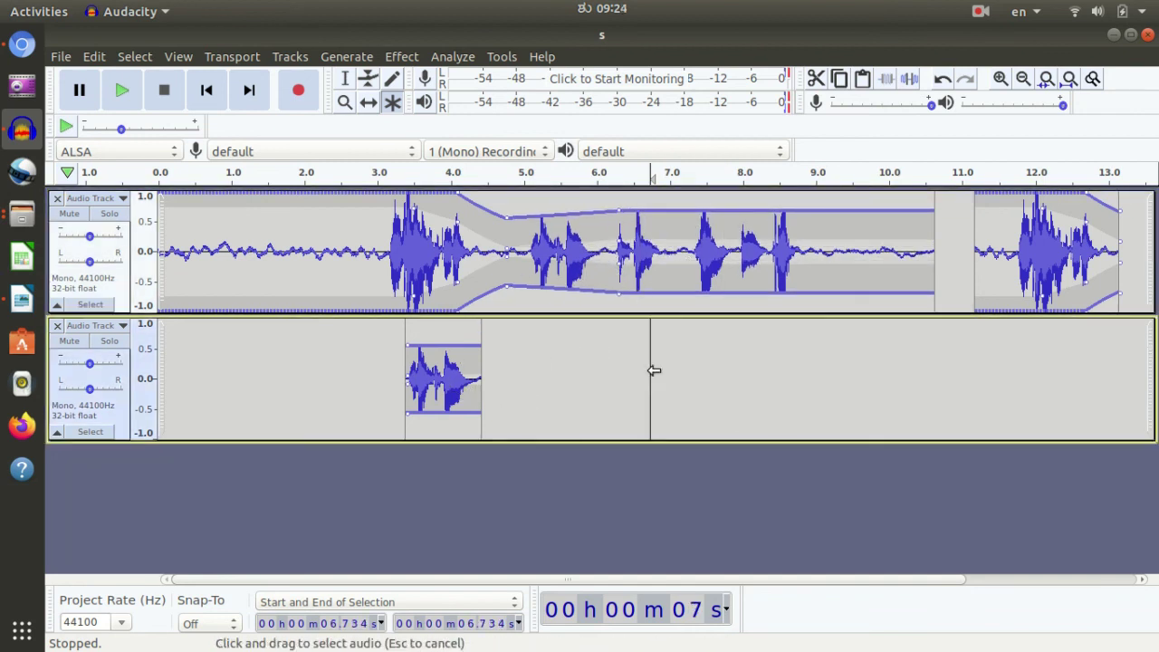
Select about 6.06 to 7.21 s in the first track with the Selection tool, trim the audio outside it, and undo the trim.
{"action": "left_click", "coordinate": [344, 80]}
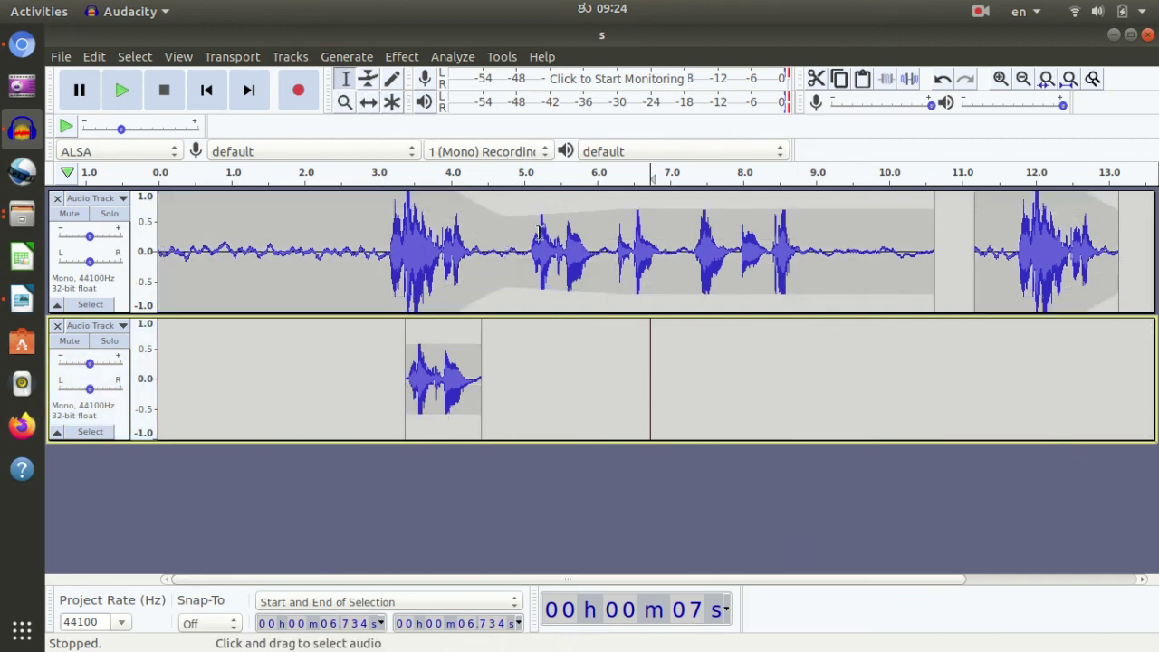
{"action": "left_click_drag", "start_coordinate": [754, 242], "coordinate": [603, 239]}
{"action": "left_click", "coordinate": [730, 334]}
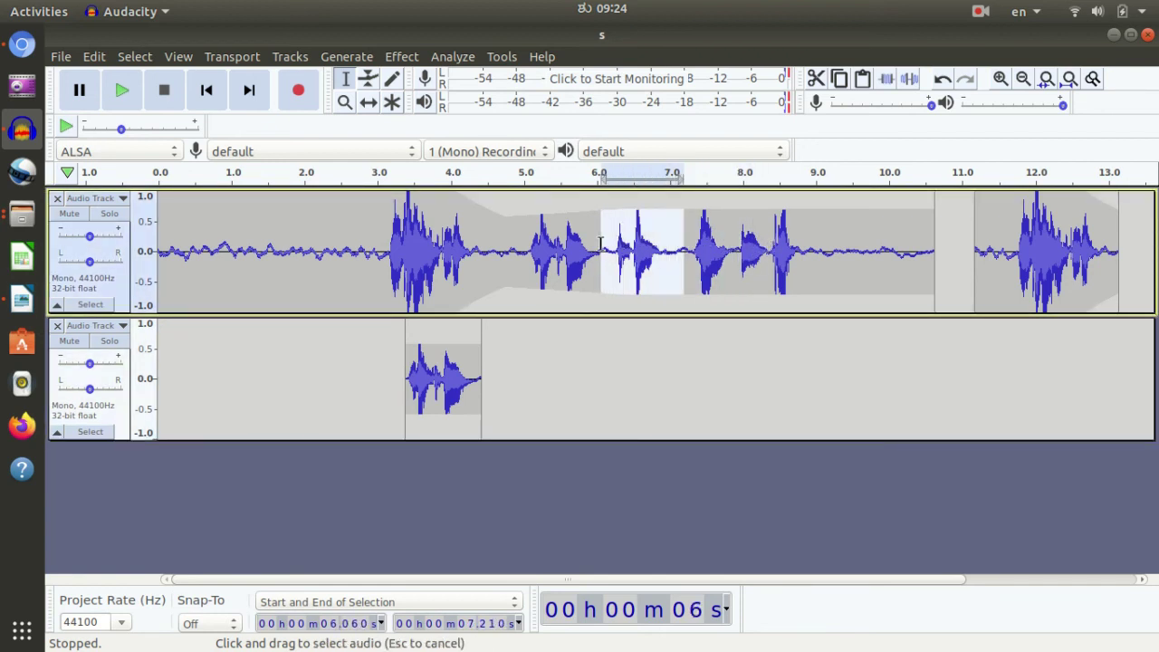
{"action": "left_click", "coordinate": [886, 82]}
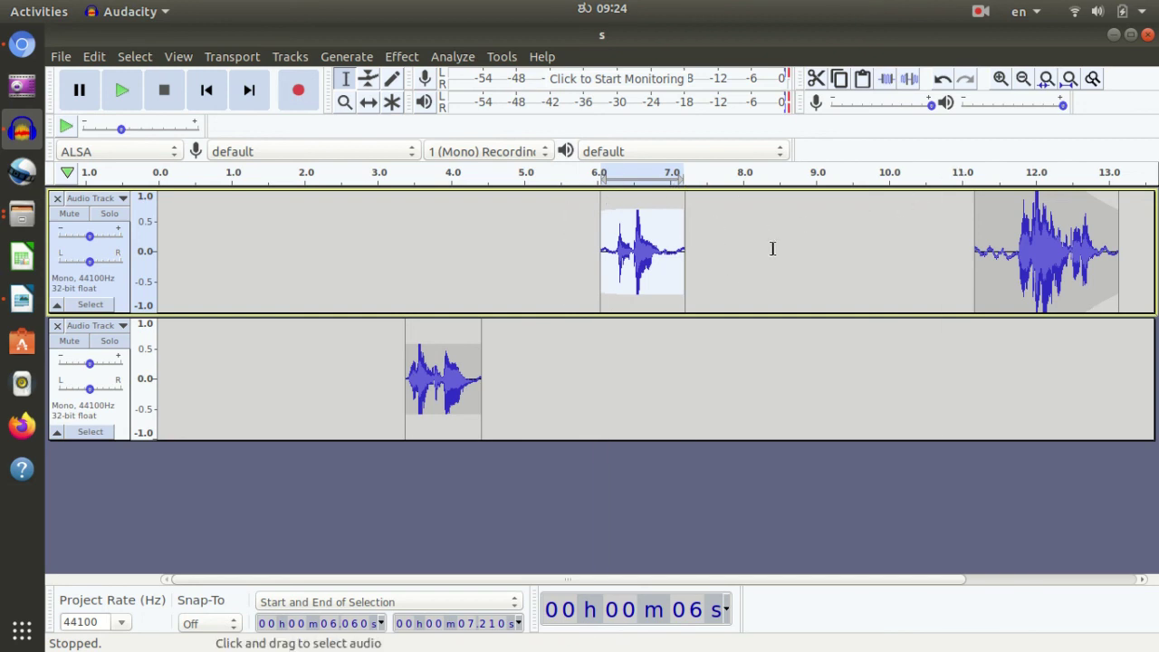
{"action": "left_click", "coordinate": [643, 346]}
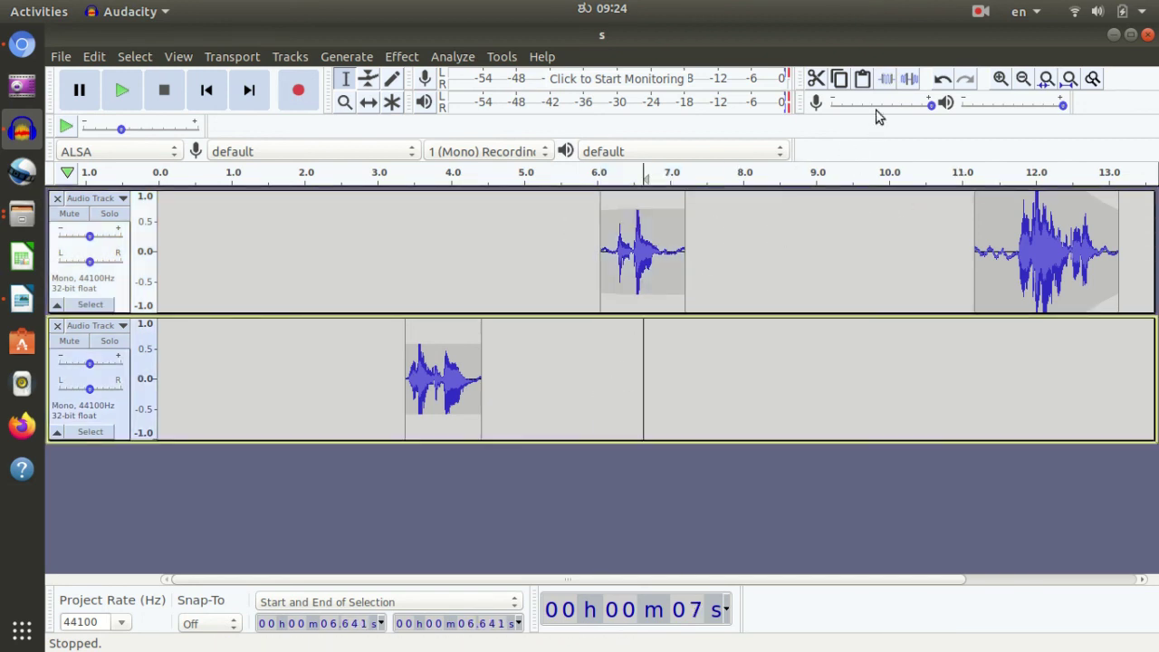
{"action": "key", "text": "ctrl+z"}
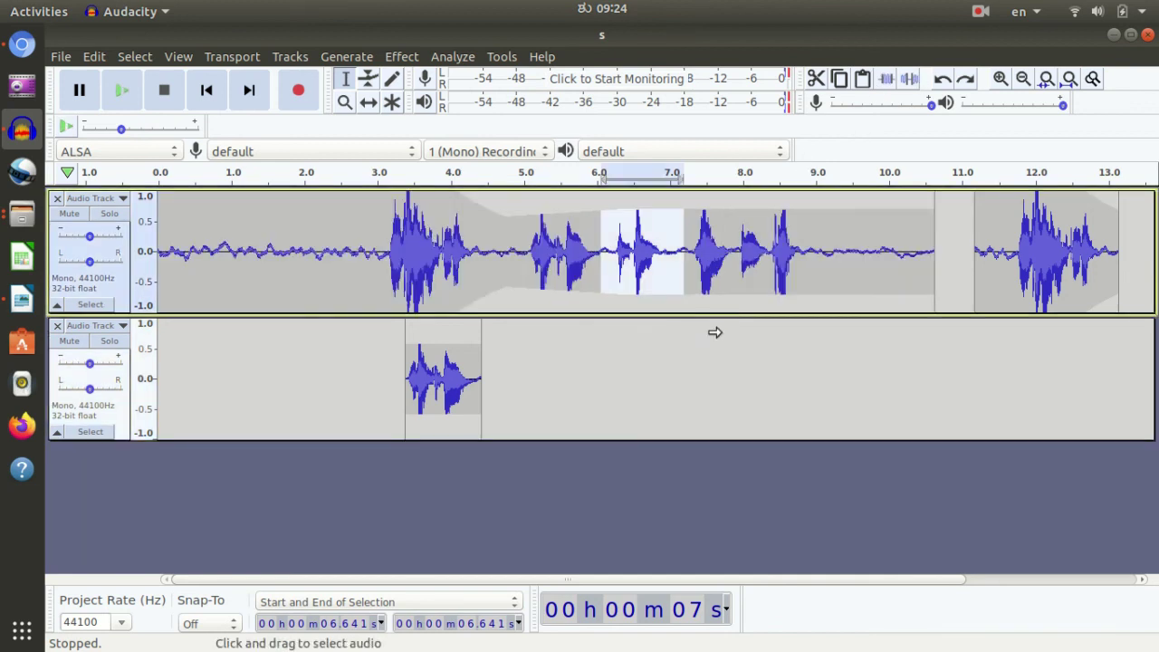
Silence the first track's audio from about 4.74 to 7.00 s and play it back from about 4.54 s.
{"action": "left_click", "coordinate": [866, 241]}
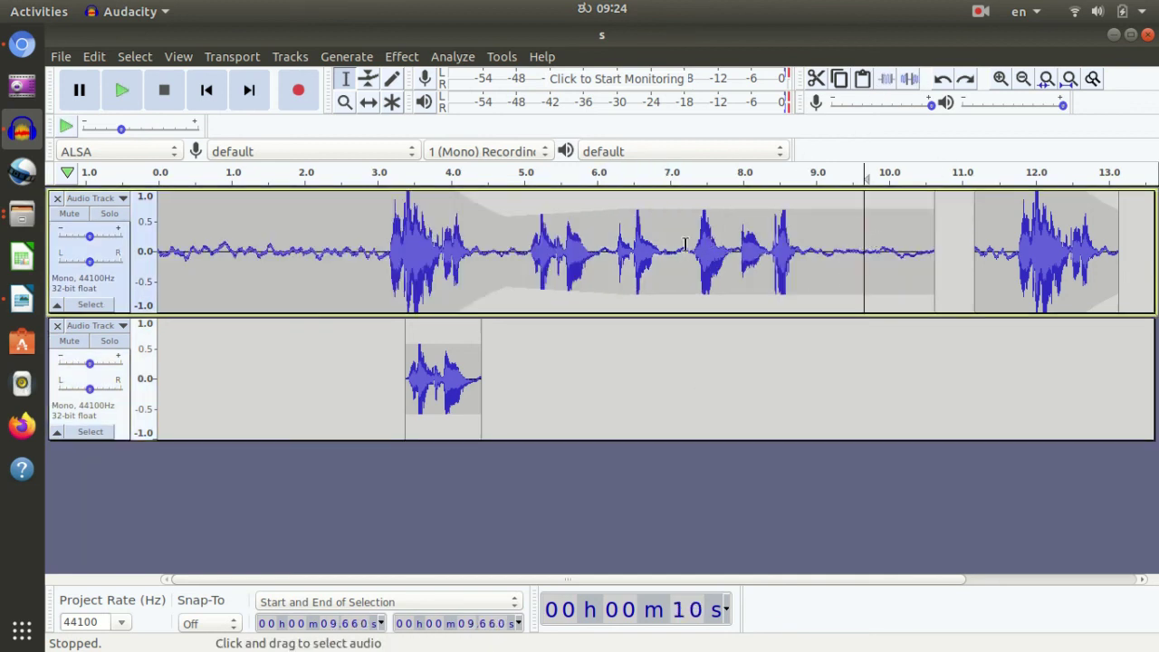
{"action": "left_click_drag", "start_coordinate": [669, 259], "coordinate": [504, 264]}
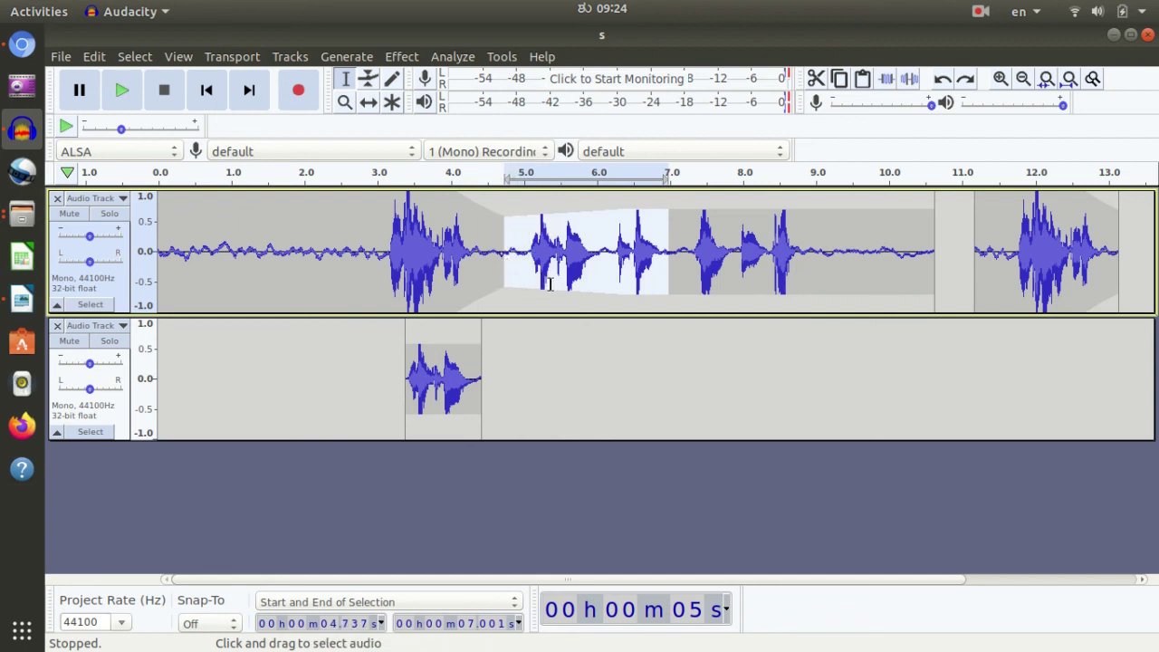
{"action": "left_click", "coordinate": [909, 81]}
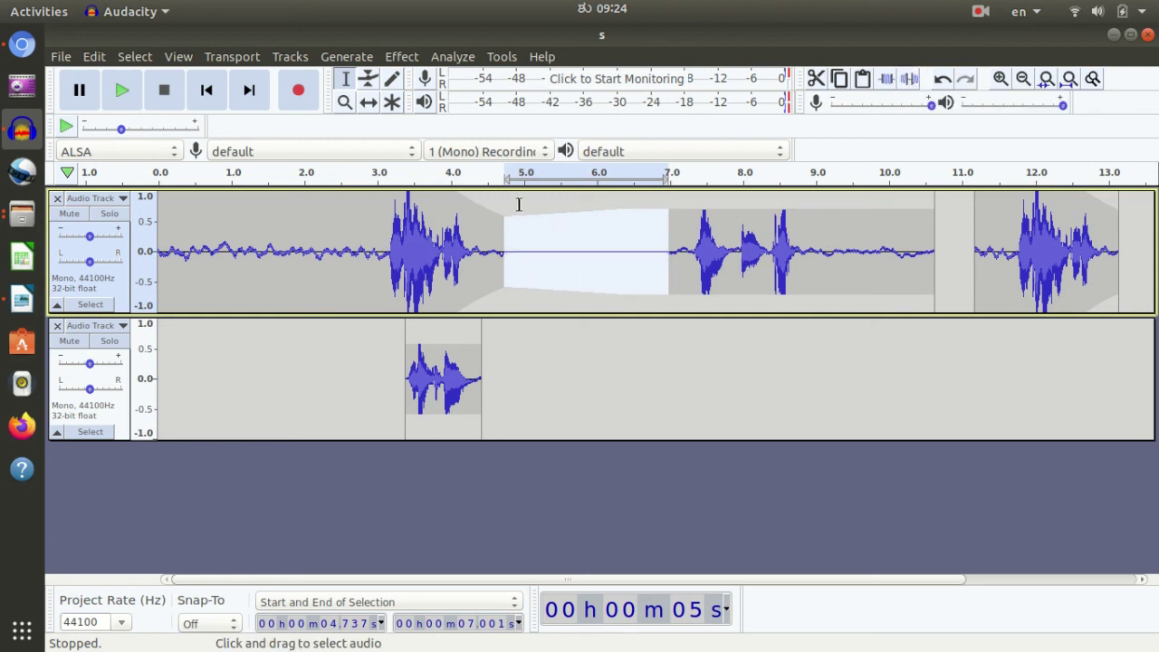
{"action": "left_click", "coordinate": [490, 207]}
{"action": "key", "text": "space"}
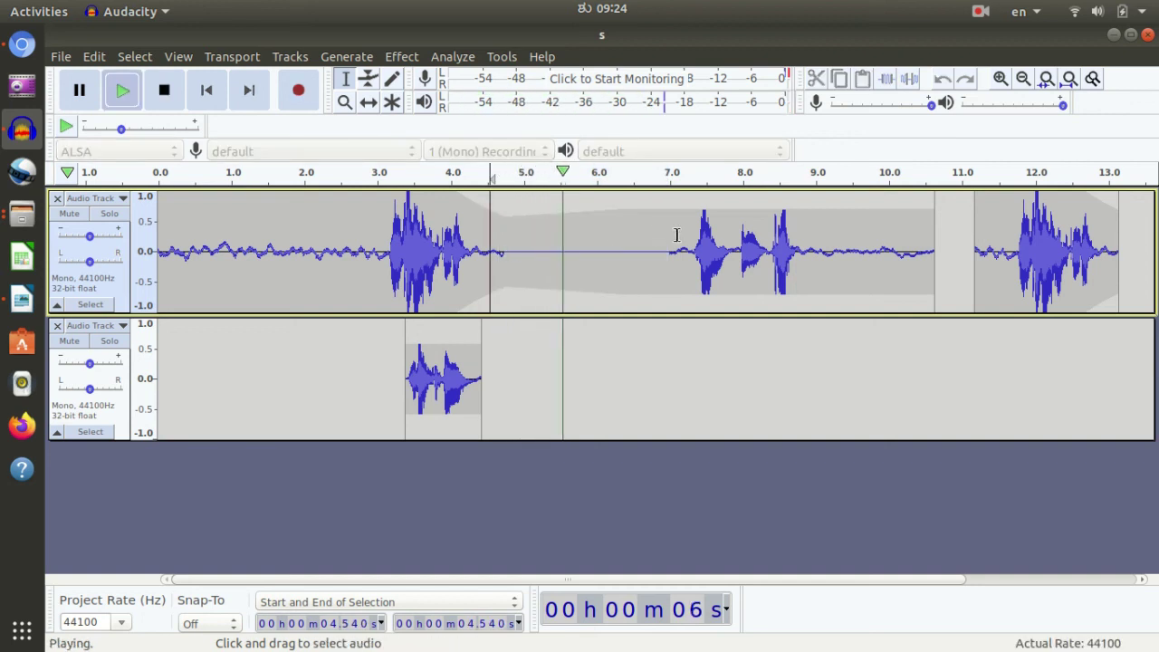
{"action": "key", "text": "space"}
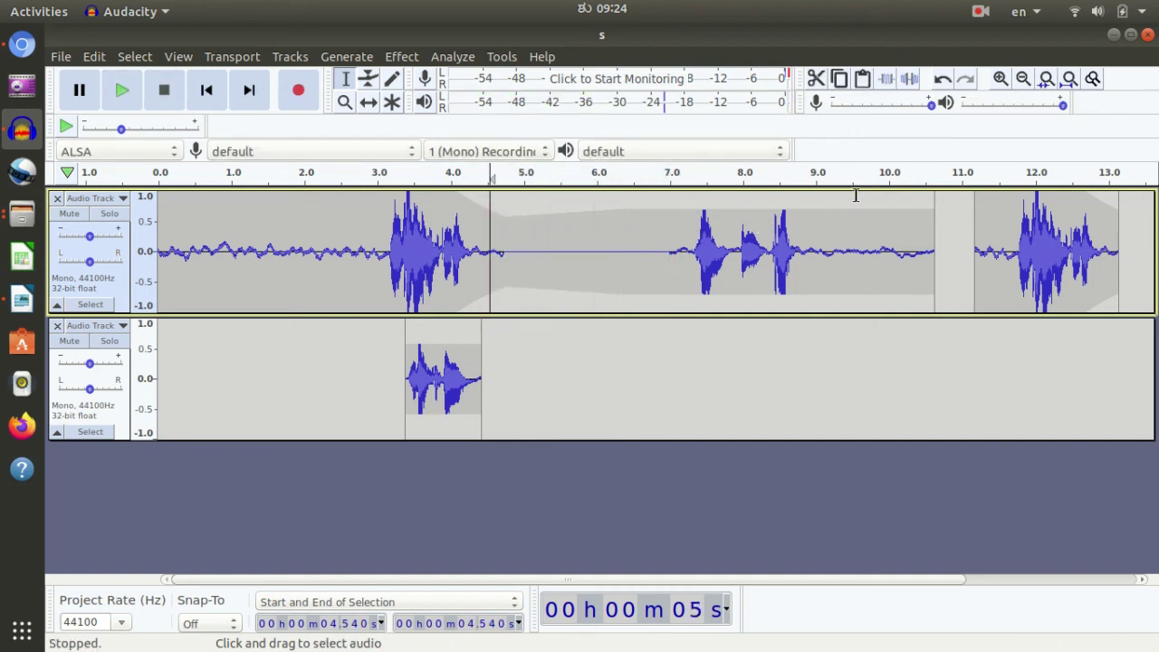
Zoom the timeline in and back out, and try zooming to the selection with no audio selected.
{"action": "left_click", "coordinate": [1000, 80]}
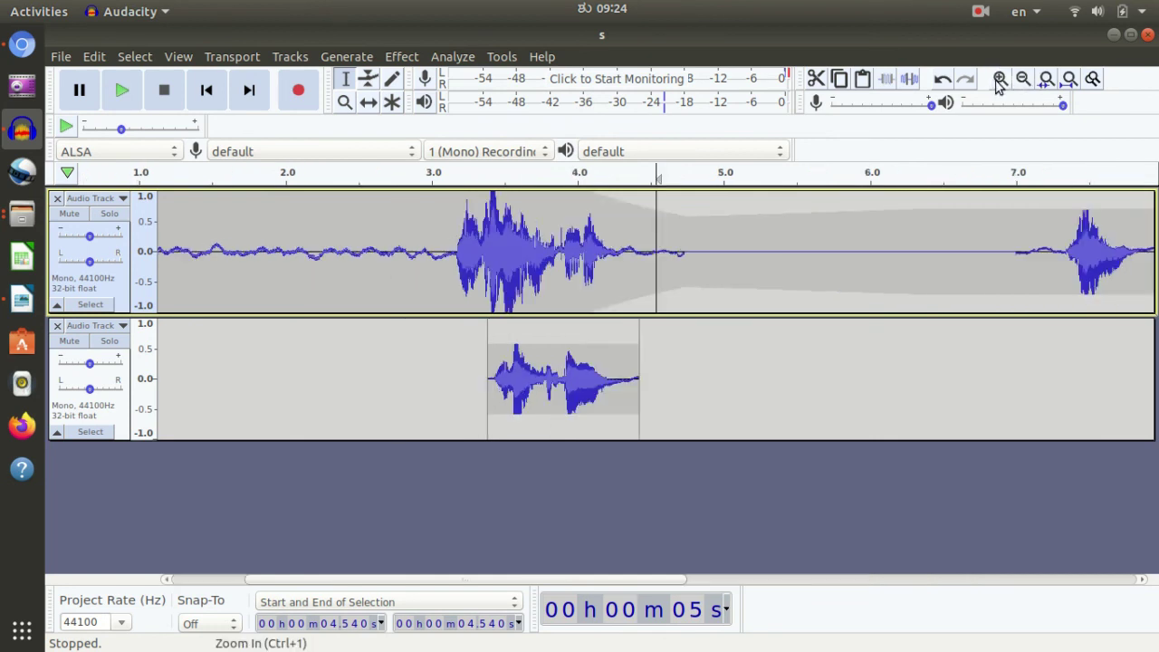
{"action": "left_click", "coordinate": [1024, 80]}
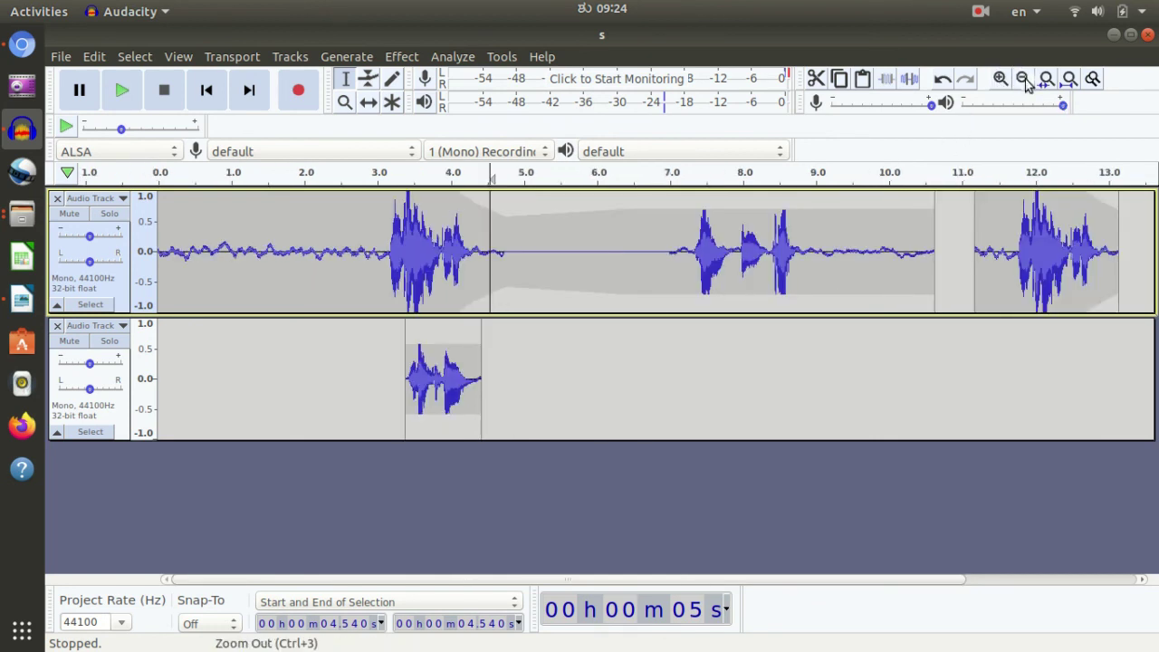
{"action": "left_click", "coordinate": [1046, 81]}
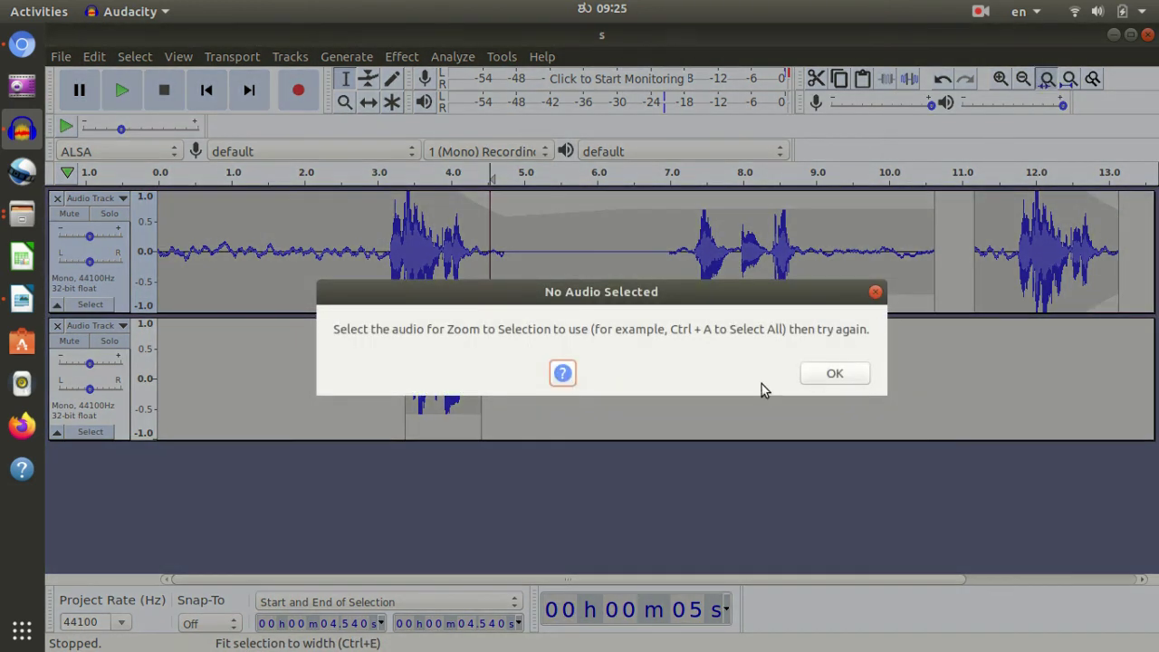
{"action": "left_click", "coordinate": [856, 376]}
{"action": "left_click", "coordinate": [668, 422]}
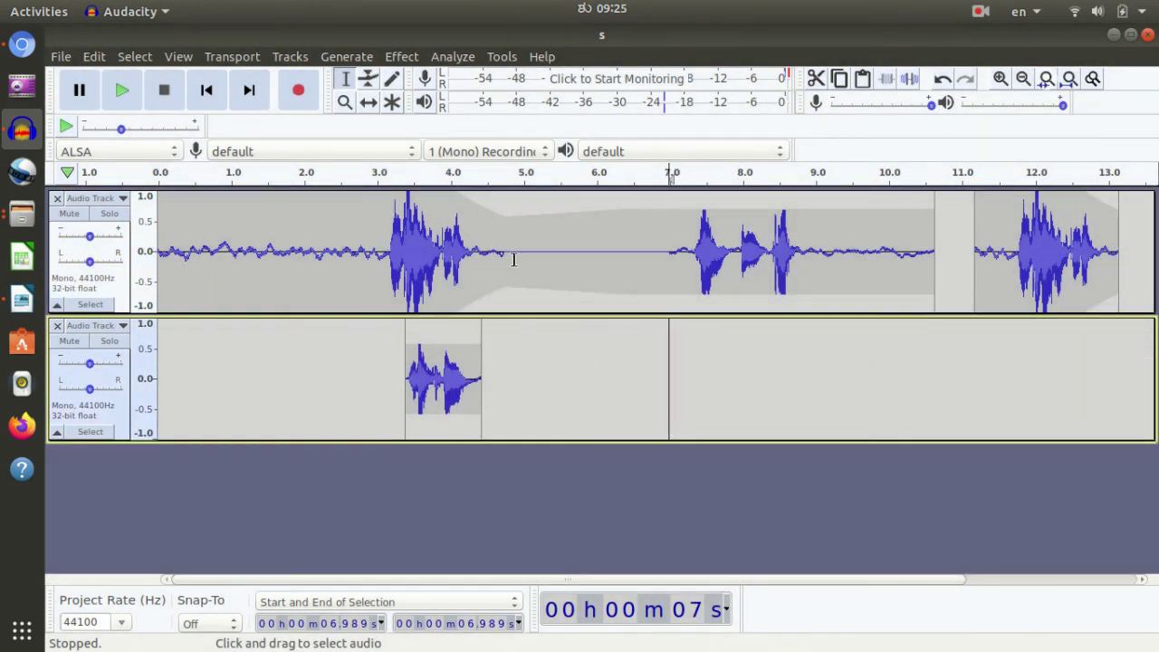
Select about 2.59 to 5.24 s in the first track, zoom to that selection, and fit the whole project to the width.
{"action": "left_click_drag", "start_coordinate": [540, 253], "coordinate": [352, 247]}
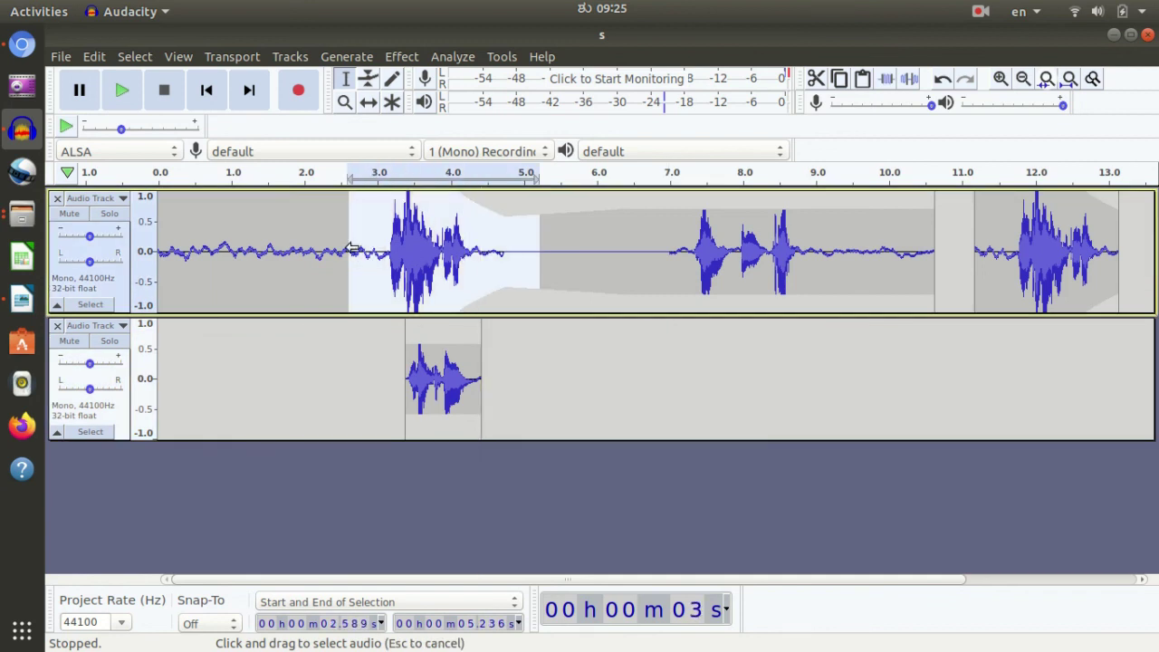
{"action": "left_click", "coordinate": [1046, 82]}
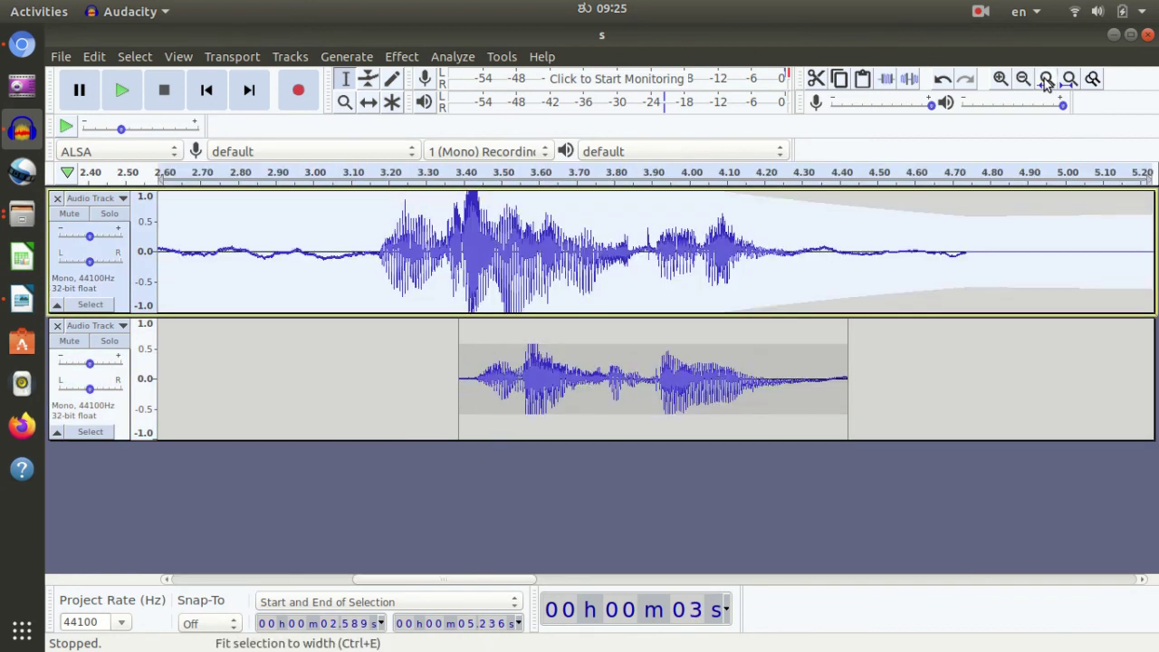
{"action": "left_click", "coordinate": [1070, 79]}
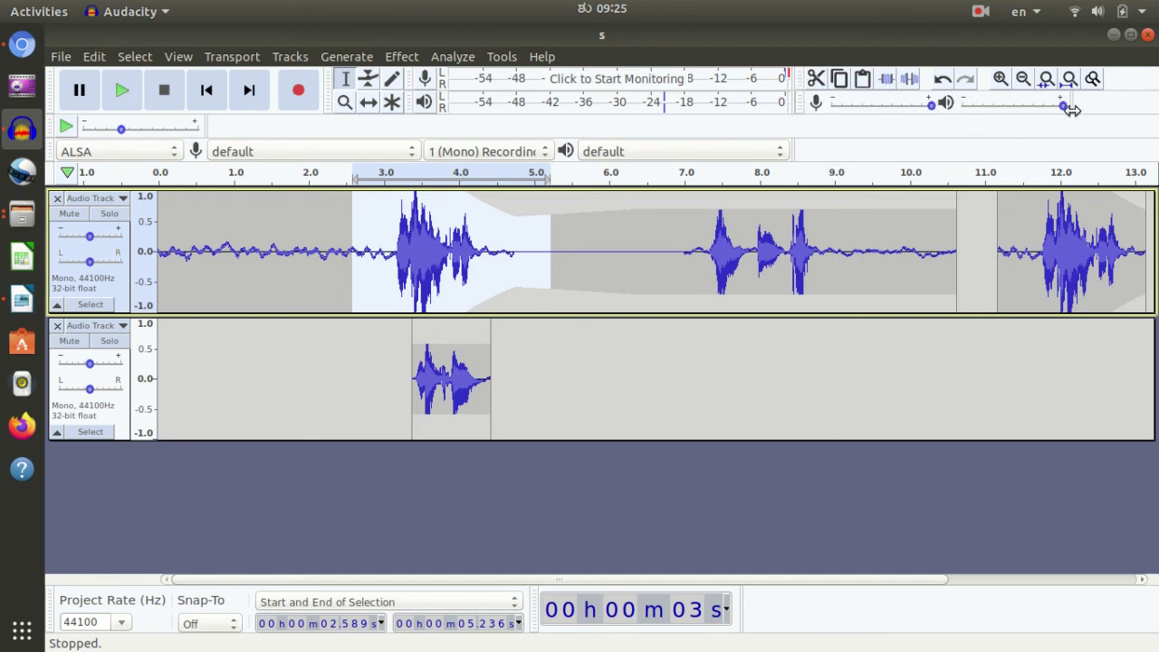
{"action": "mouse_move", "coordinate": [1063, 106]}
{"action": "mouse_move", "coordinate": [1063, 106]}
{"action": "left_mouse_down"}
{"action": "mouse_move", "coordinate": [1034, 106]}
{"action": "mouse_move", "coordinate": [1063, 107]}
{"action": "left_mouse_up"}
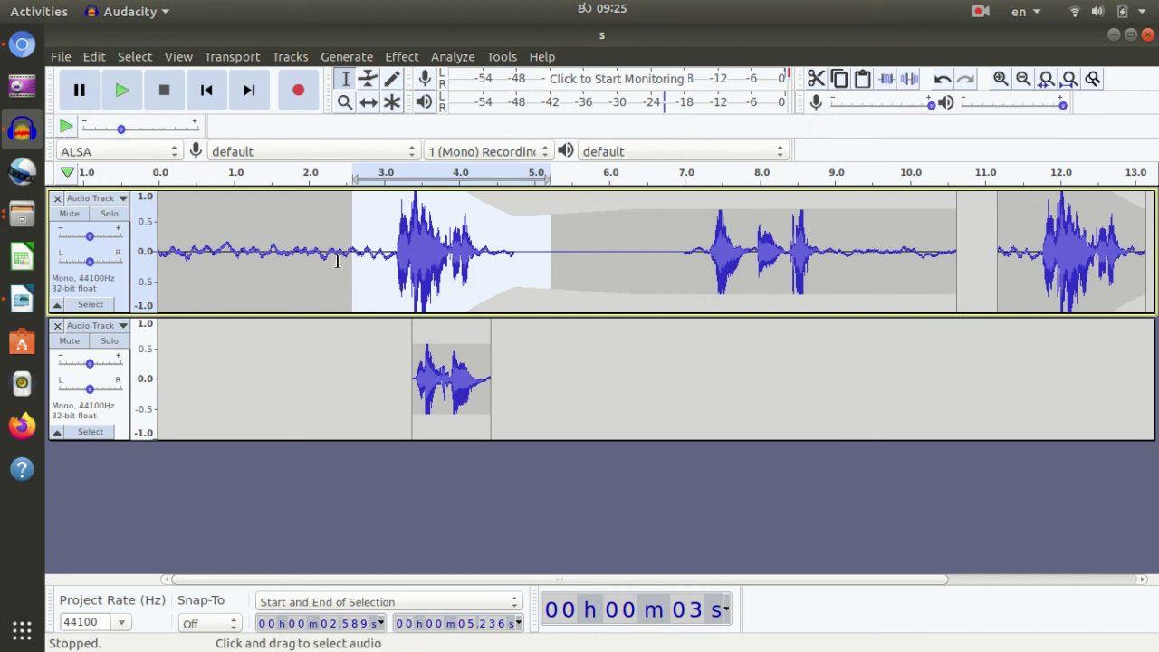
{"action": "left_click", "coordinate": [573, 381]}
{"action": "left_click", "coordinate": [358, 199]}
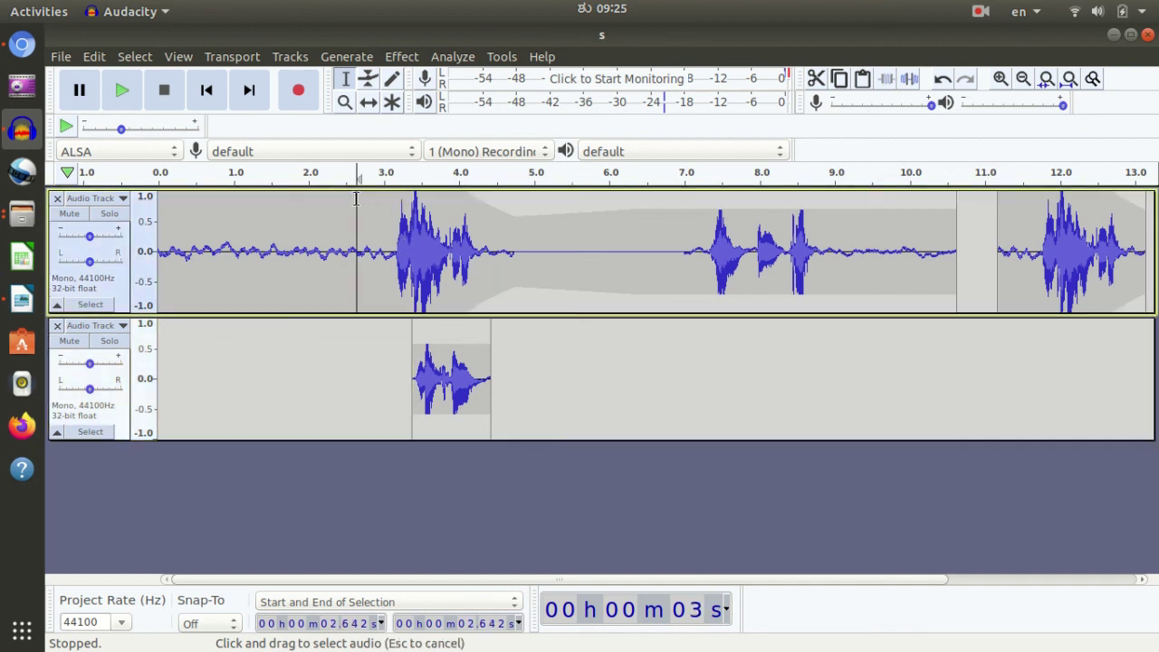
{"action": "left_click", "coordinate": [463, 388]}
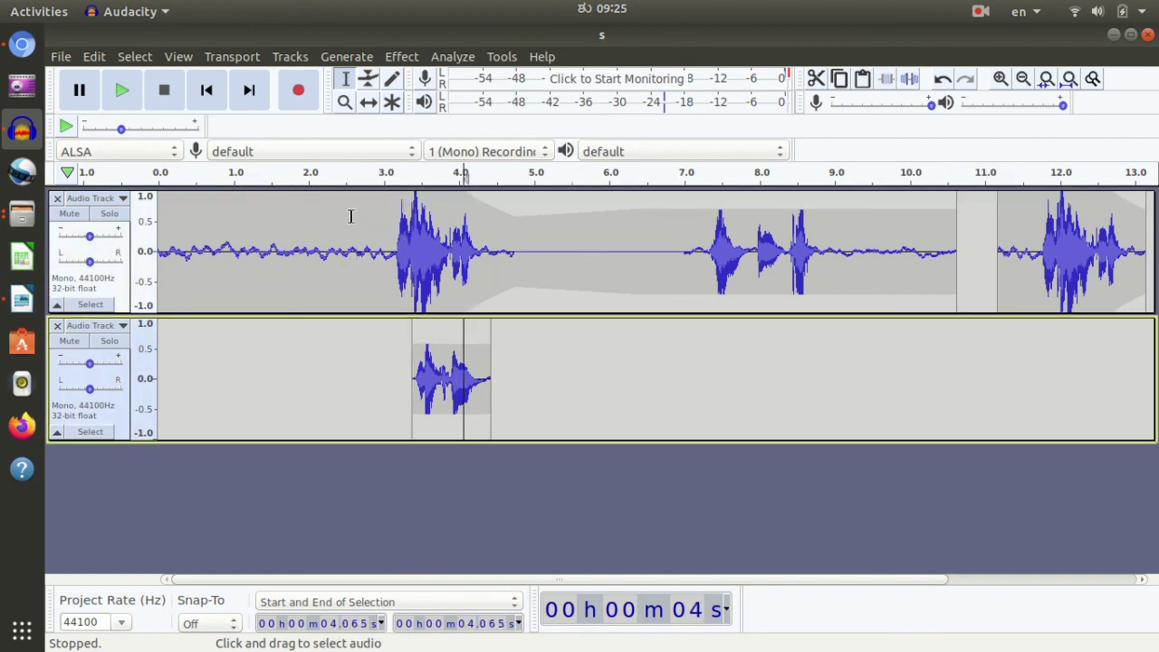
Raise the playback speed setting, play the project from about 2.91 s, stop it, and lower the speed setting back.
{"action": "left_click", "coordinate": [378, 197]}
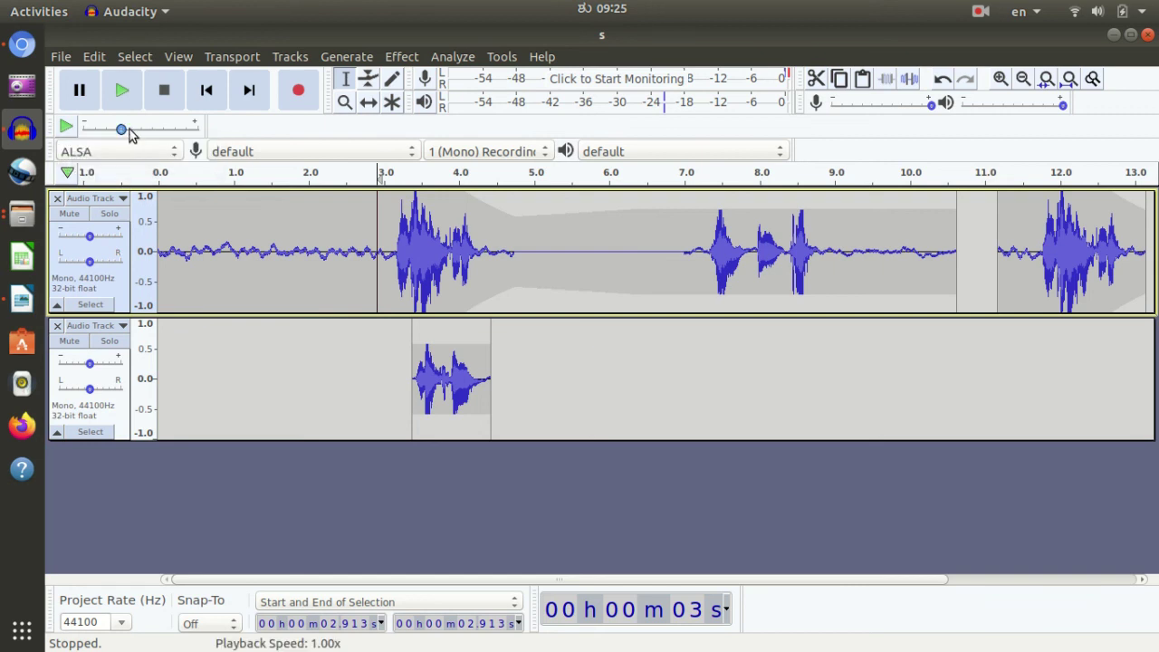
{"action": "left_click_drag", "start_coordinate": [125, 131], "coordinate": [146, 128]}
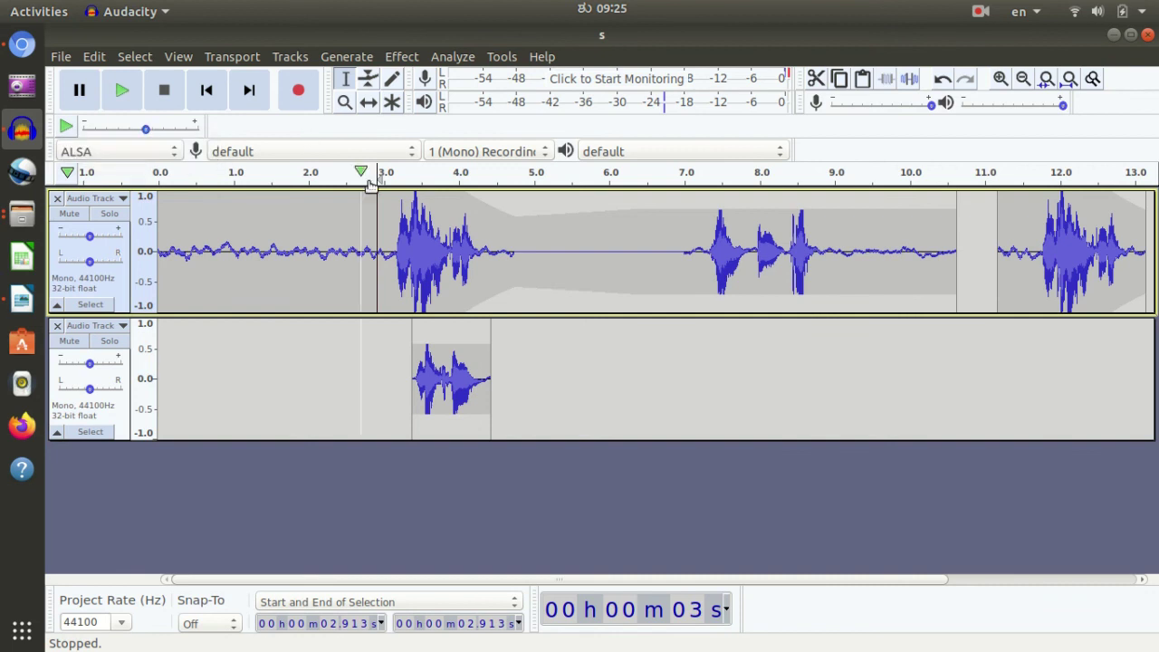
{"action": "key", "text": "space"}
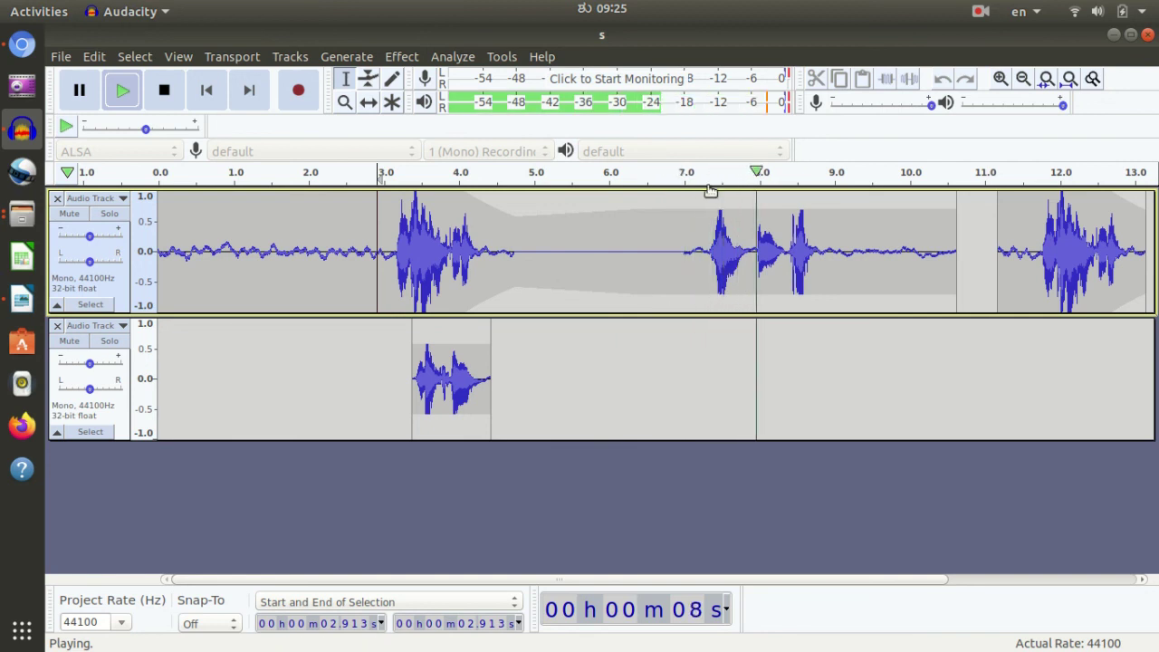
{"action": "key", "text": "space"}
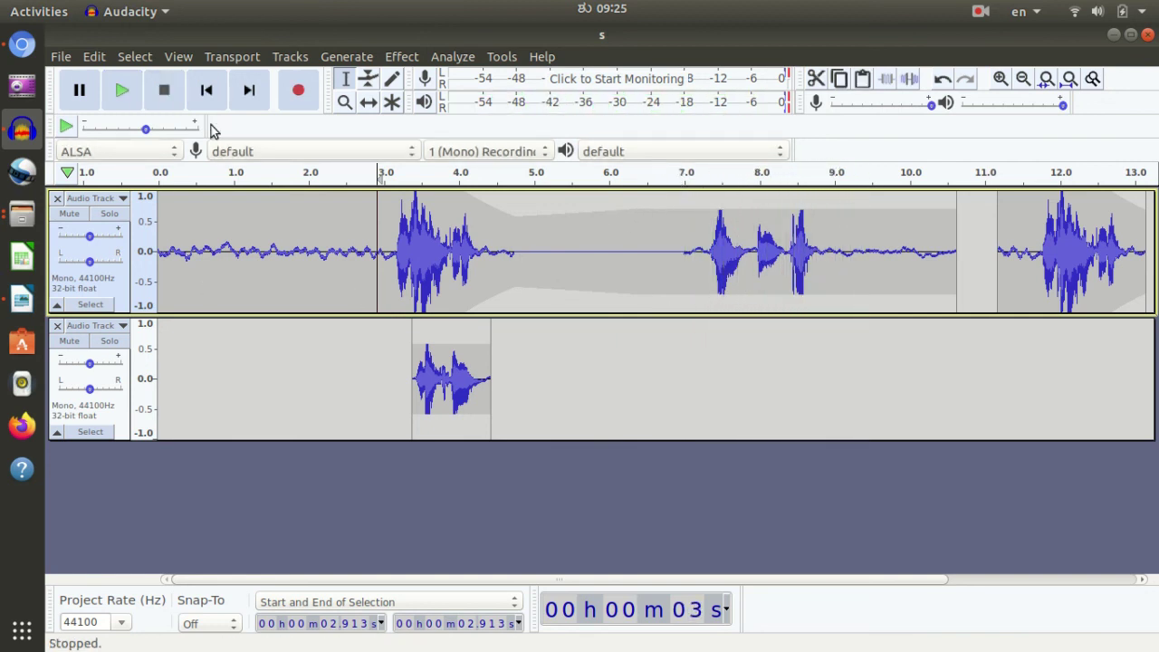
{"action": "left_click_drag", "start_coordinate": [145, 128], "coordinate": [120, 145]}
{"action": "left_click", "coordinate": [110, 158]}
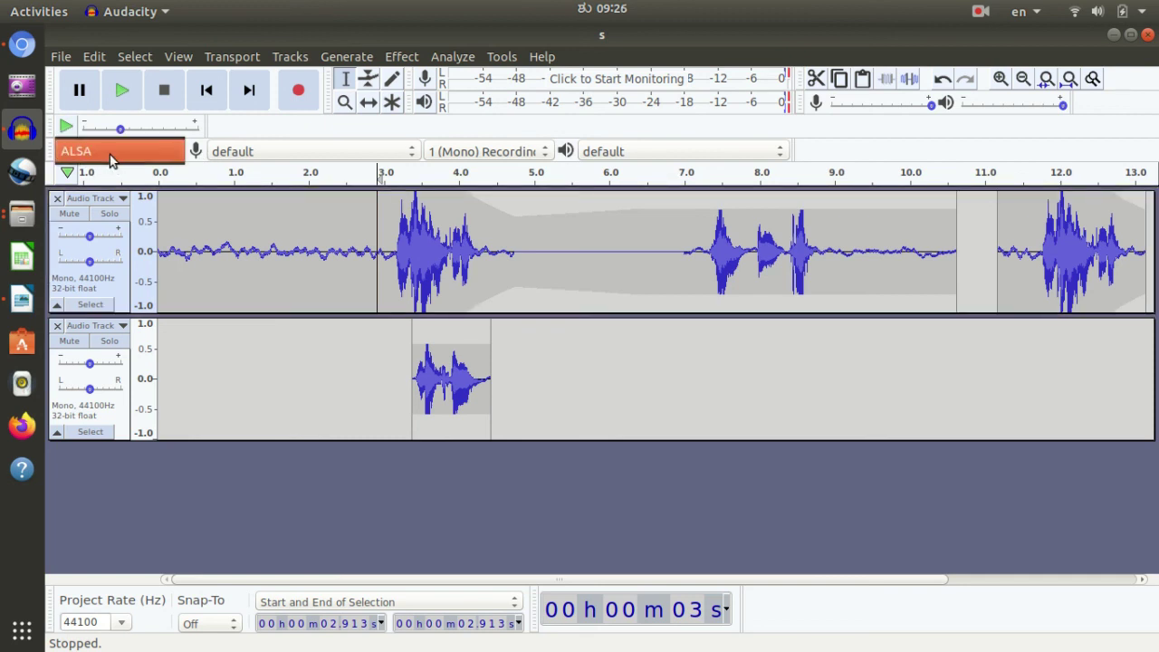
{"action": "left_click", "coordinate": [109, 158]}
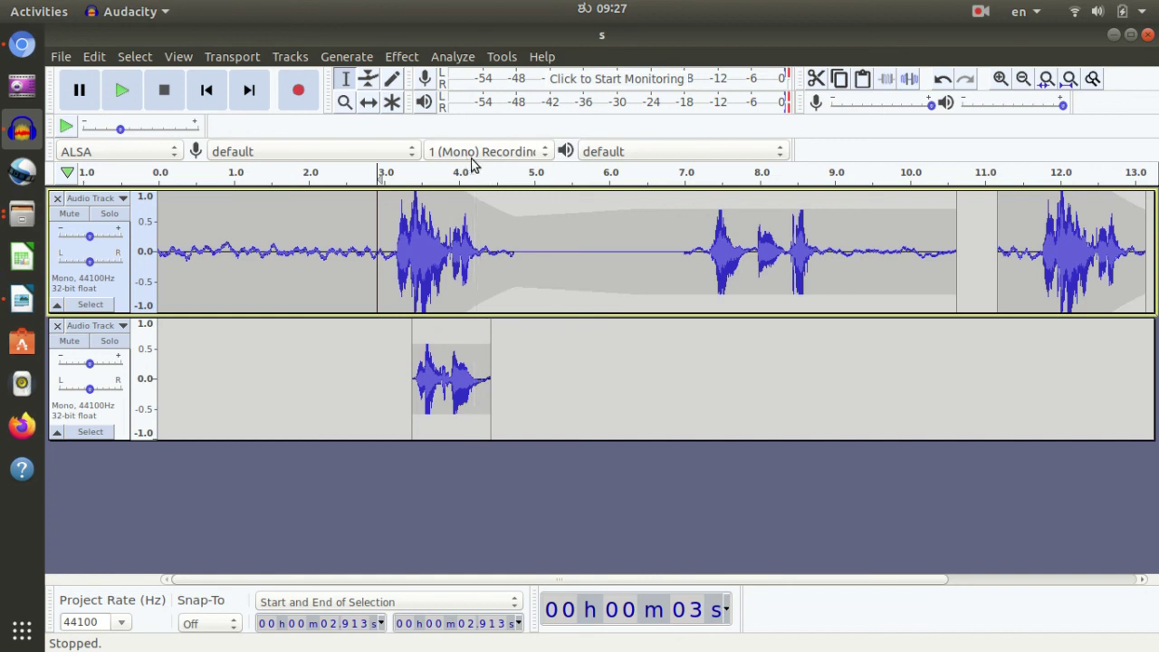
{"action": "left_click", "coordinate": [123, 200]}
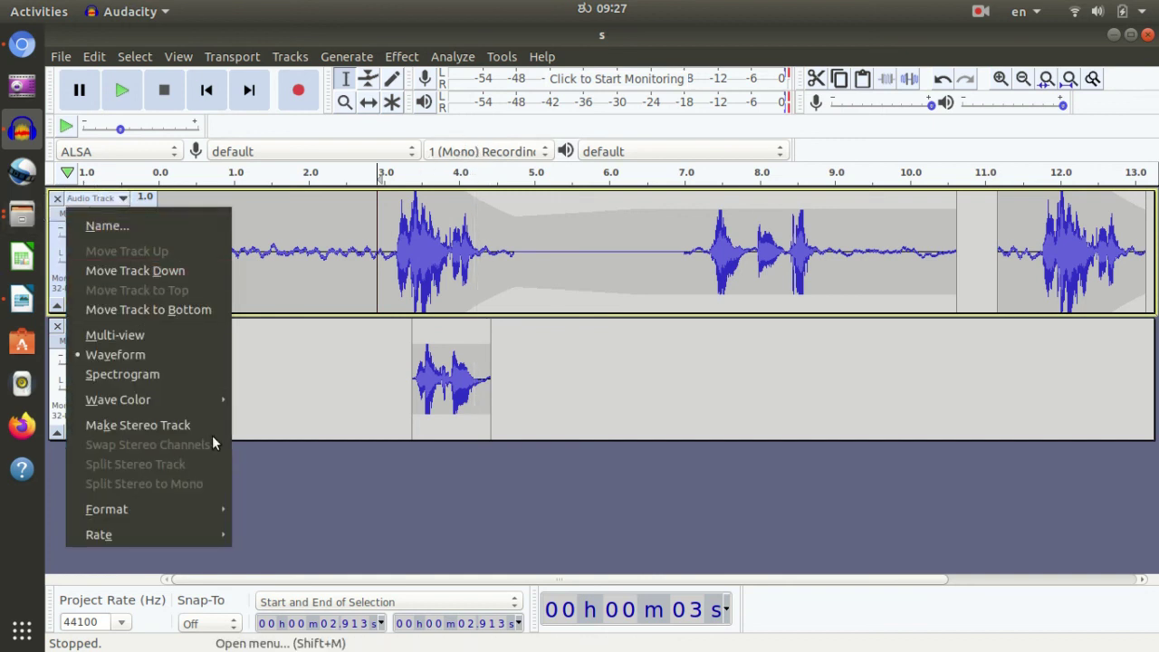
{"action": "left_click", "coordinate": [313, 493]}
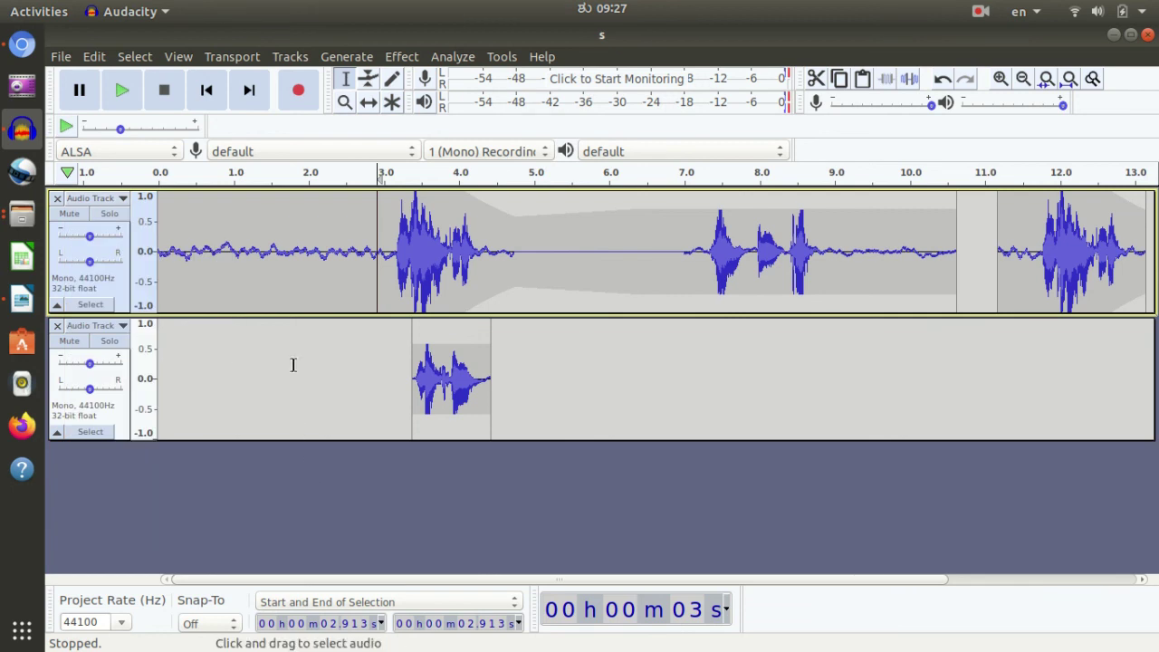